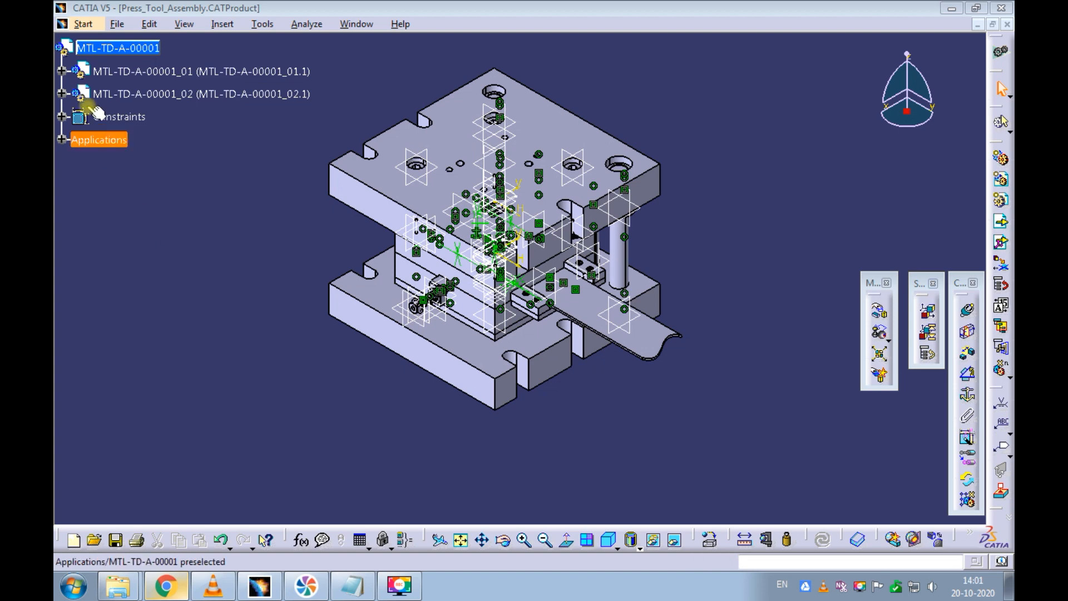
- Examine the components listed under the MTL-TD-A-00001_01 and MTL-TD-A-00001_02 subassemblies in the specification tree
left_click(62, 71)
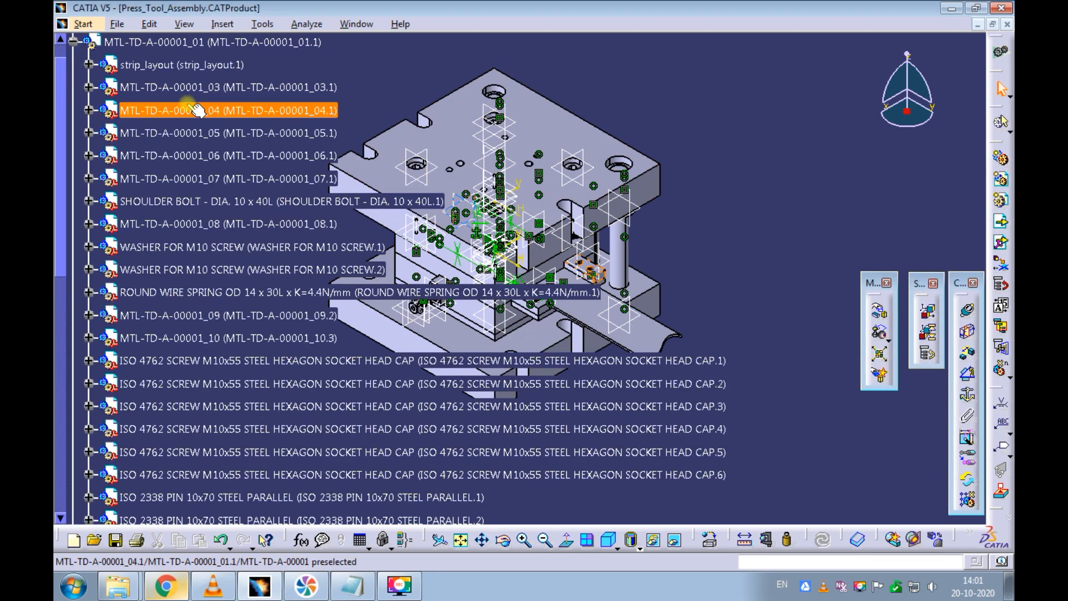
scroll(197, 110, "down", 5)
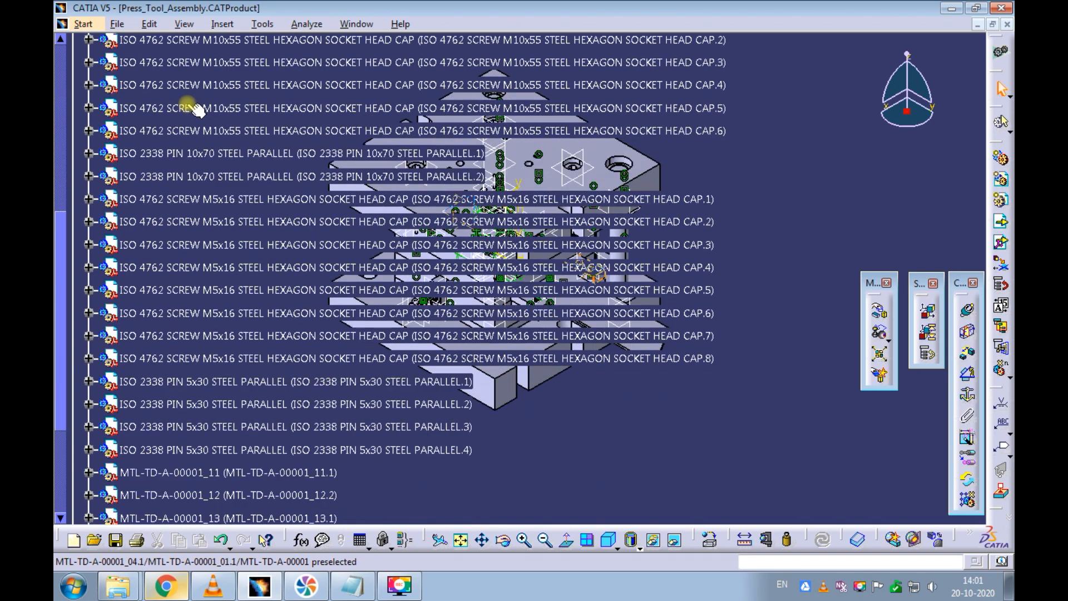
scroll(197, 111, "down", 2)
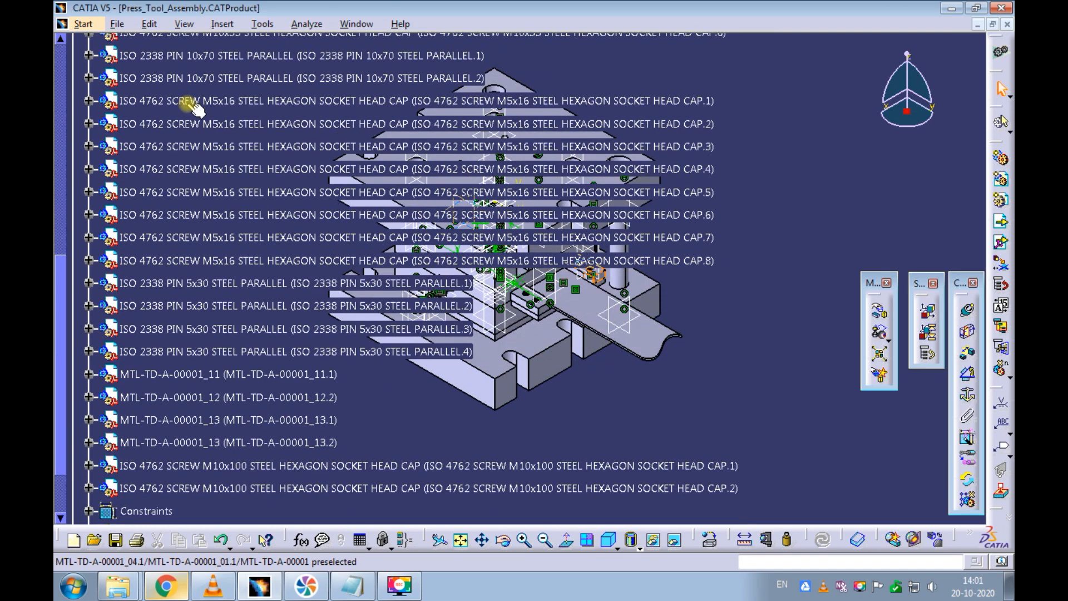
scroll(195, 106, "up", 7)
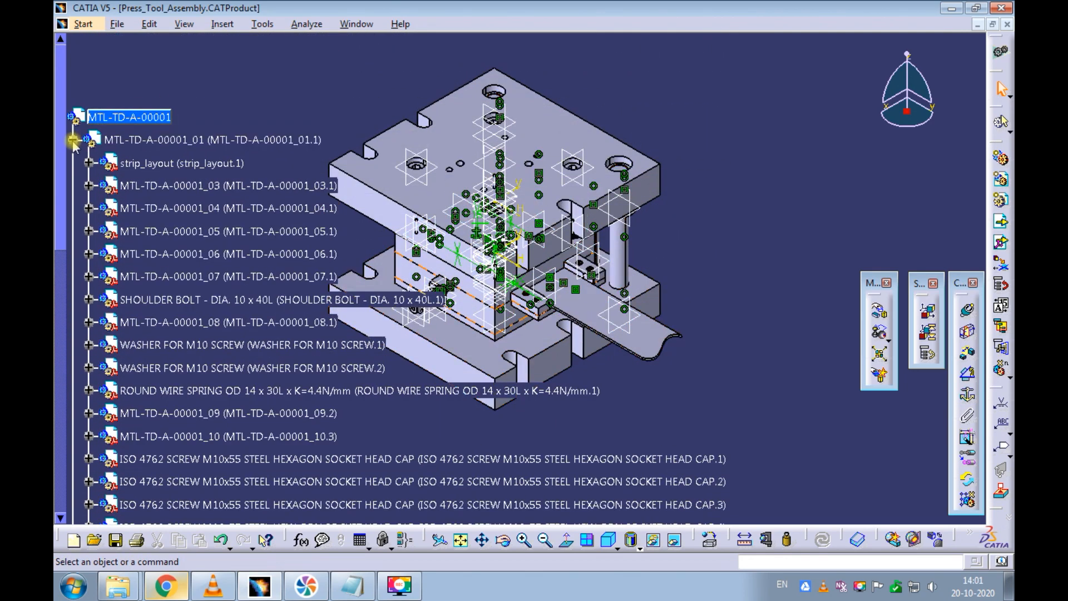
left_click(74, 141)
left_click(73, 163)
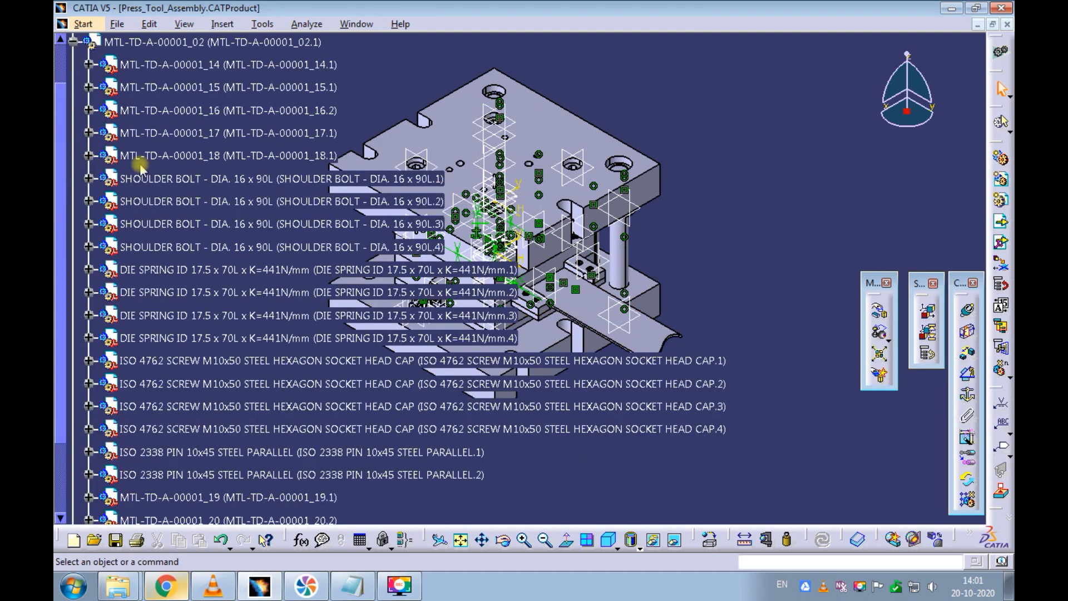
scroll(141, 165, "down", 4)
scroll(141, 165, "up", 6)
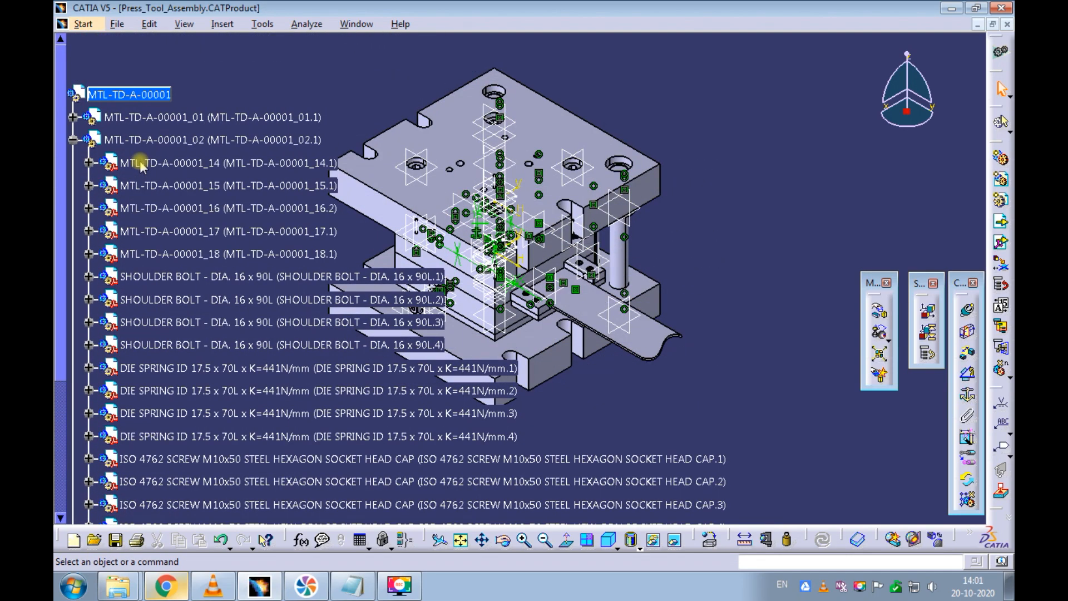
left_click(73, 140)
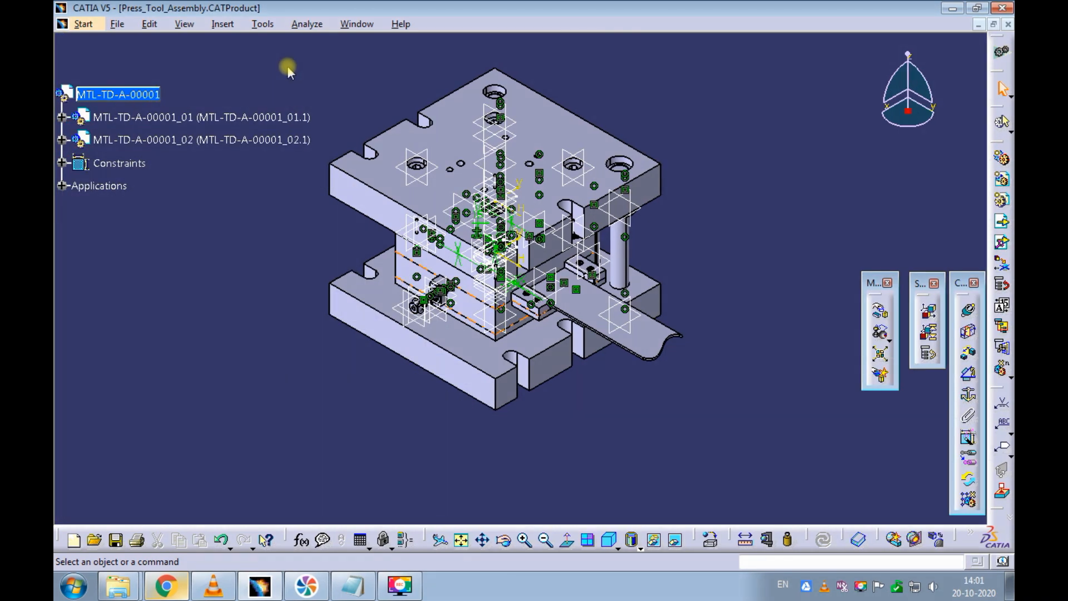
- Generate the bill of material for MTL-TD-A-00001 and check its die assembly and punch assembly rows
left_click(306, 24)
left_click(312, 42)
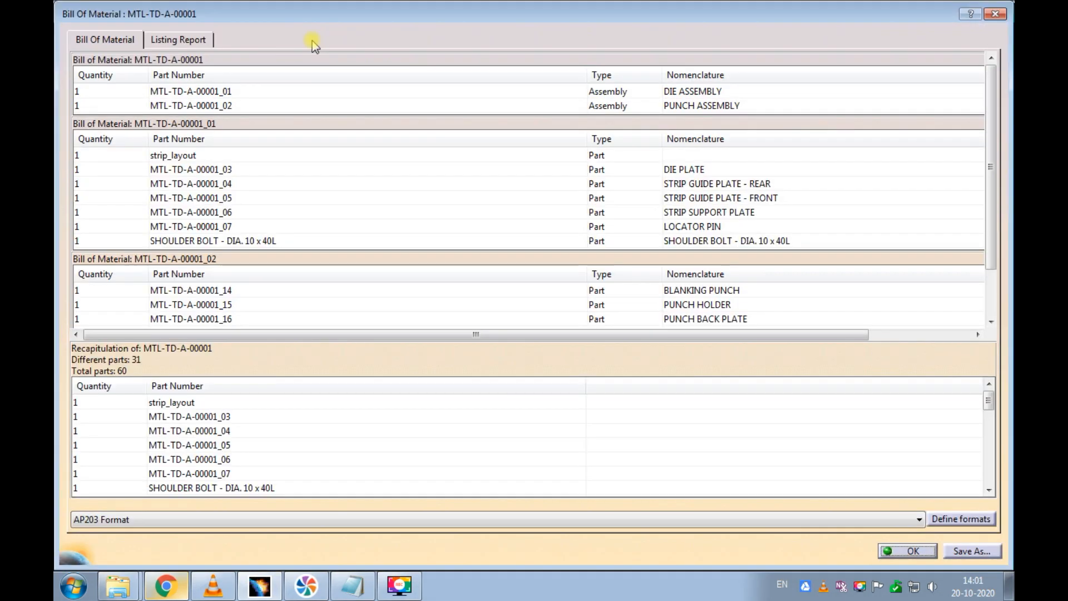
left_click(297, 92)
left_click(294, 105)
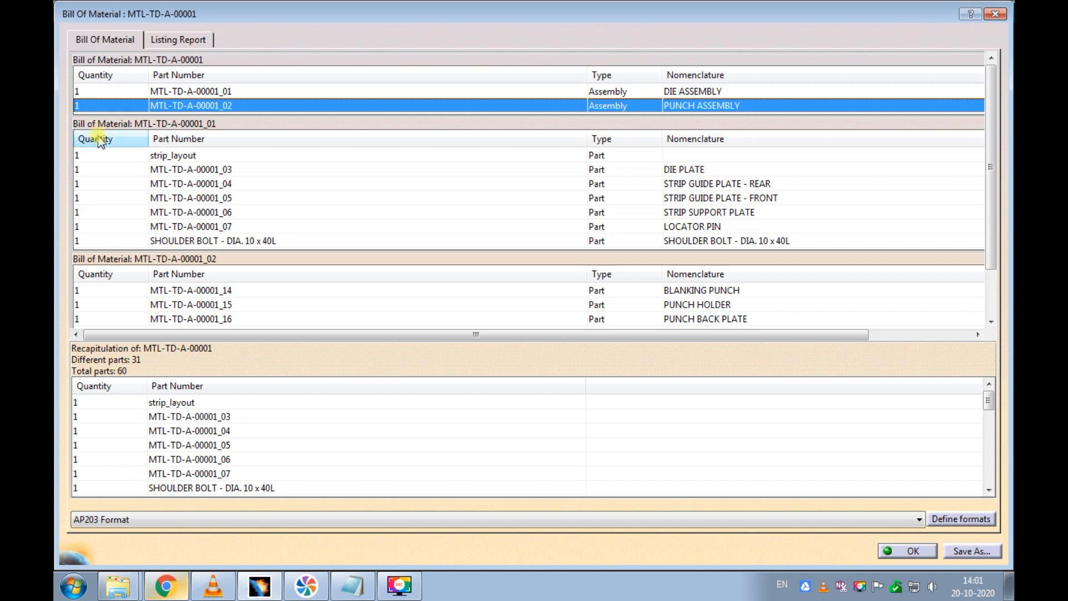
- Examine the part rows of the die and punch assemblies, the recapitulation list and the Revision column
left_click(174, 170)
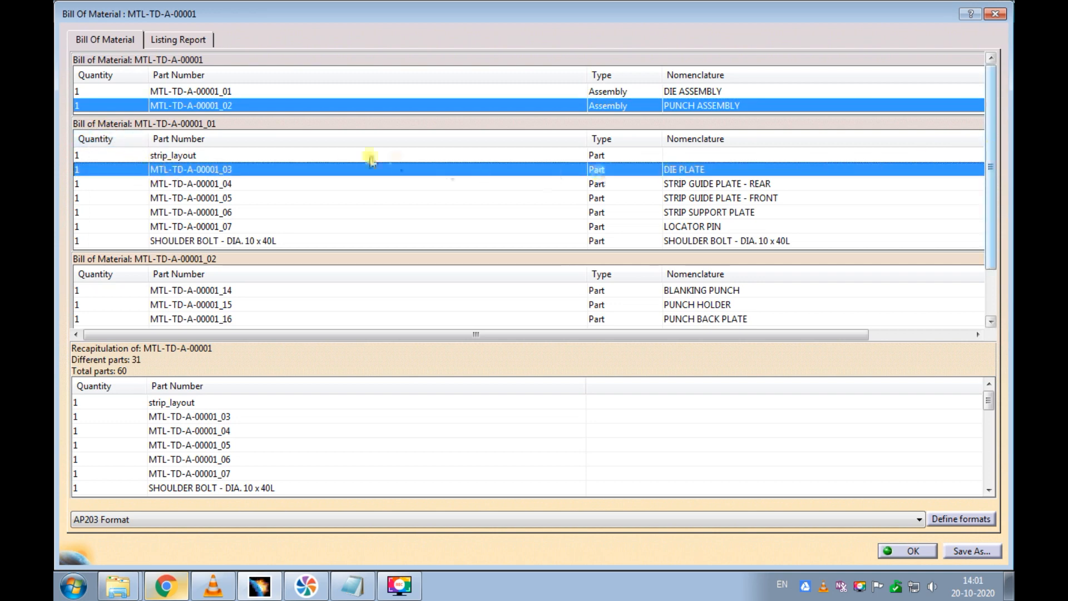
left_click(216, 184)
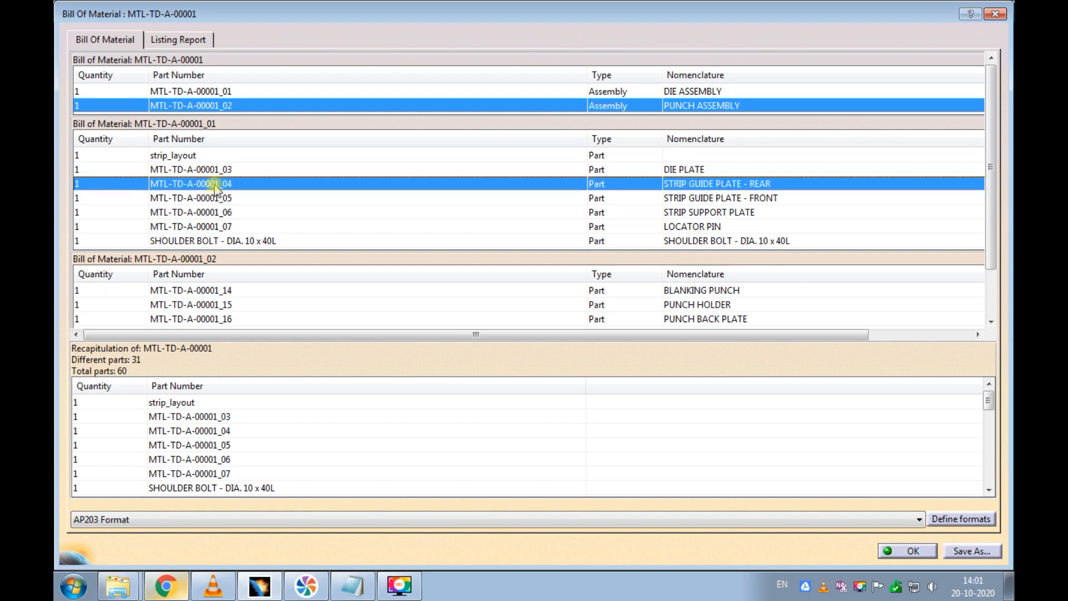
scroll(845, 214, "down", 5)
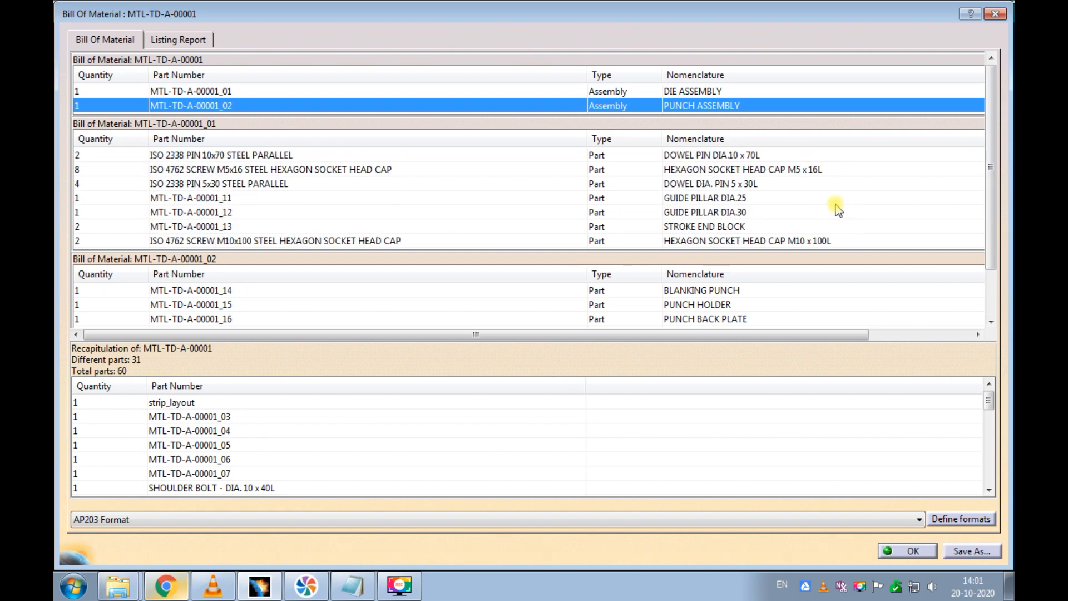
left_click(245, 293)
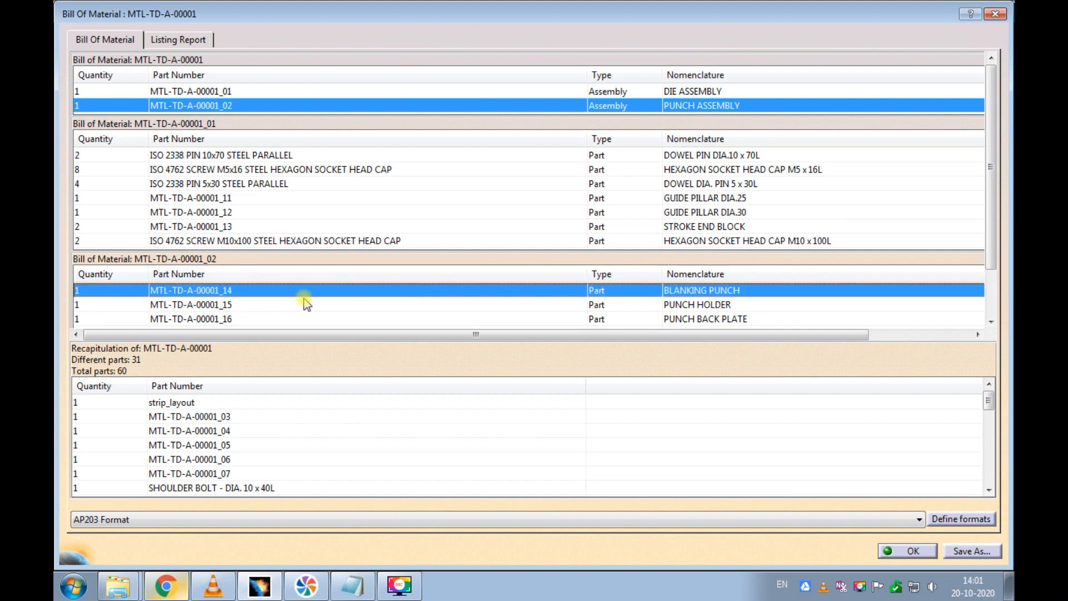
scroll(306, 303, "down", 2)
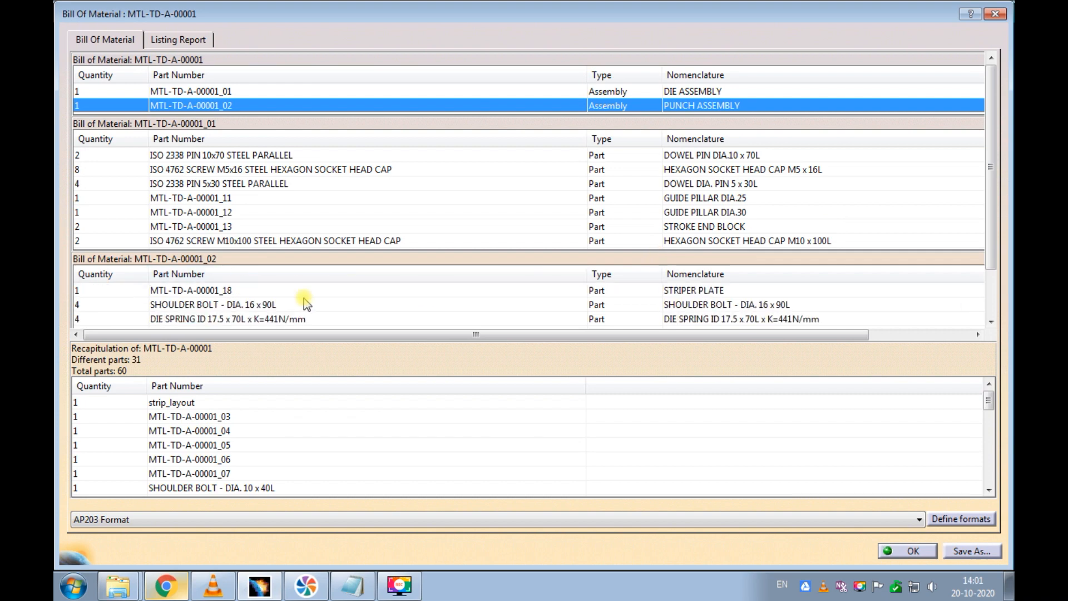
scroll(305, 303, "up", 2)
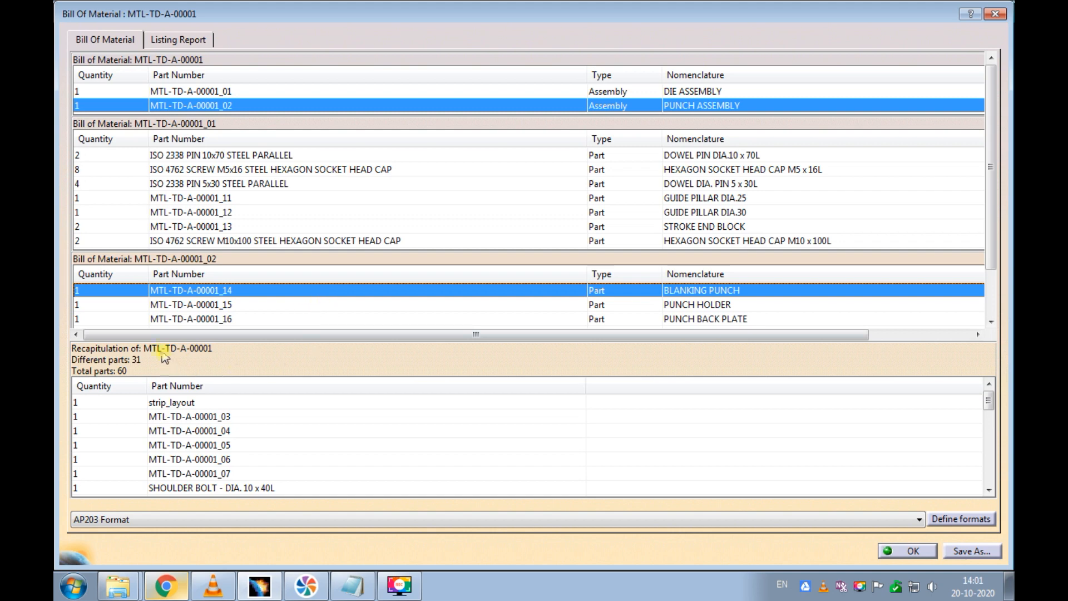
left_click(192, 417)
scroll(245, 444, "down", 3)
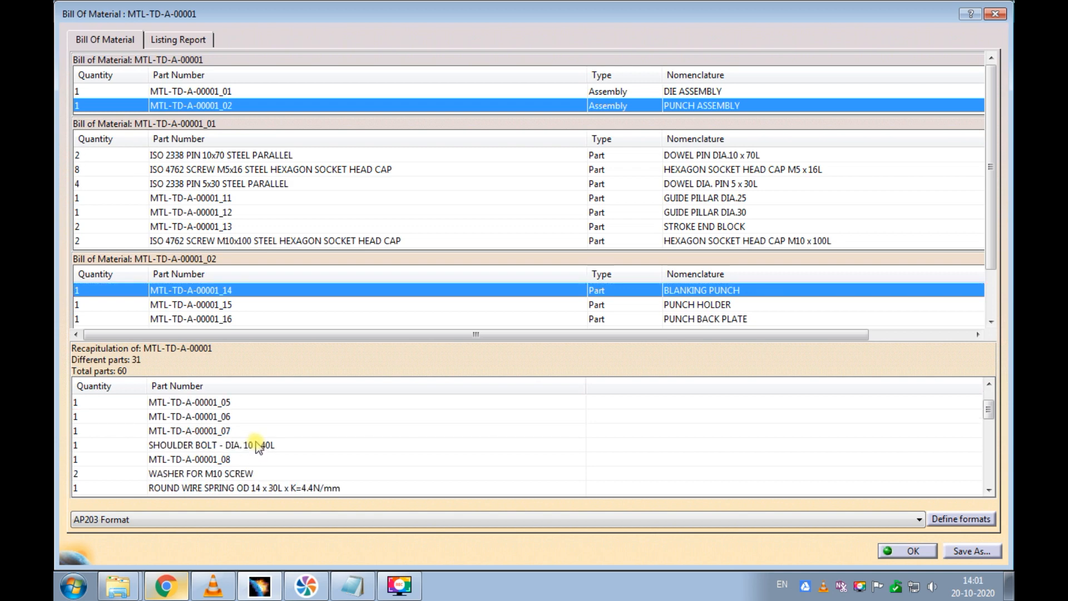
scroll(256, 445, "down", 5)
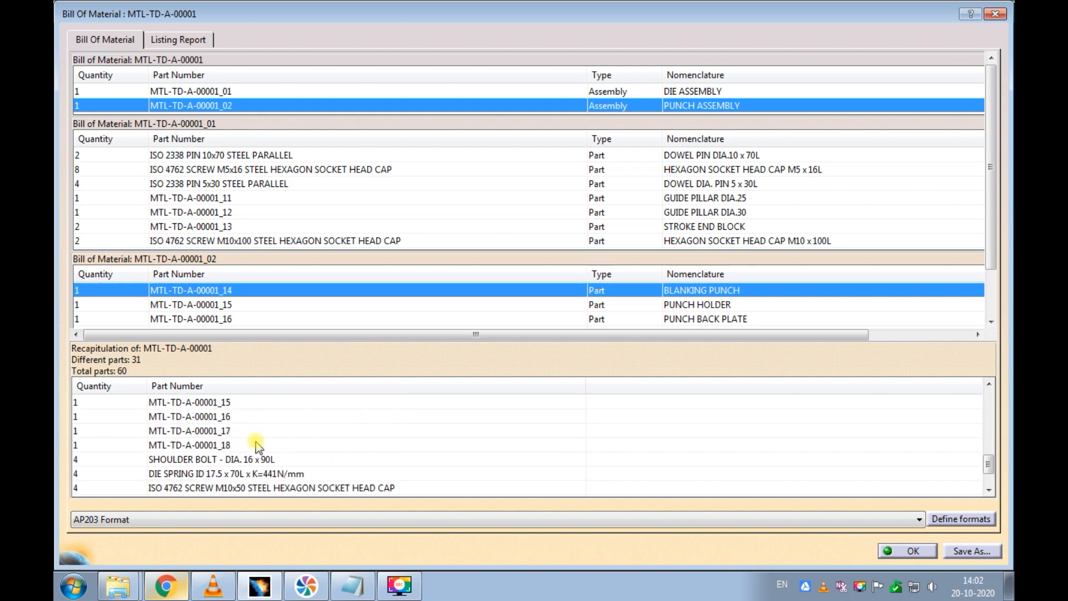
scroll(256, 445, "up", 10)
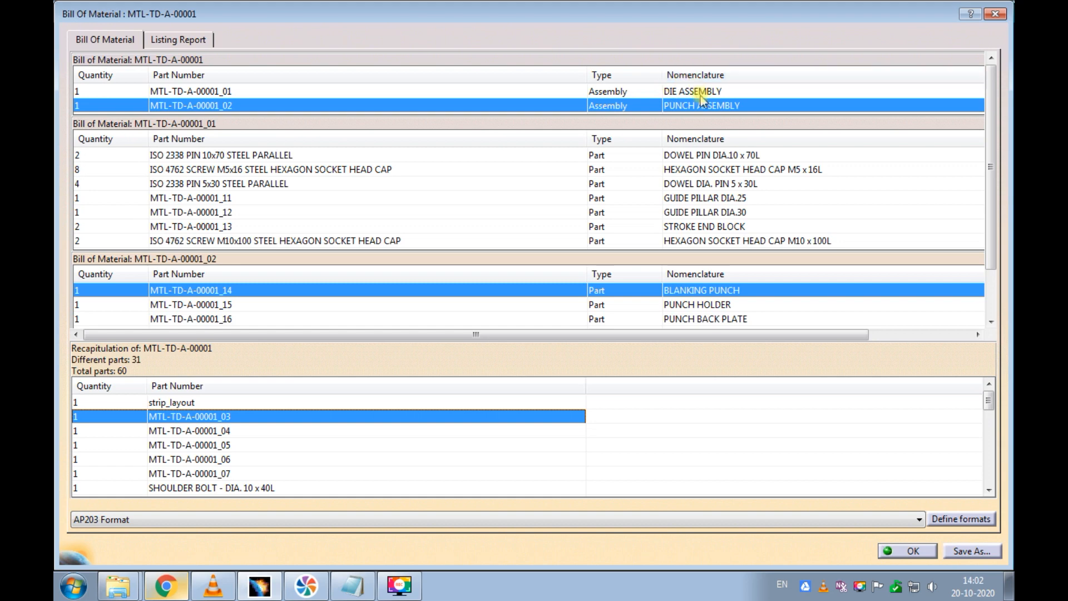
left_click_drag(739, 335, 862, 338)
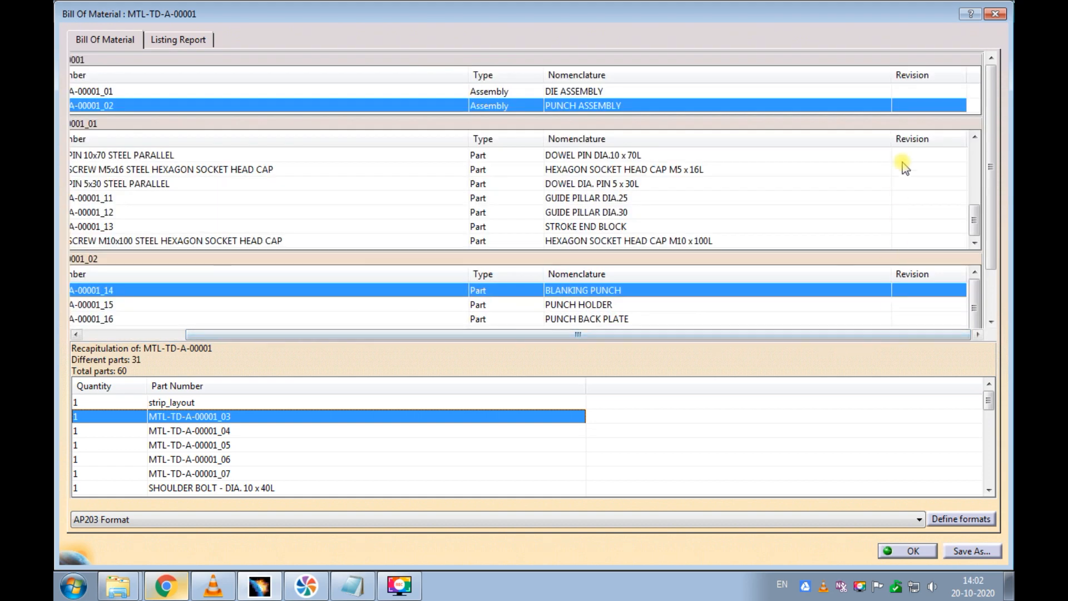
- Add Source and mass to the displayed bill of material properties of the AP203 Format
left_click(959, 520)
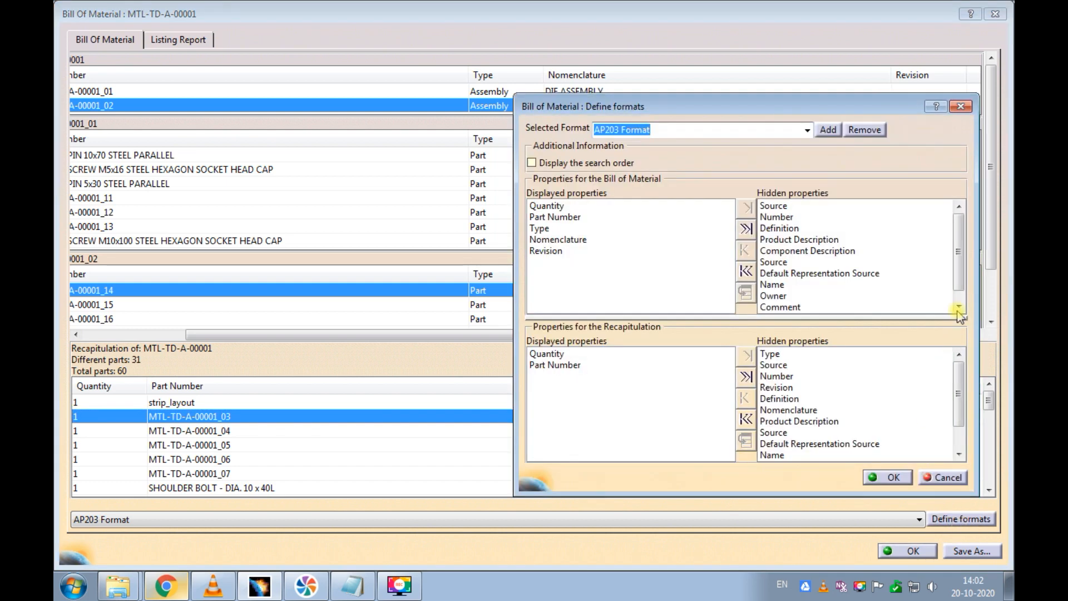
left_click_drag(961, 282, 961, 293)
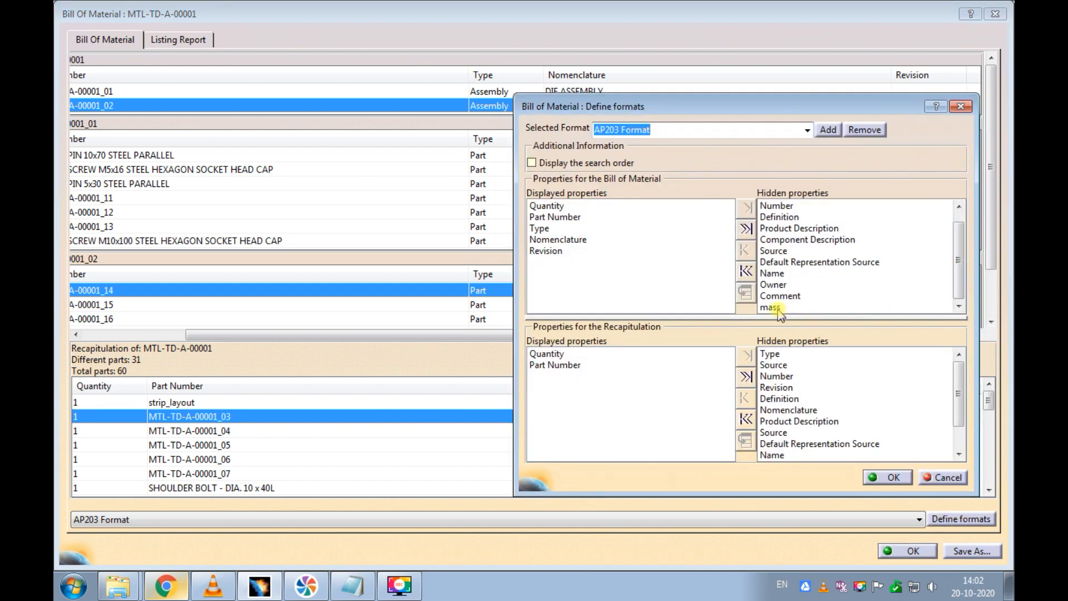
left_click(772, 251)
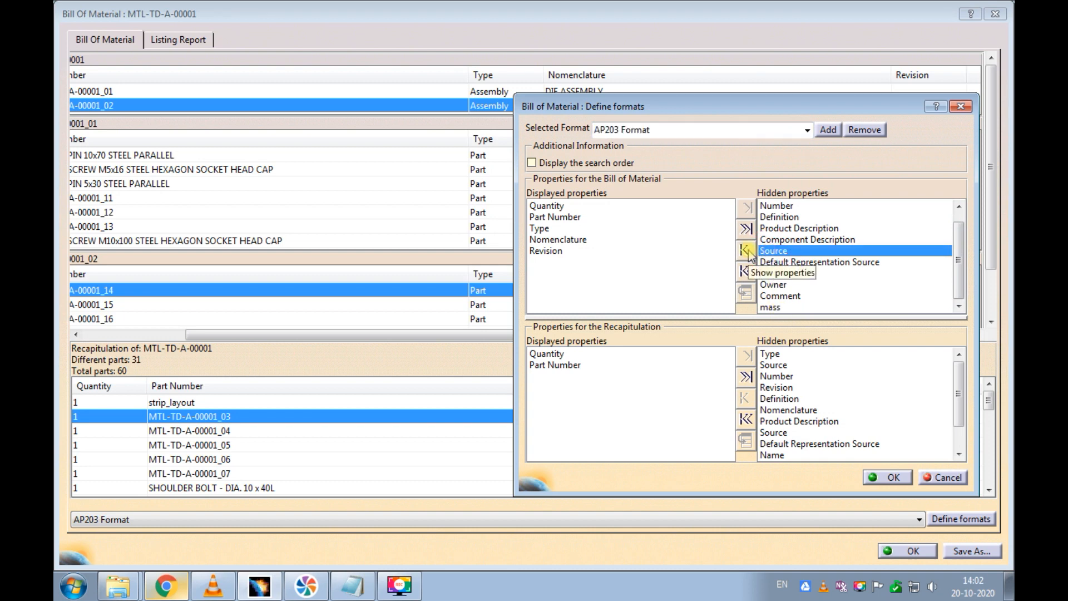
left_click(746, 250)
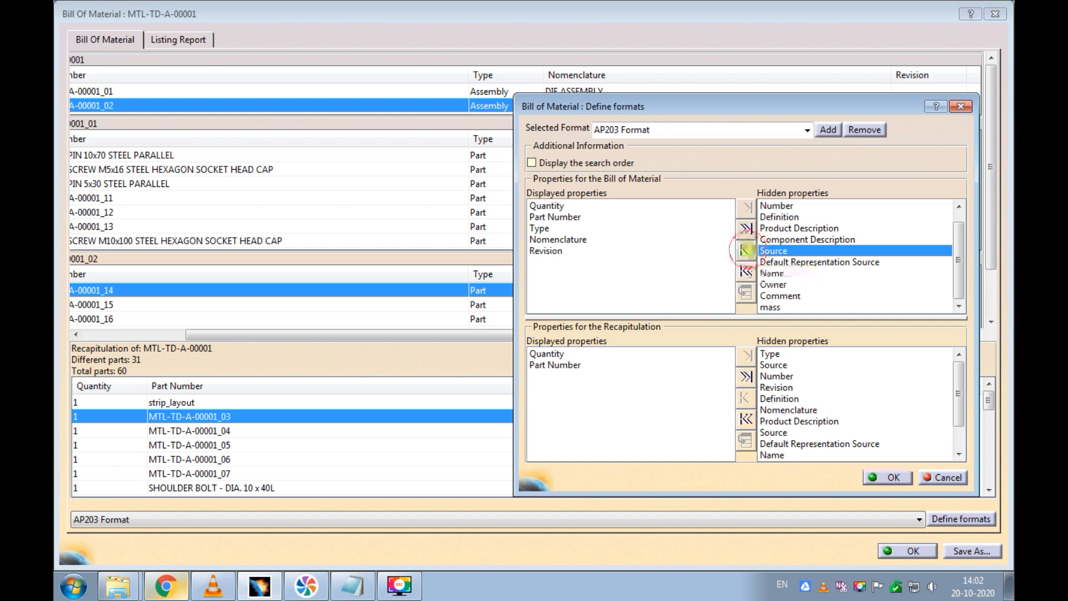
left_click(770, 308)
left_click(746, 250)
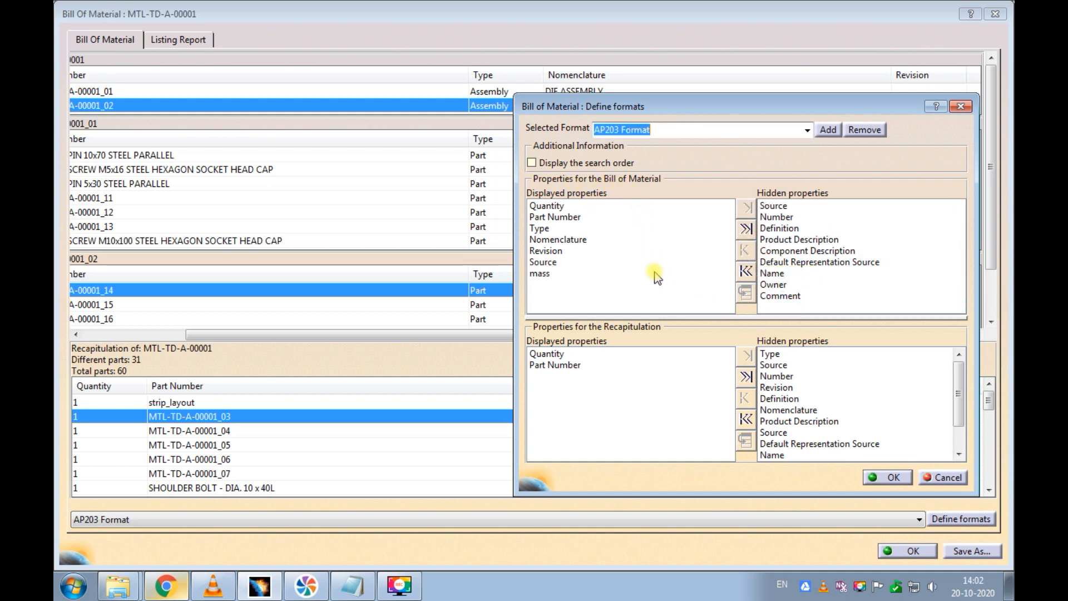
left_click(537, 262)
left_click(538, 272)
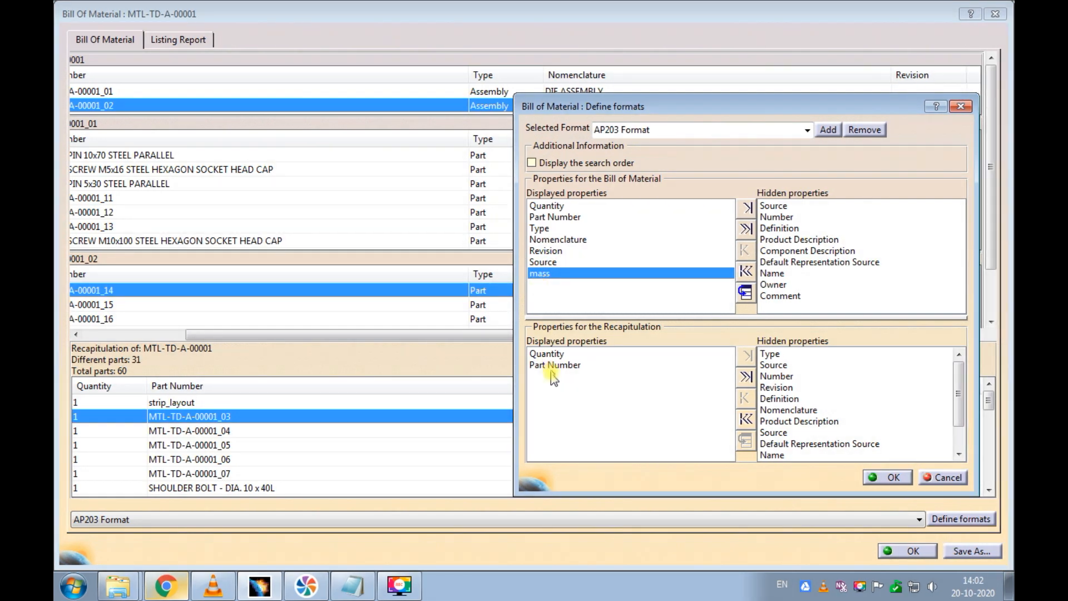
- Add Source and mass to the displayed recapitulation properties and apply the format definition
left_click(773, 433)
left_click(744, 397)
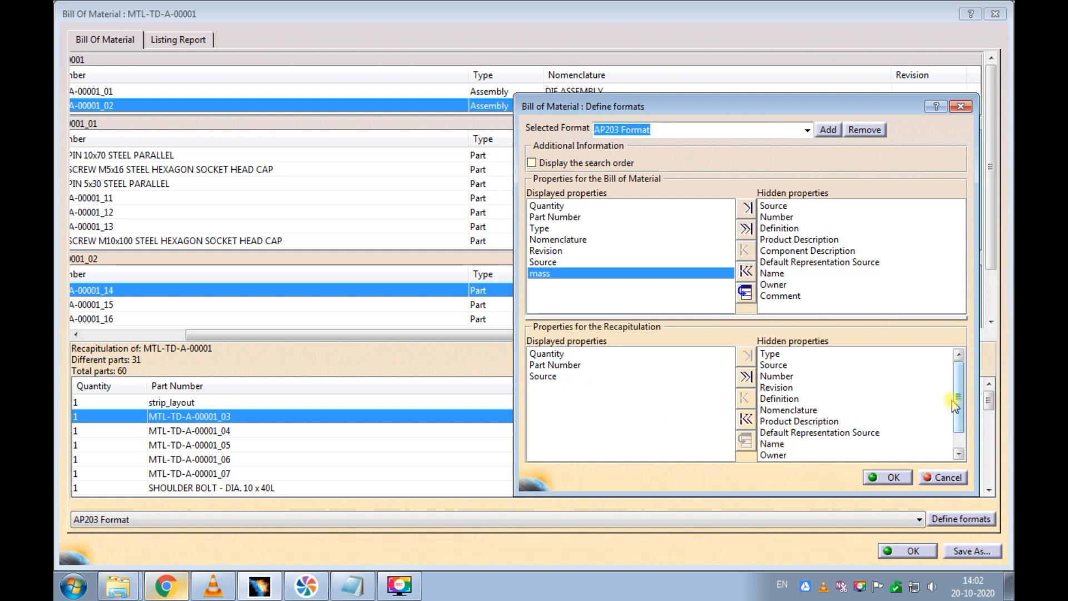
left_click_drag(957, 396, 958, 412)
left_click(773, 455)
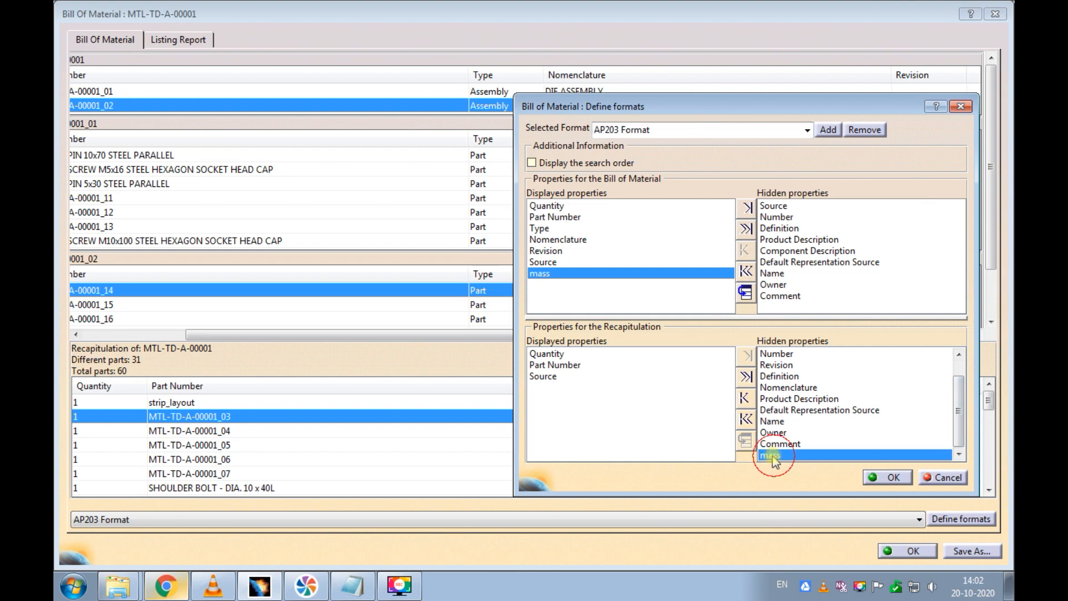
left_click(744, 399)
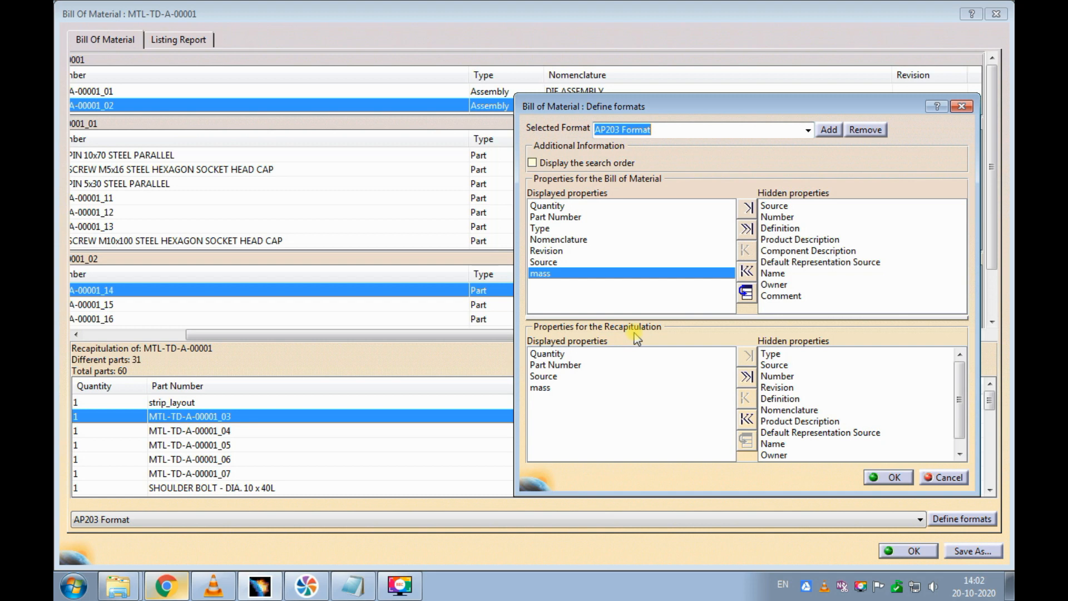
left_click(888, 477)
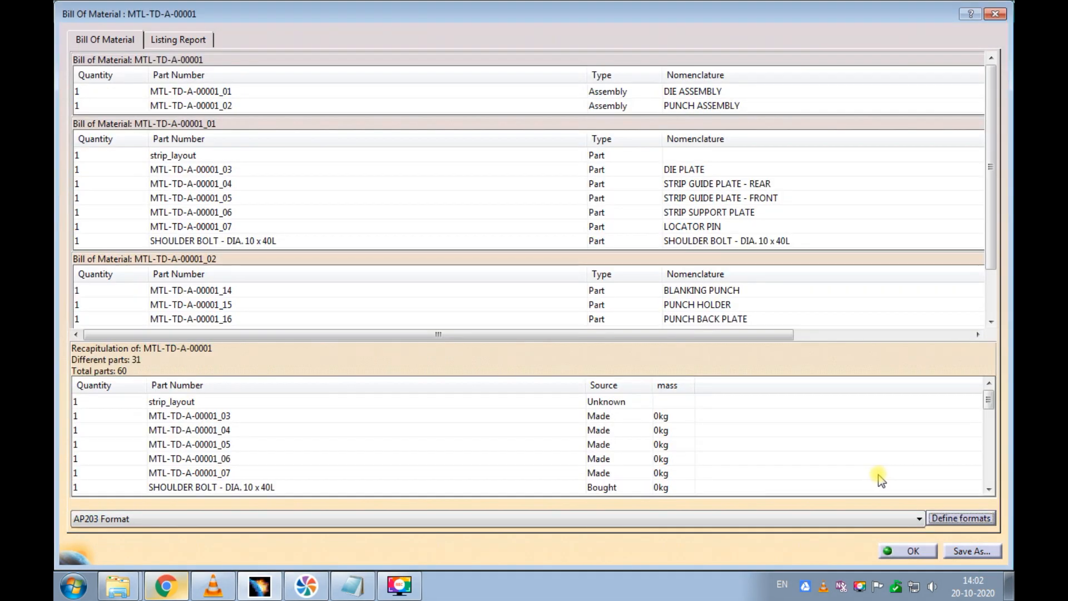
- Narrow the Part Number columns of all three bill of material tables to fit every column through mass in view
left_click_drag(771, 335, 960, 338)
left_click(975, 160)
left_click_drag(357, 74, 179, 76)
left_click_drag(318, 336, 145, 332)
left_click_drag(581, 139, 404, 138)
left_click_drag(577, 269, 299, 272)
left_click_drag(406, 74, 299, 74)
left_click_drag(401, 137, 299, 139)
- Examine the Source and mass entries of the die assembly parts from the die plate to the round wire spring
left_click(238, 170)
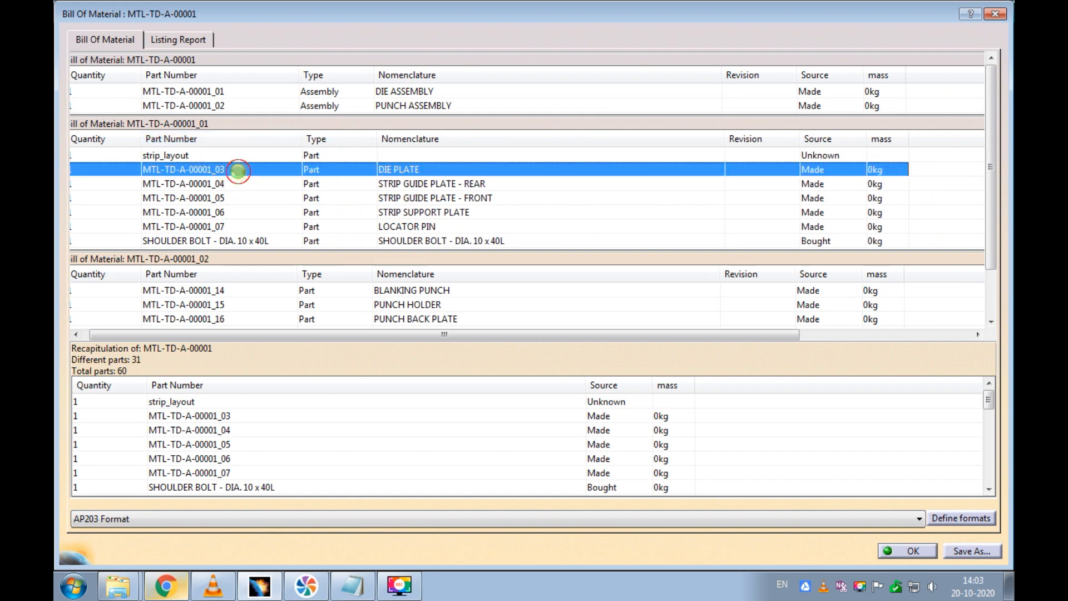
left_click(813, 185)
left_click(814, 199)
left_click(815, 213)
left_click(816, 227)
left_click(816, 241)
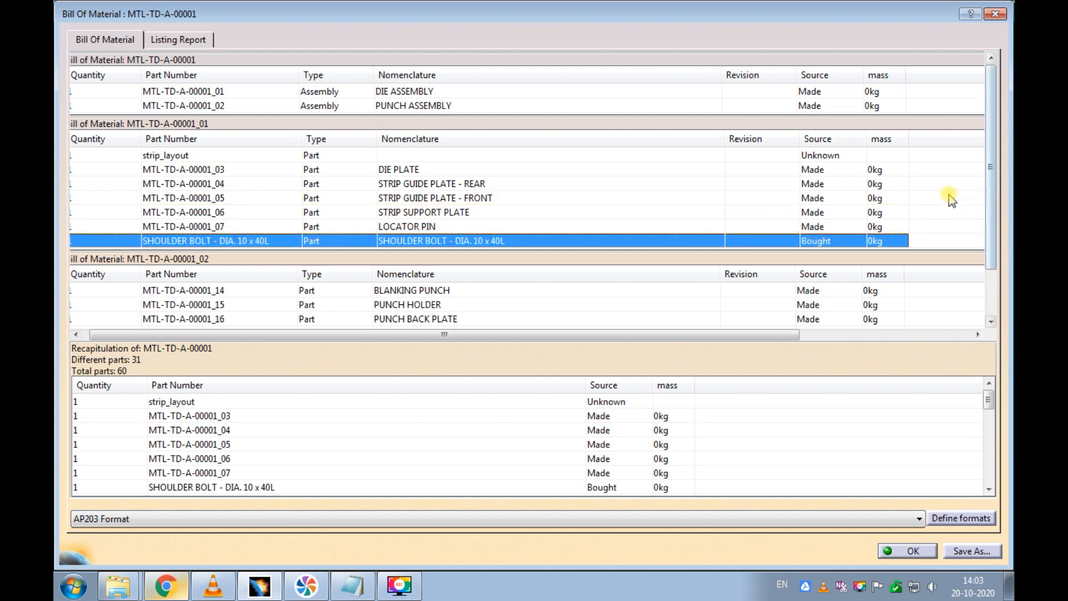
scroll(912, 204, "down", 1)
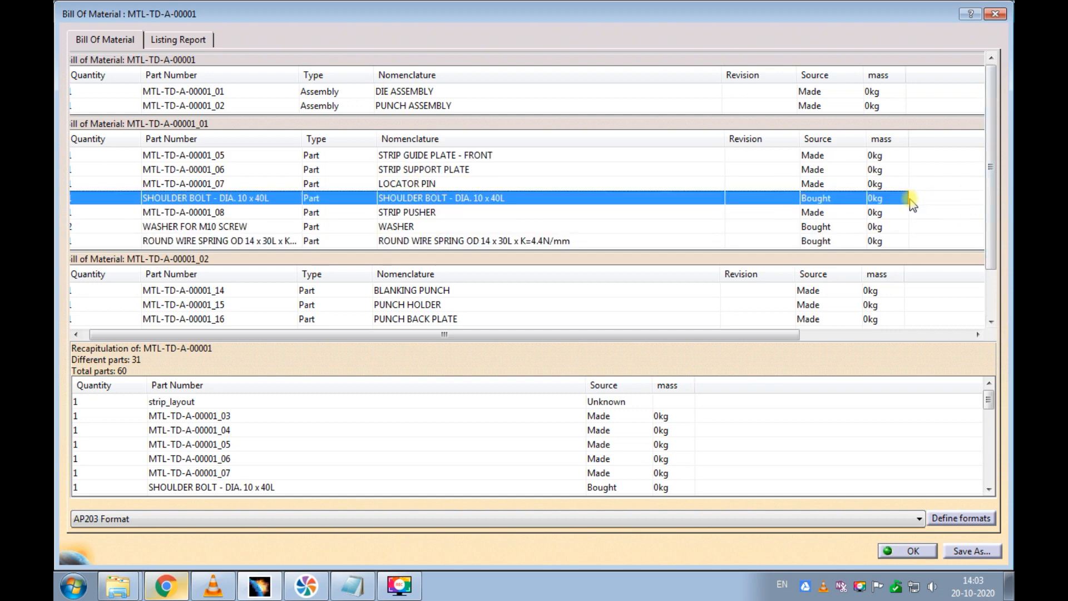
left_click(459, 214)
left_click(459, 226)
left_click(460, 242)
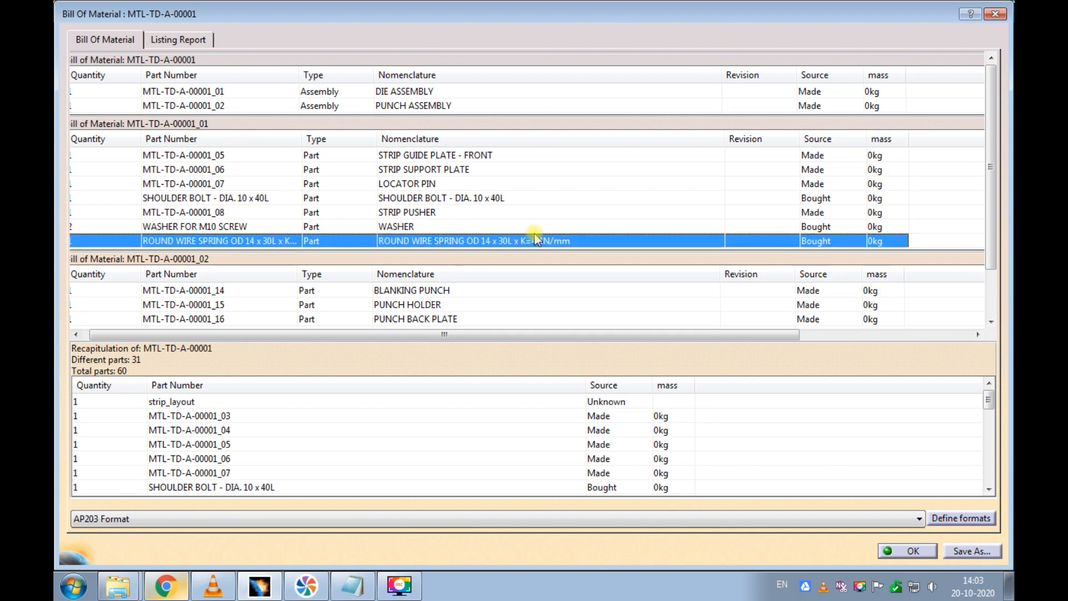
- Examine the Source and mass entries from the die back plate to the M10x100 screw, and close the bill of material
scroll(594, 199, "down", 1)
left_click(477, 213)
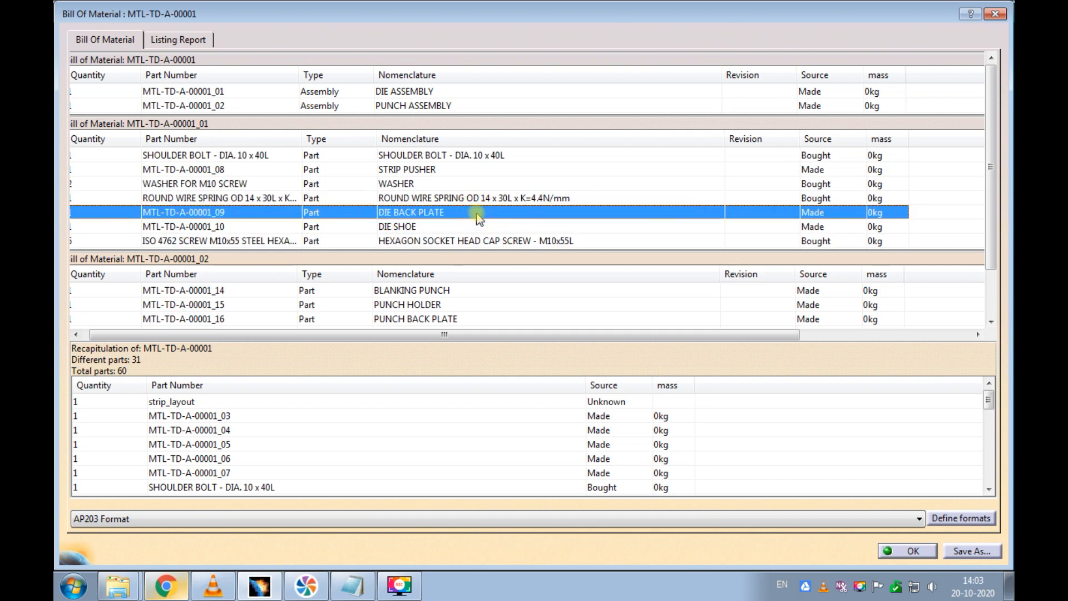
left_click(467, 227)
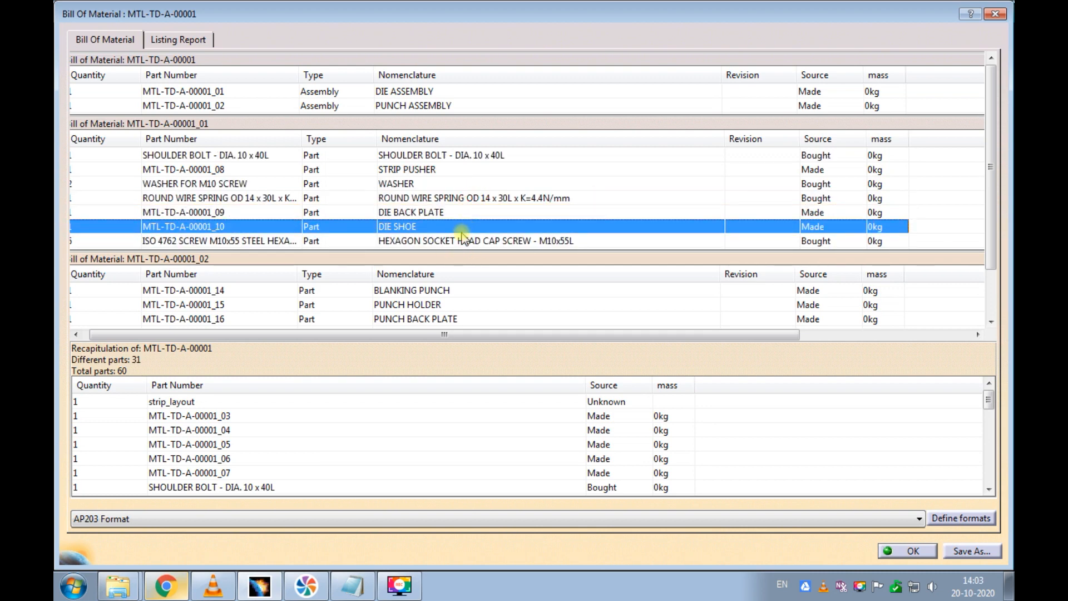
left_click(461, 241)
scroll(548, 188, "down", 1)
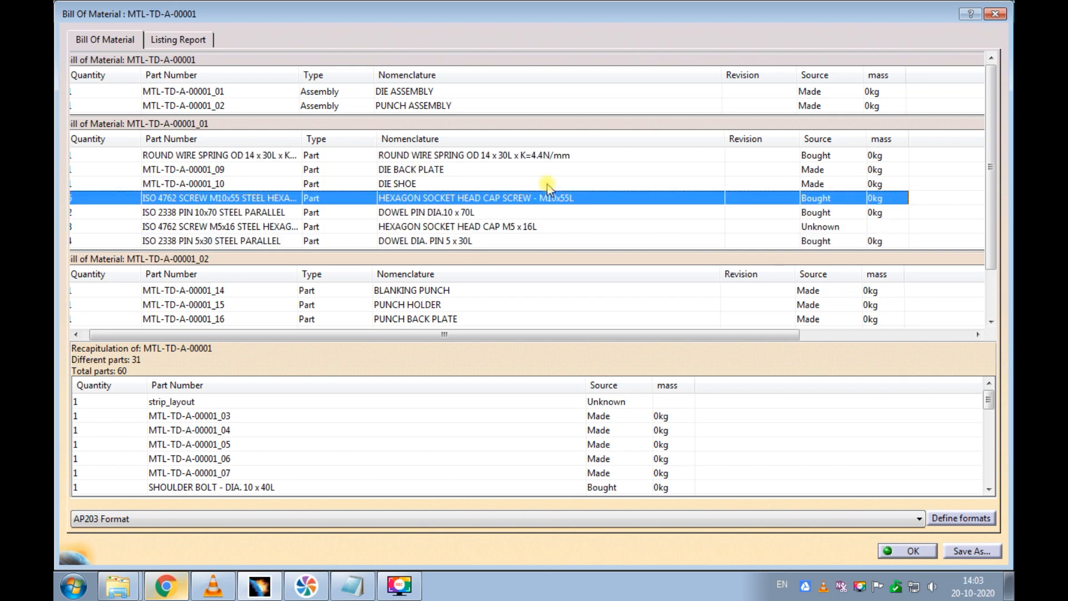
left_click(472, 213)
left_click(479, 227)
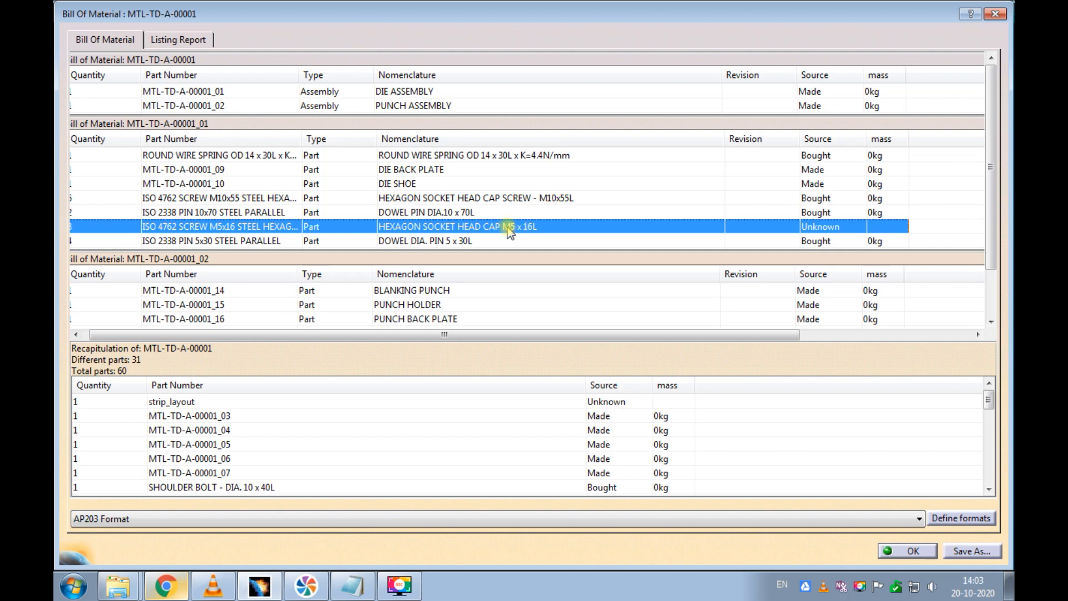
scroll(545, 207, "down", 1)
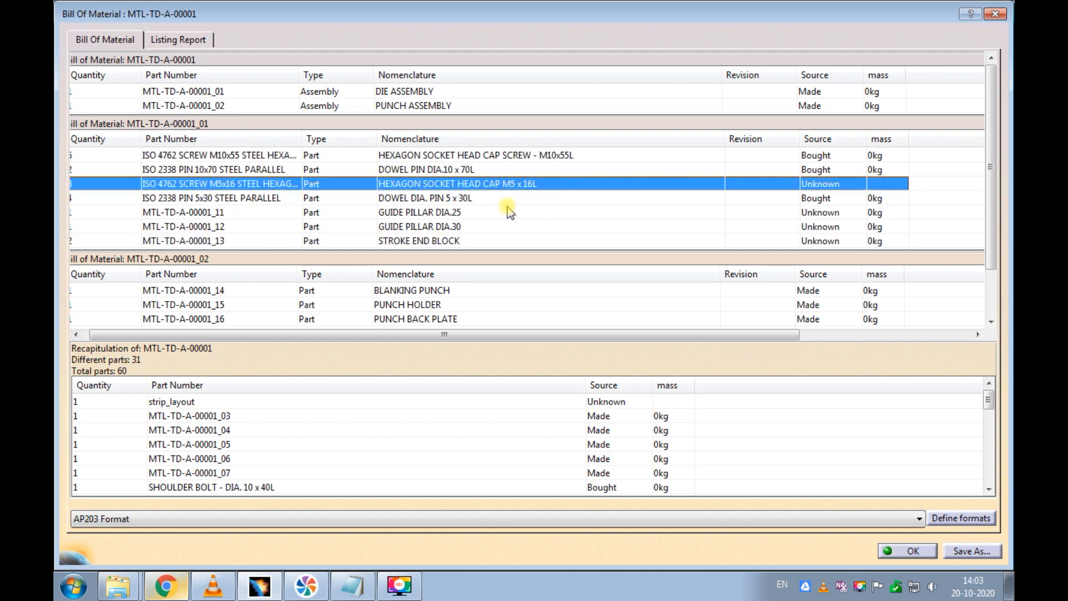
left_click(471, 202)
left_click(462, 213)
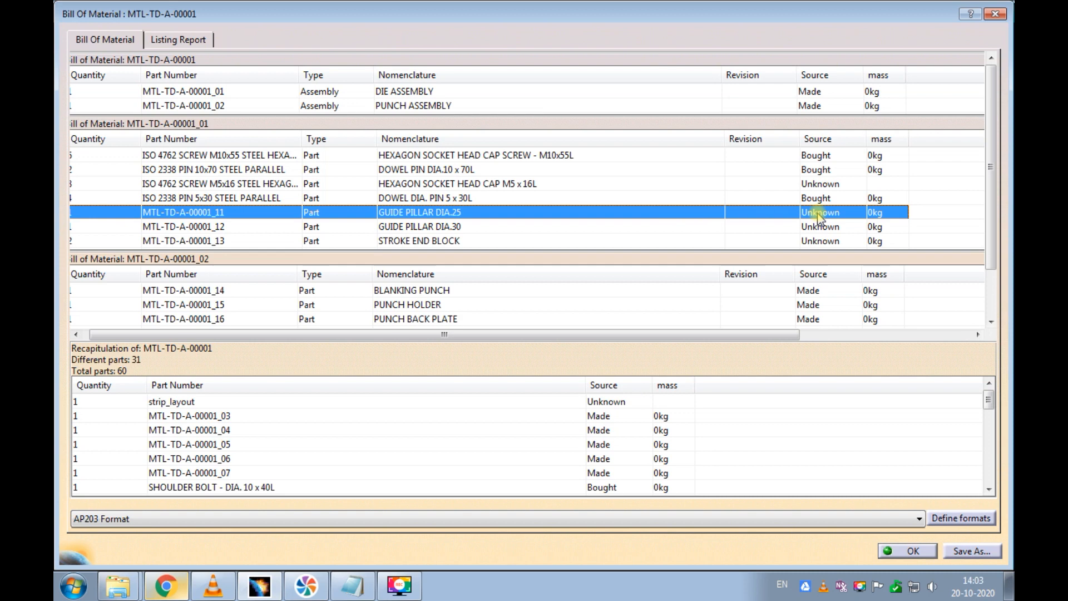
left_click(433, 226)
left_click(437, 241)
scroll(497, 222, "down", 1)
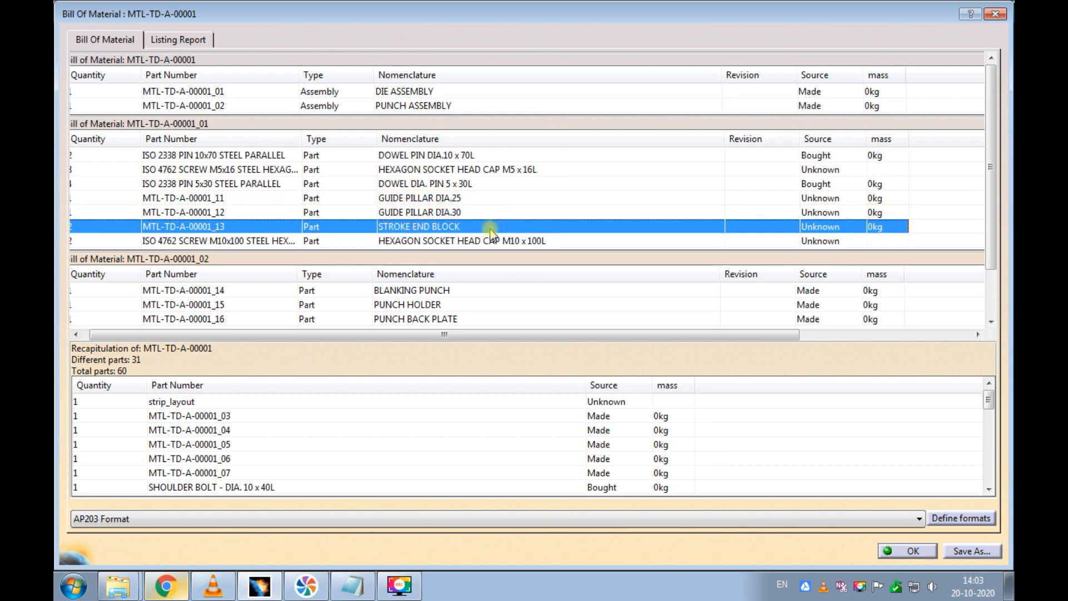
left_click(482, 241)
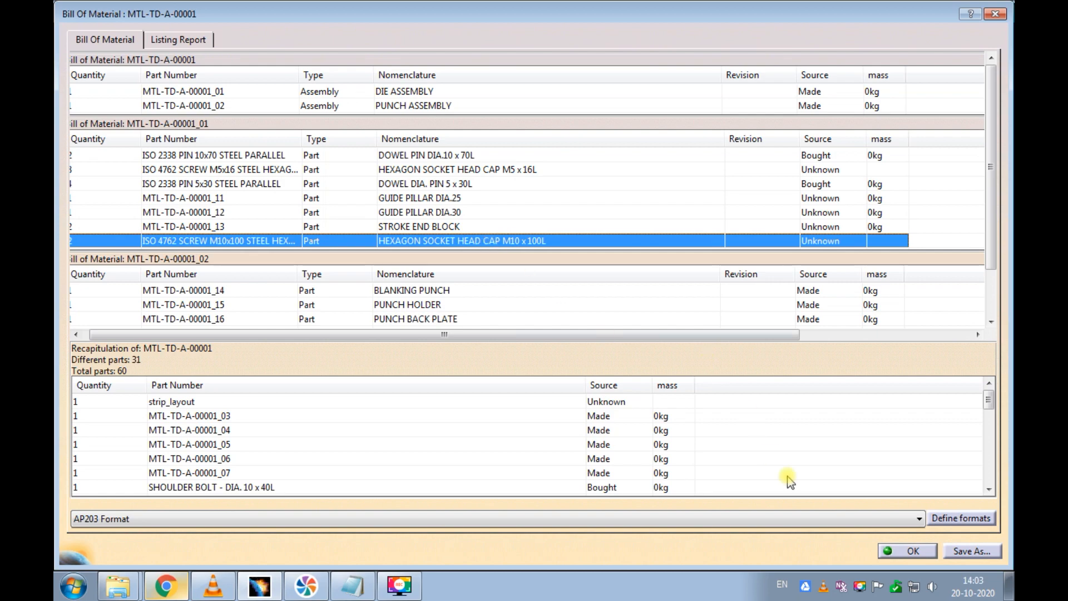
left_click(884, 551)
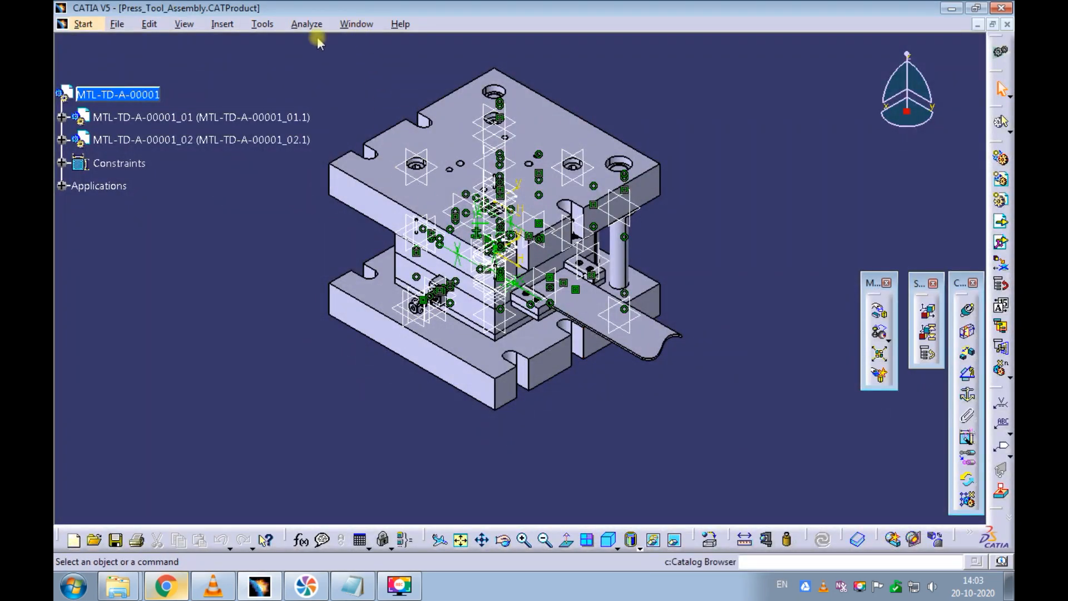
- Switch to the Die_Assembly.CATProduct window and set the source of part MTL-TD-A-00001_11 to Made
left_click(356, 24)
left_click(400, 136)
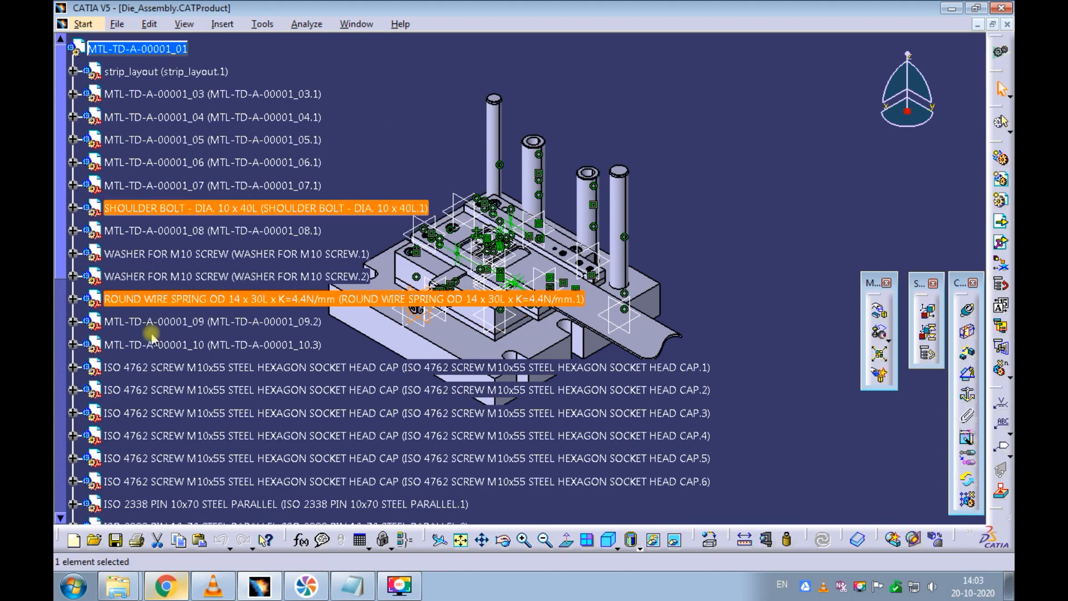
left_click_drag(60, 259, 59, 501)
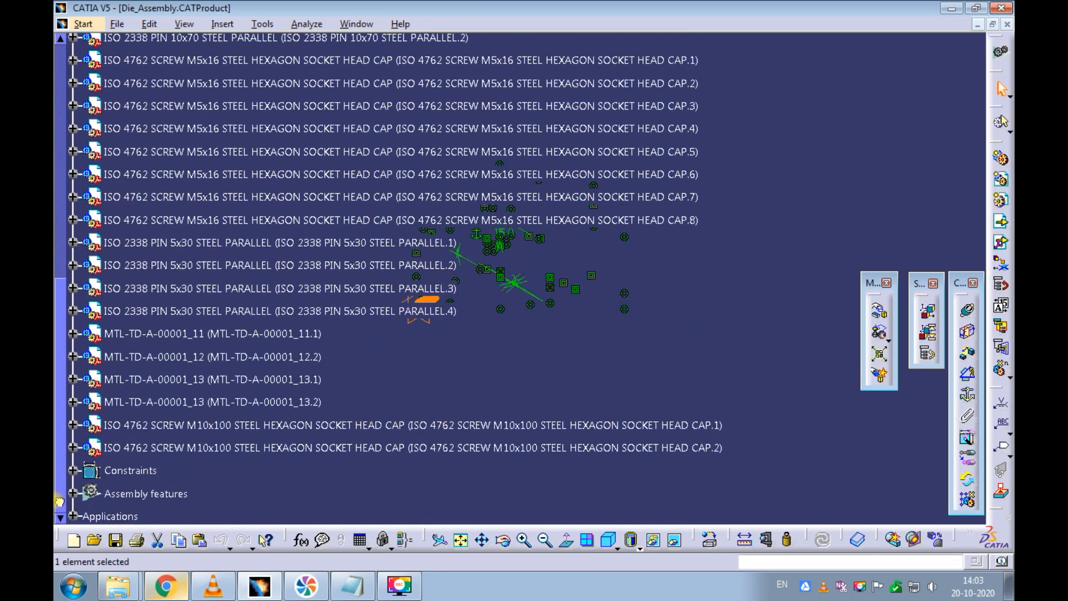
right_click(188, 335)
left_click(227, 114)
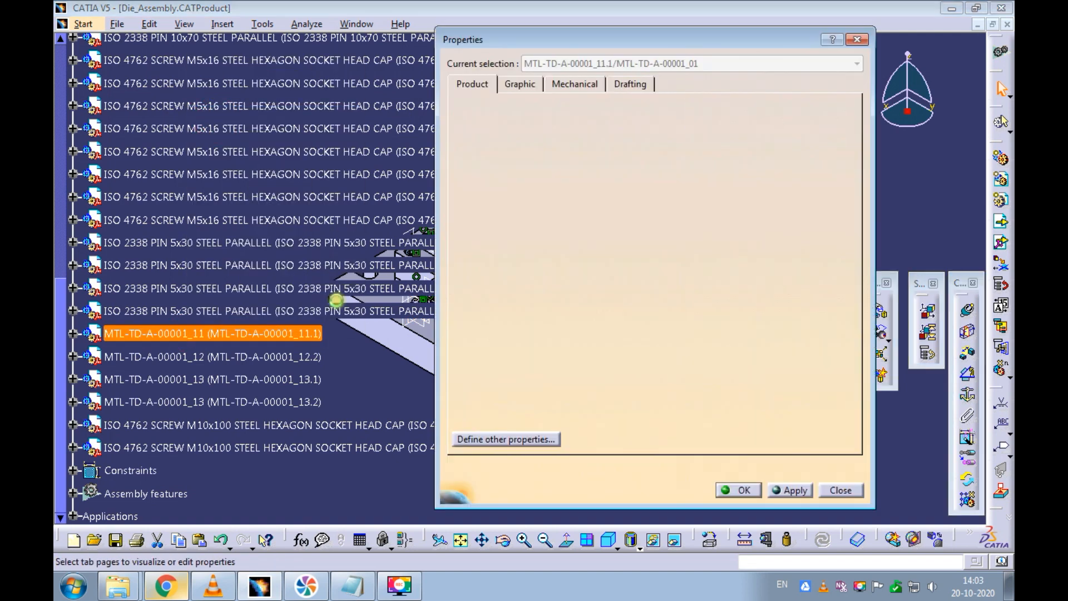
left_click(559, 337)
left_click(540, 362)
left_click(743, 491)
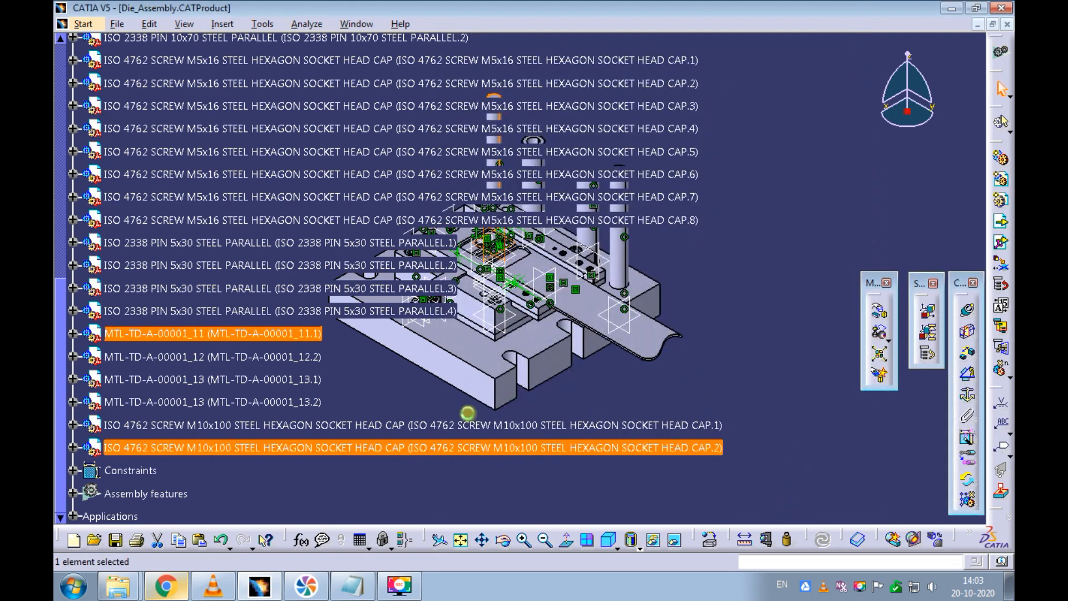
- Set the source of guide pillar part MTL-TD-A-00001_12 to Made in its properties
right_click(249, 356)
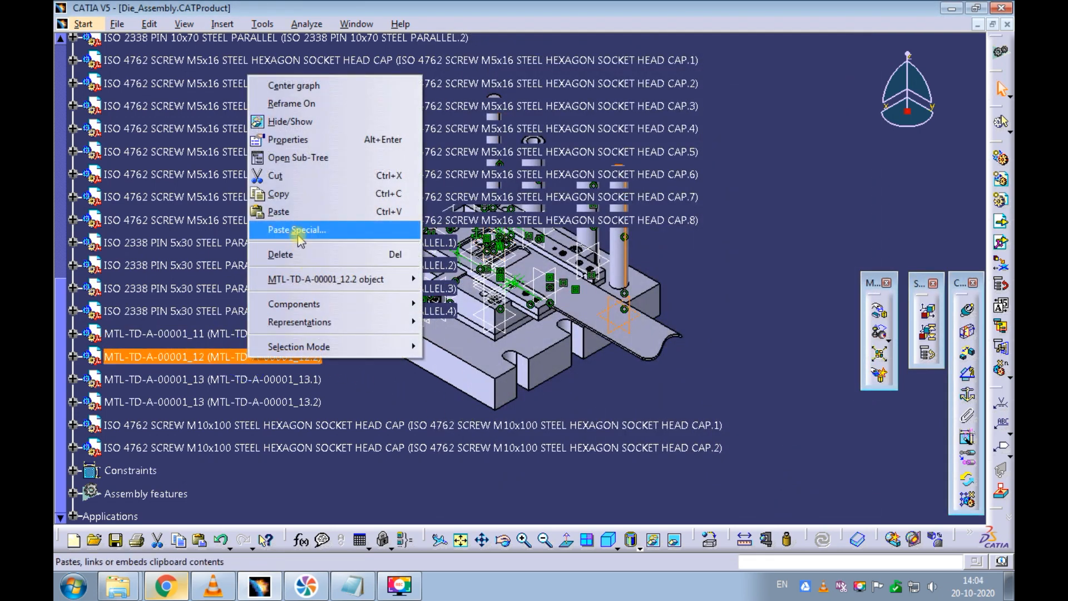
left_click(287, 139)
left_click(547, 336)
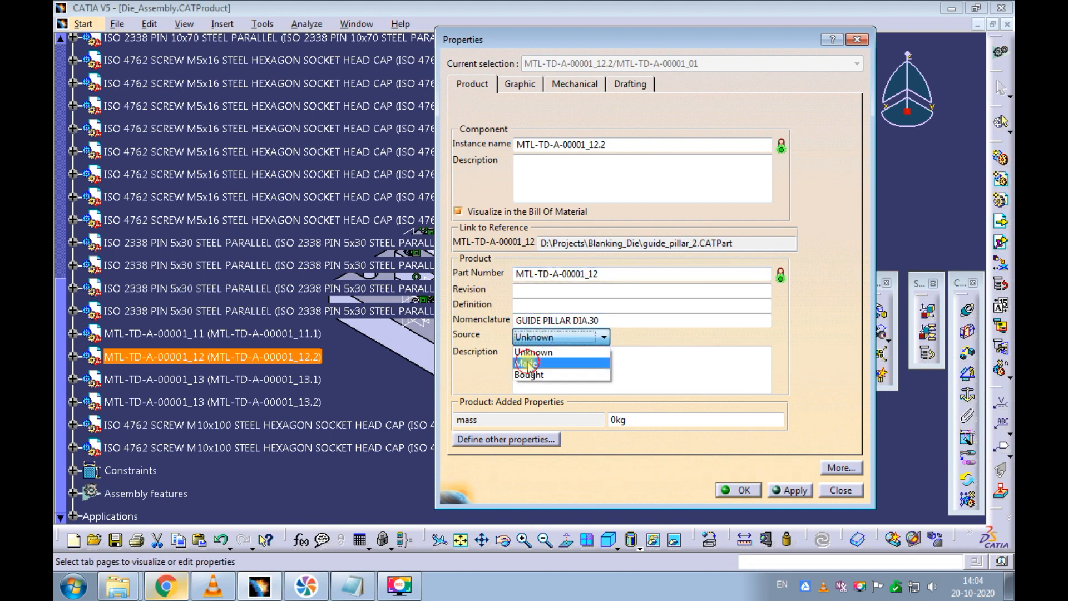
left_click(527, 363)
left_click(738, 490)
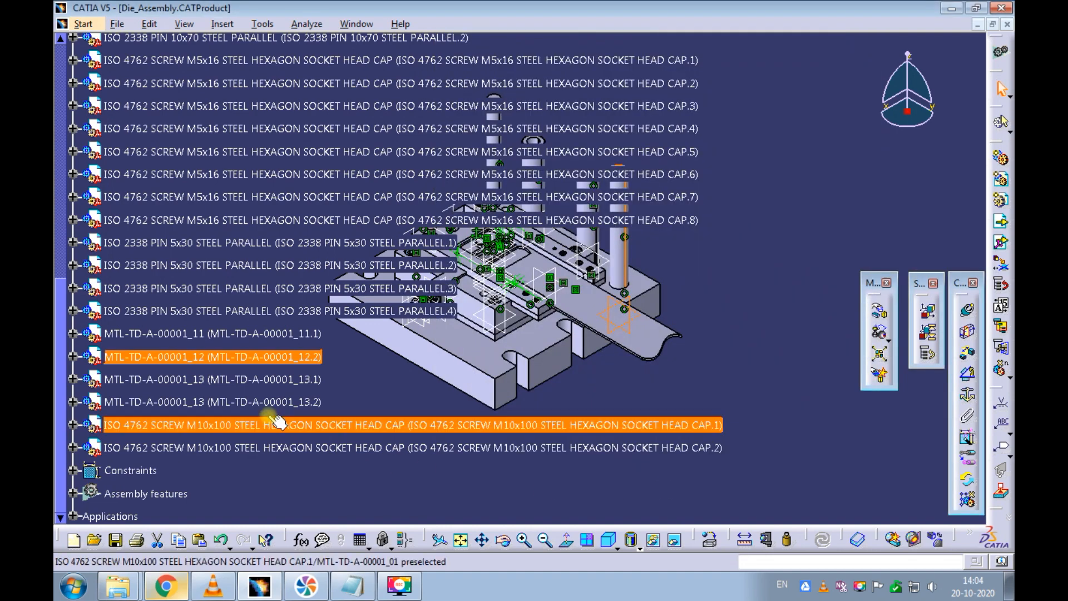
- Set the source of the stroke end block, MTL-TD-A-00001_13, to Made in its properties
right_click(248, 381)
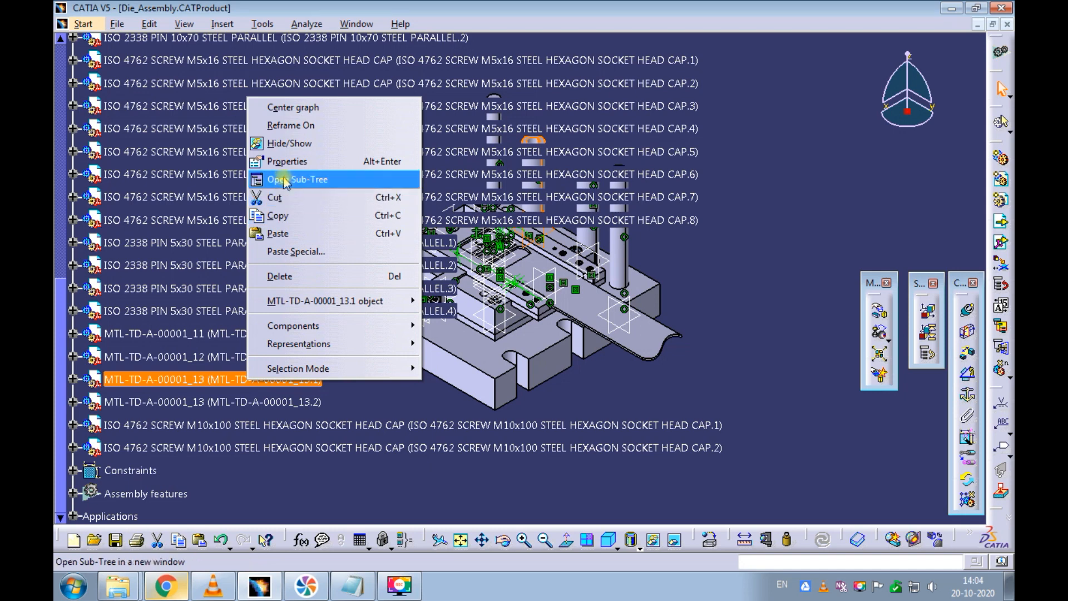
left_click(287, 161)
left_click(556, 336)
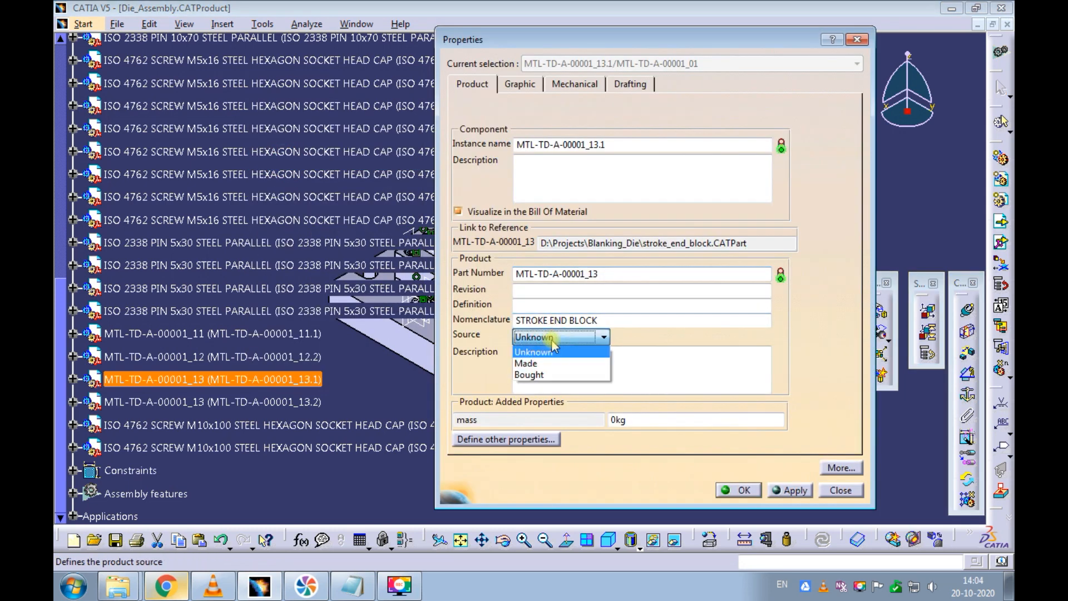
left_click(528, 363)
left_click(718, 490)
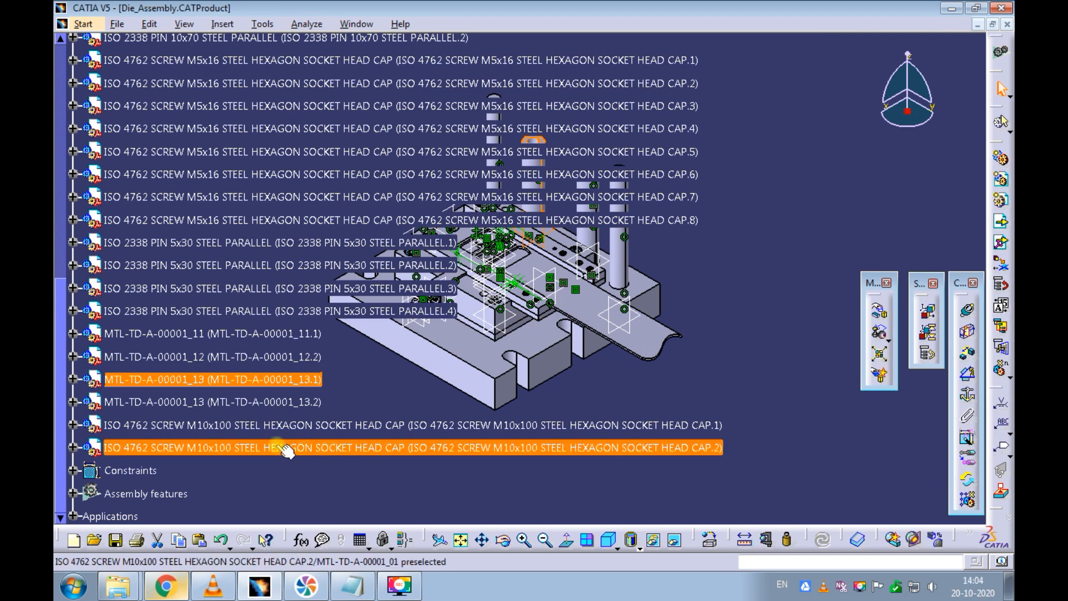
- Set the source of the ISO 4762 M10x100 hexagon socket head cap screw to Bought
right_click(211, 430)
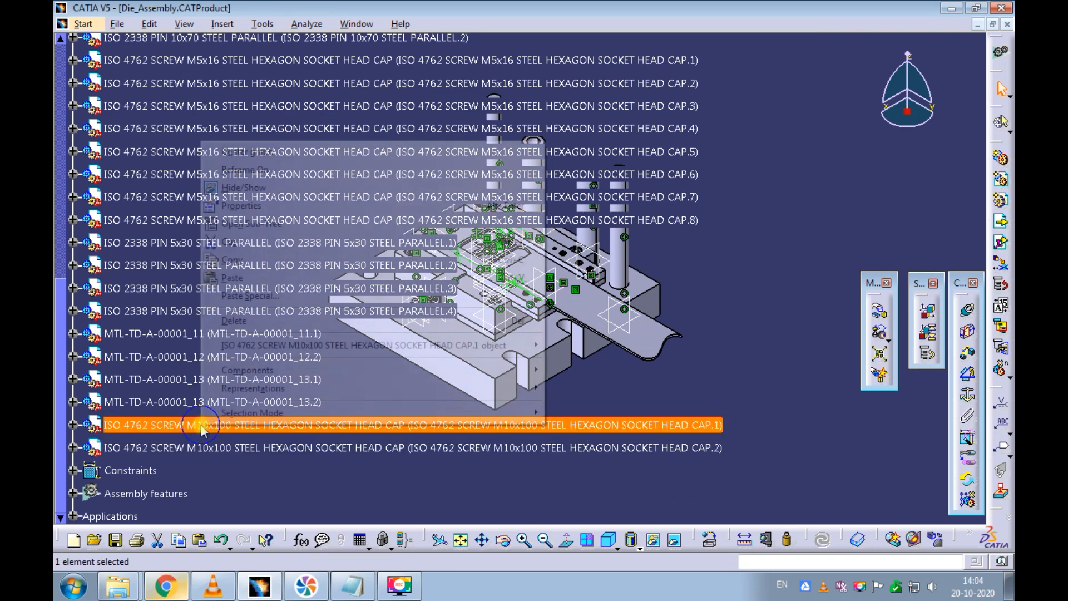
left_click(234, 206)
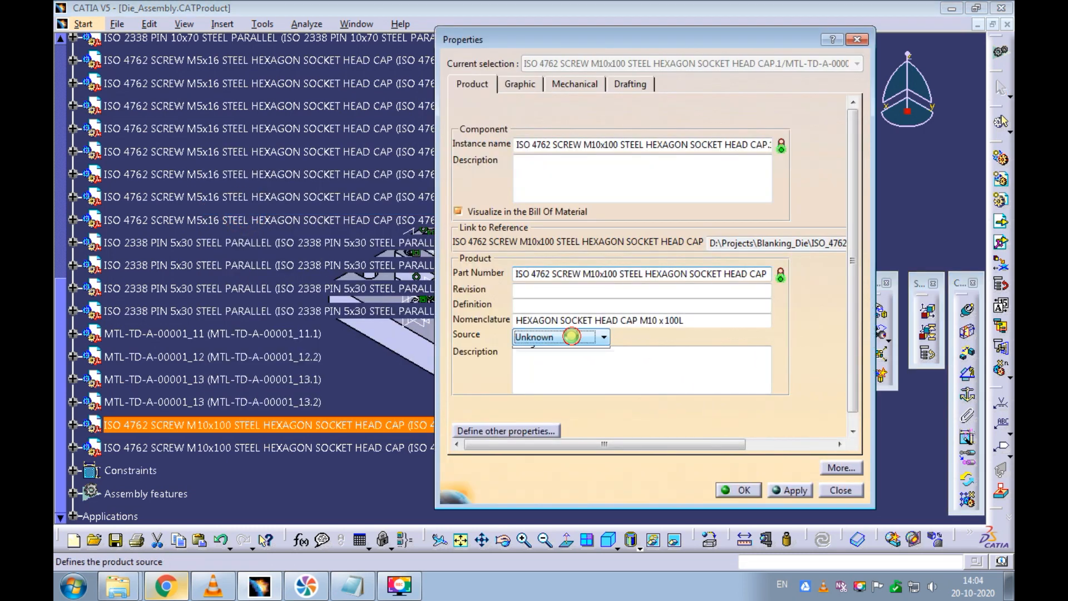
left_click(571, 336)
left_click(536, 375)
left_click(726, 488)
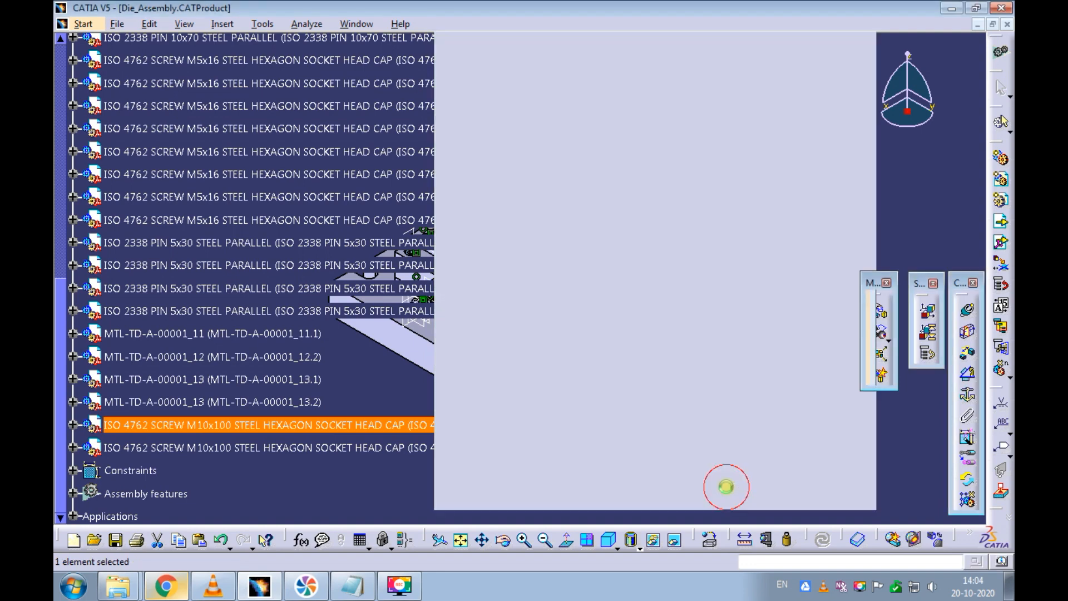
- Set the source of the ISO 4762 M5x16 hexagon socket head cap screw to Bought in its properties
left_click(219, 221)
right_click(219, 223)
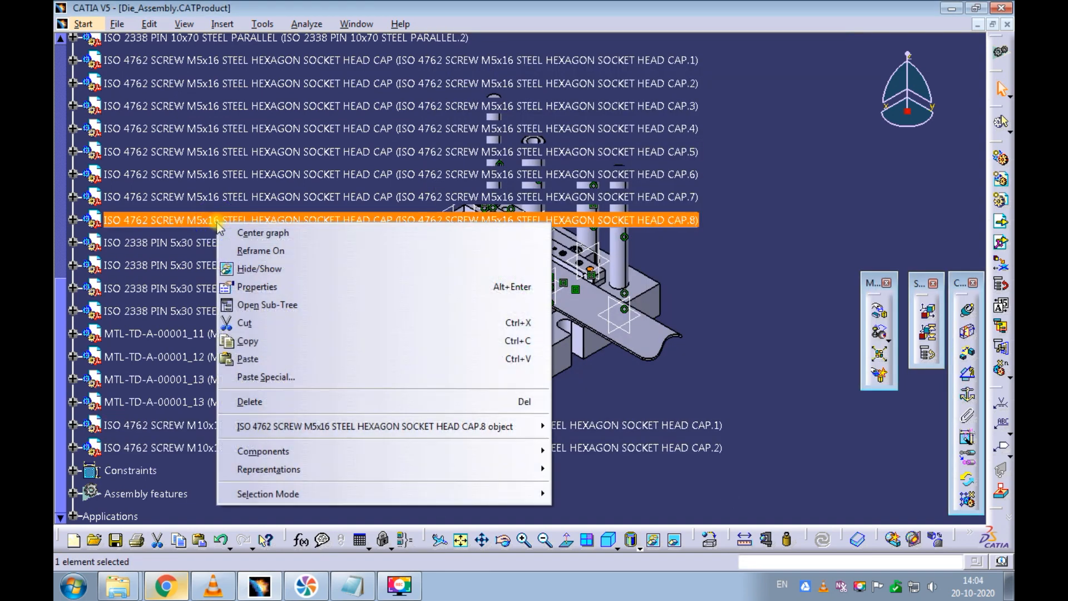
left_click(257, 287)
left_click(533, 345)
left_click(537, 374)
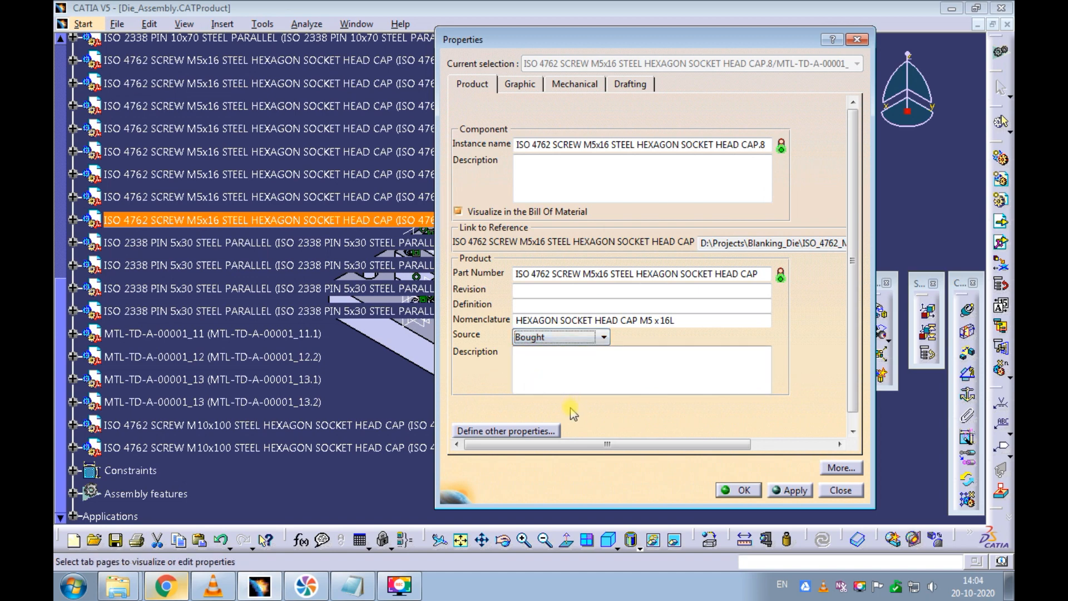
- Add a new Mass-type property named mass to the M5x16 screw, apply the properties and clear the selection
left_click_drag(847, 404, 848, 406)
left_click(514, 429)
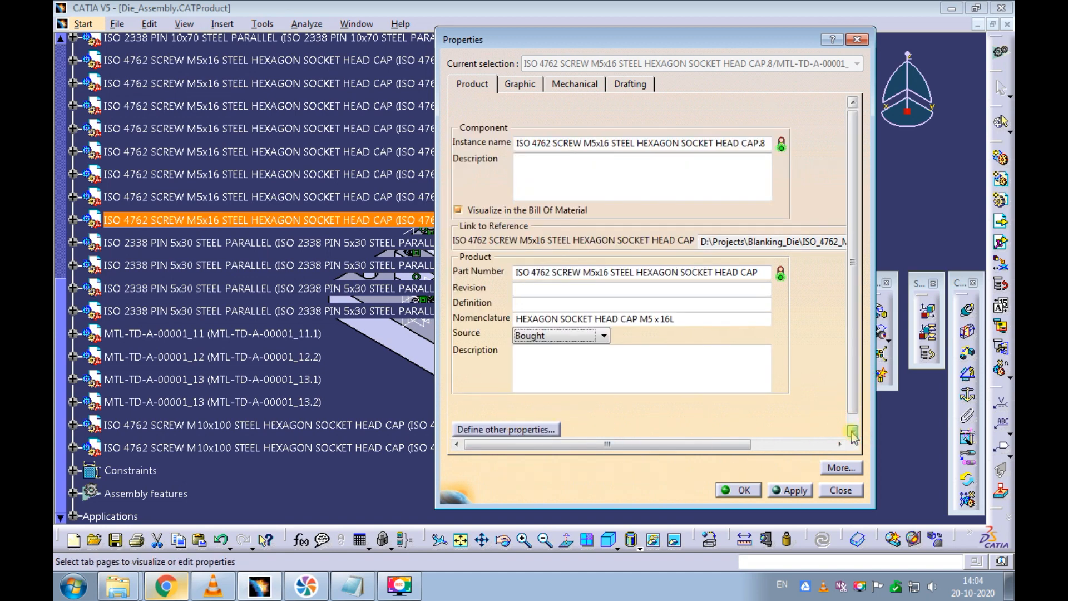
left_click(549, 430)
left_click(612, 356)
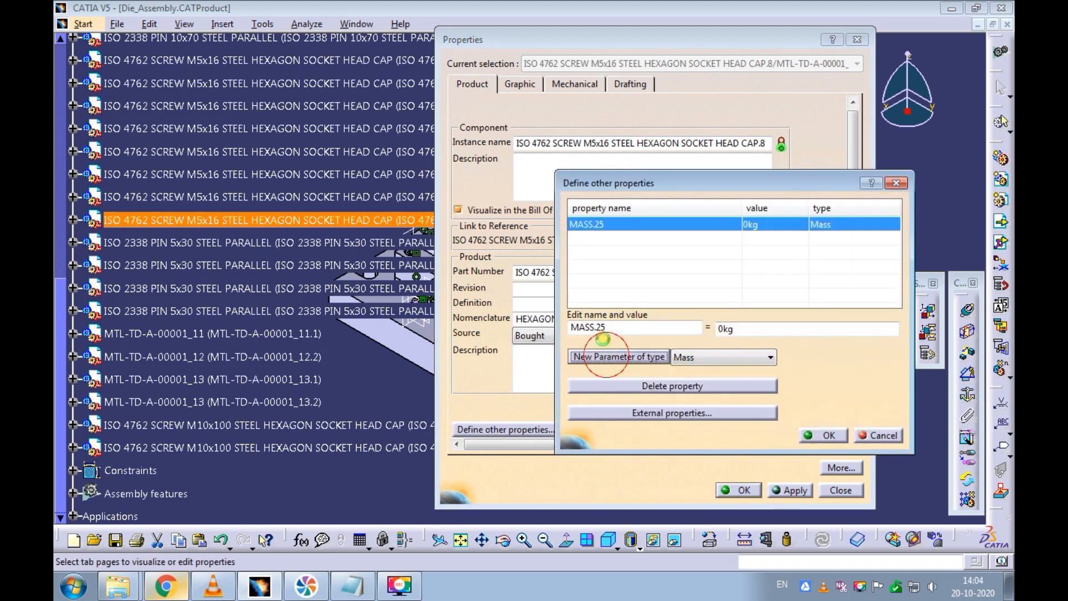
type("A")
key("BackSpace")
type("mass")
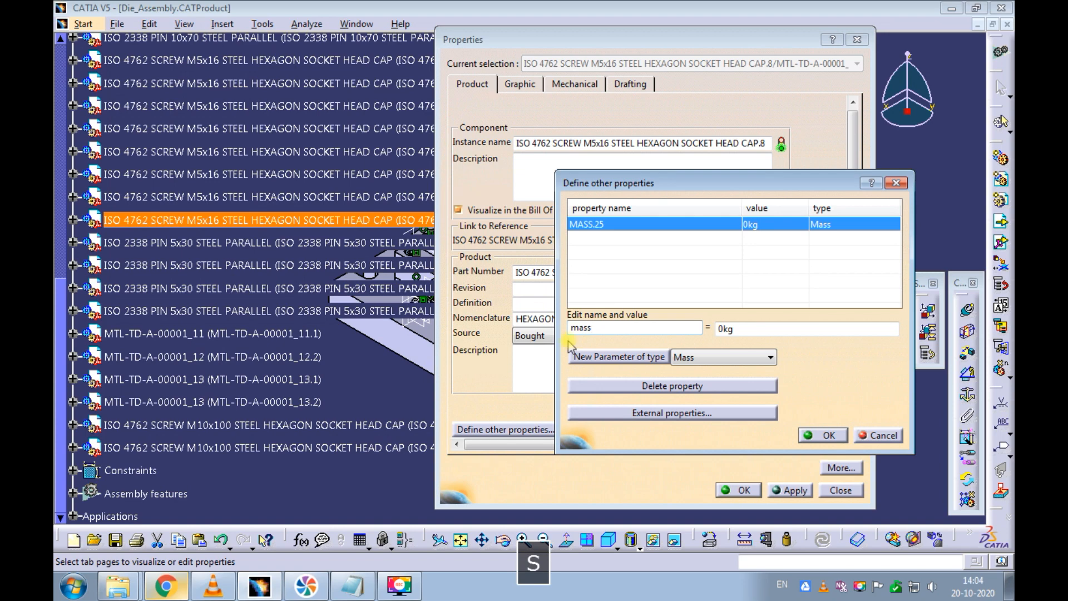
left_click(822, 434)
left_click(790, 489)
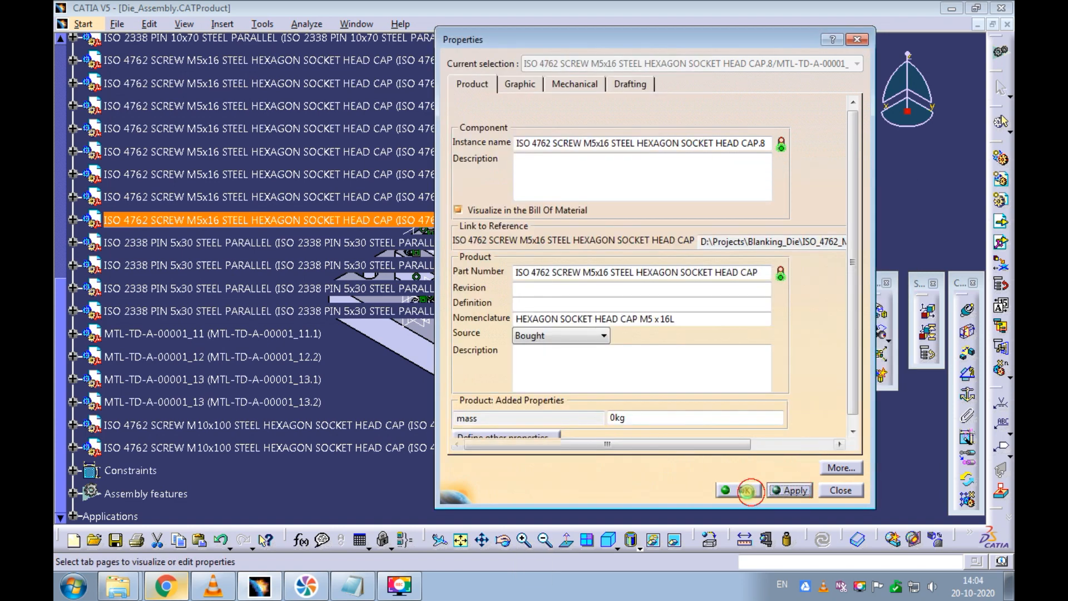
left_click(749, 490)
left_click(606, 473)
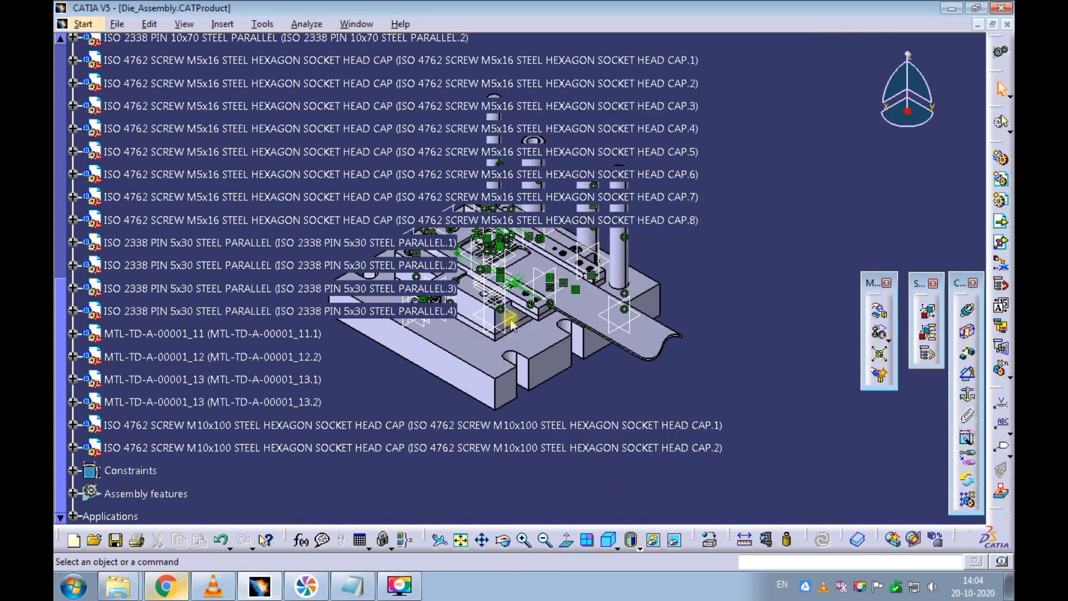
- Open the bill of material of the die assembly
left_click(359, 27)
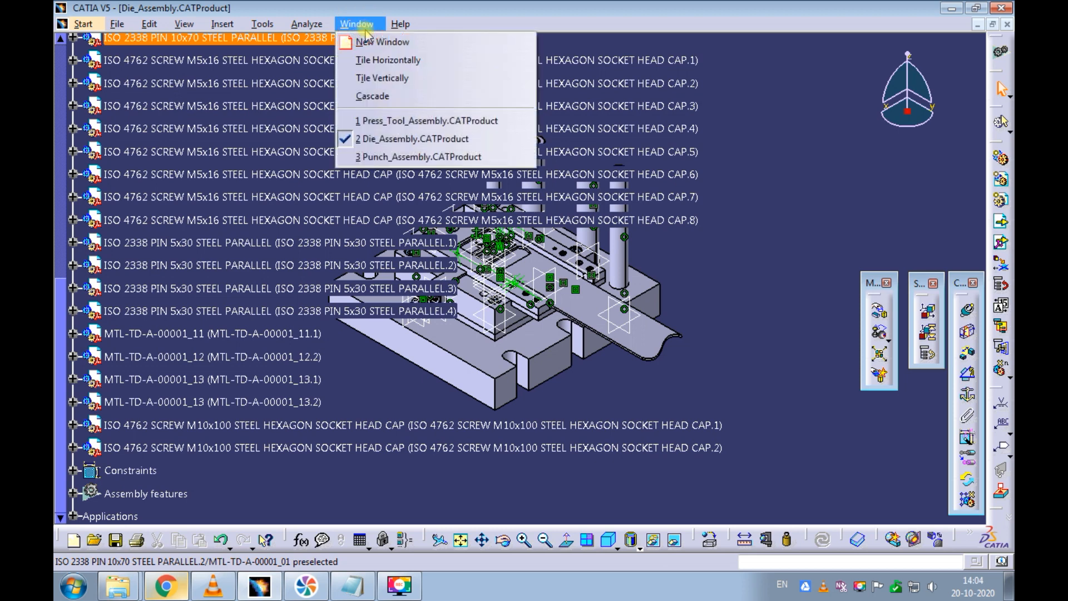
left_click(303, 38)
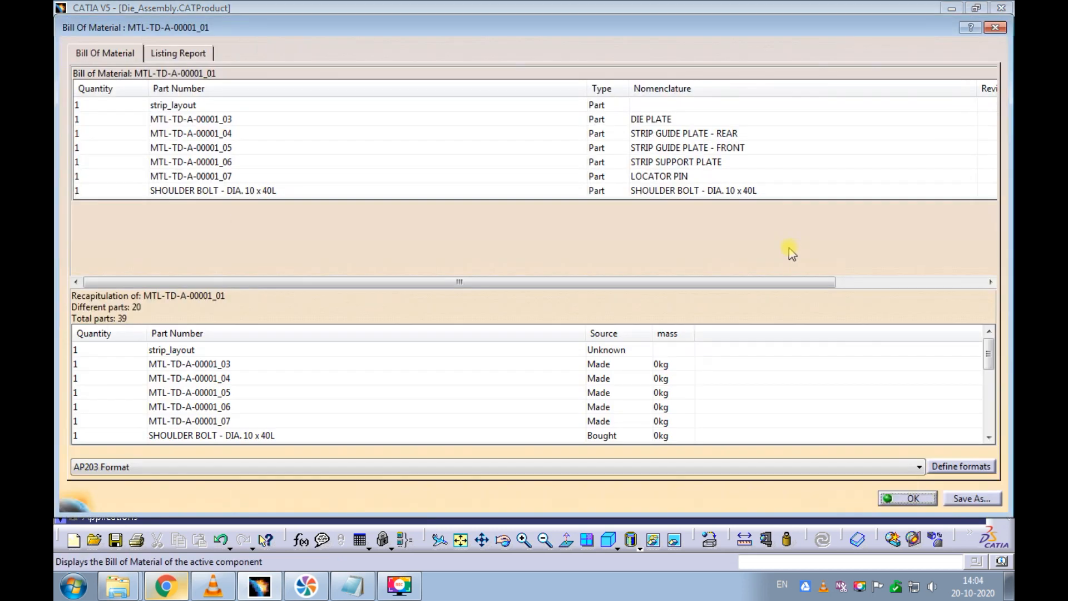
- Check the source and mass of every part in the die assembly's bill of material, and close it
left_click_drag(758, 282, 941, 286)
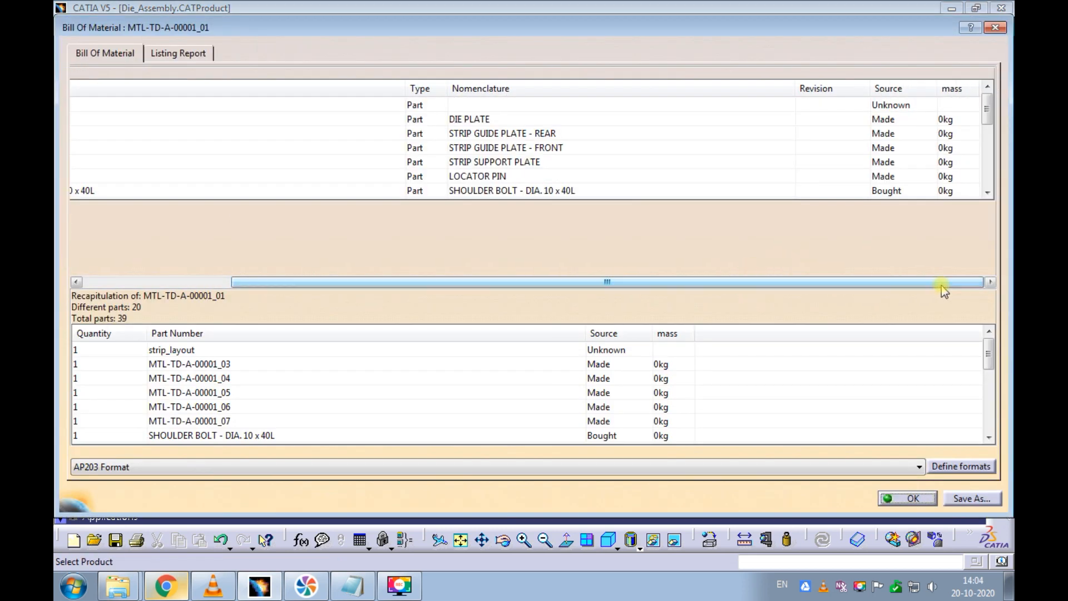
left_click(893, 119)
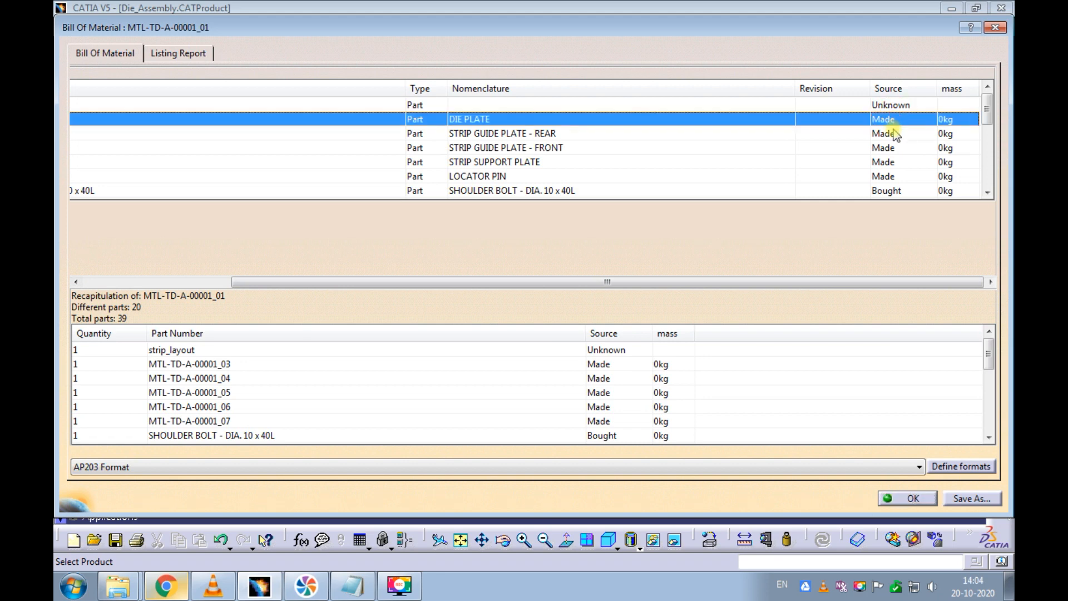
left_click(893, 133)
left_click(894, 148)
left_click(895, 162)
left_click(892, 176)
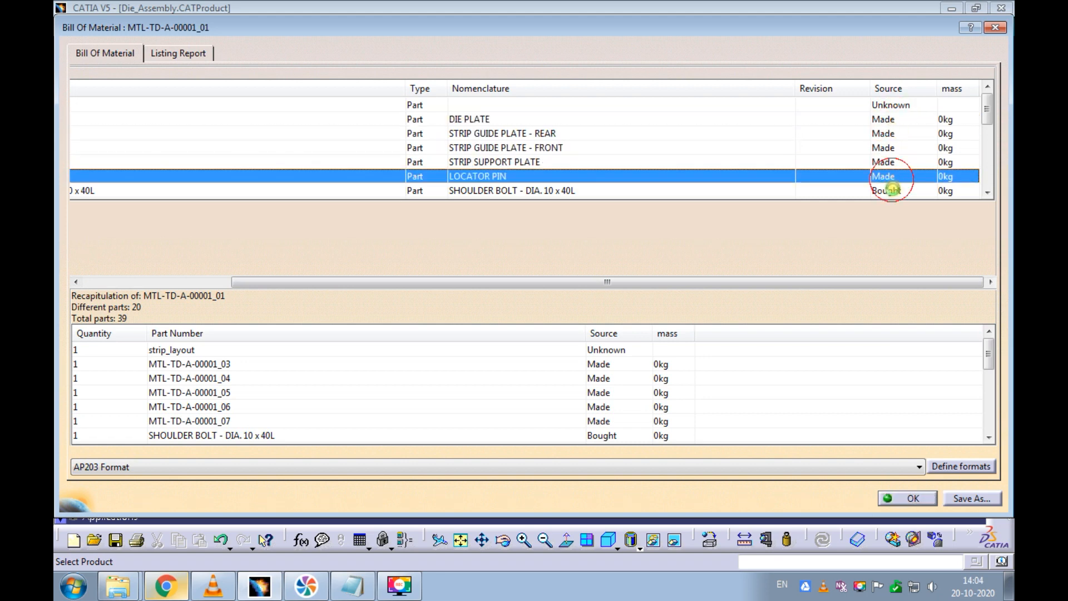
left_click(892, 190)
left_click_drag(988, 118, 970, 144)
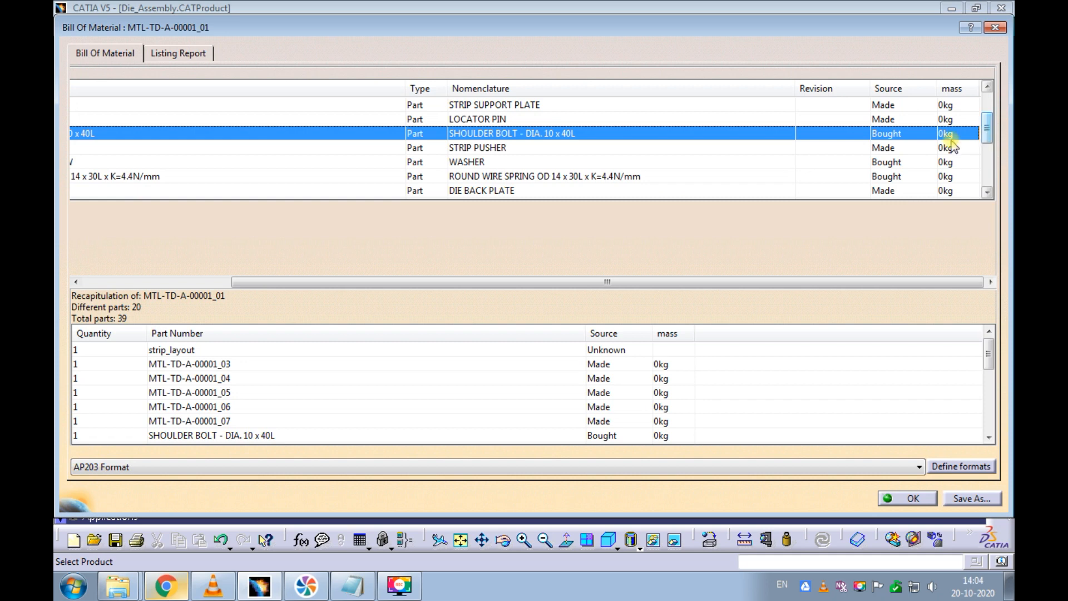
left_click(911, 148)
left_click(904, 161)
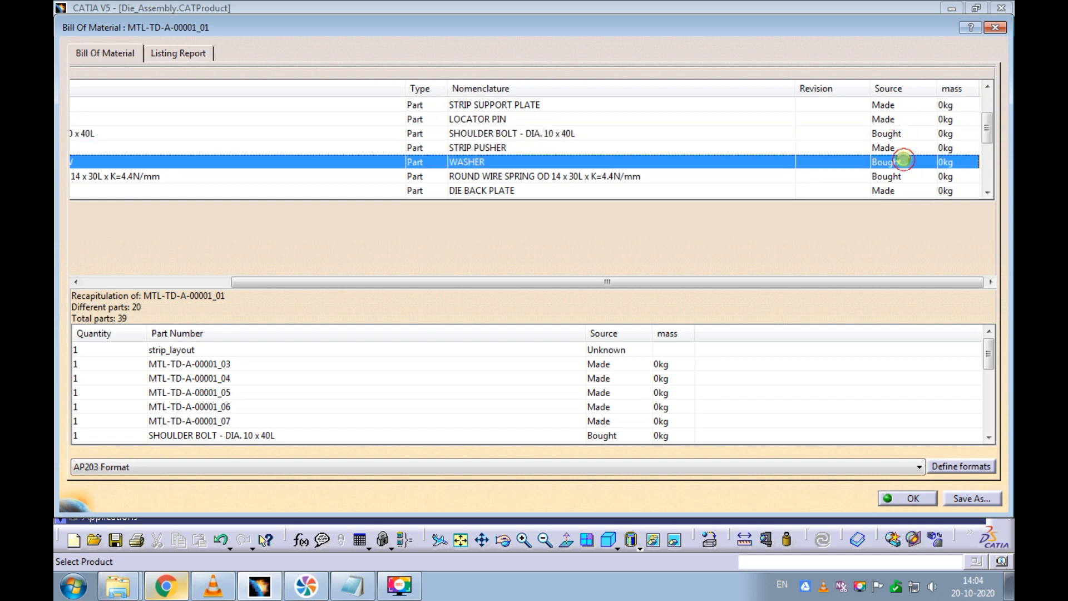
left_click(904, 177)
left_click(896, 193)
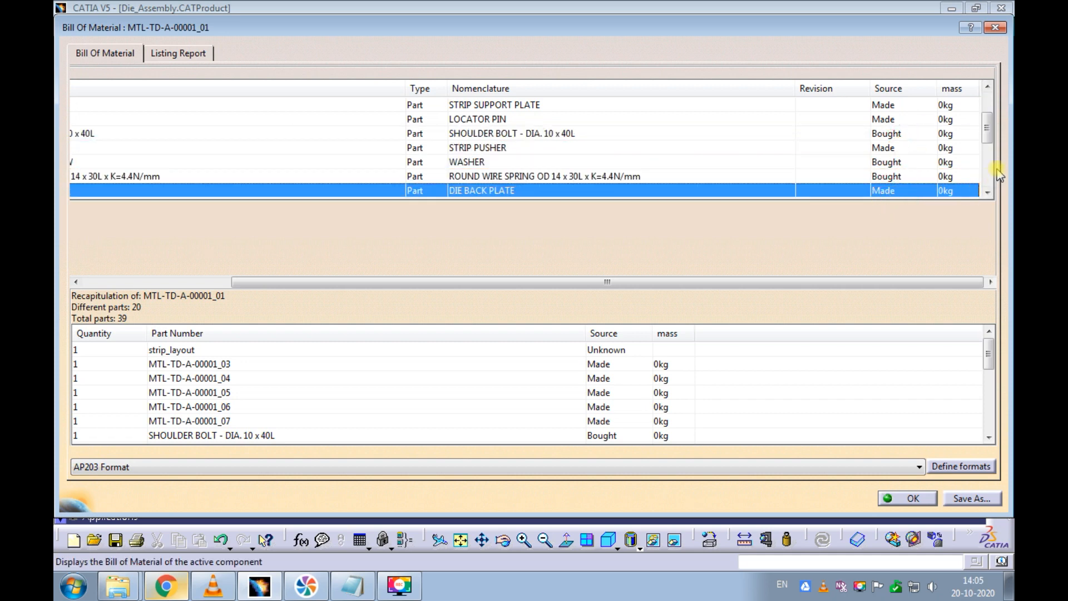
left_click_drag(986, 128, 988, 161)
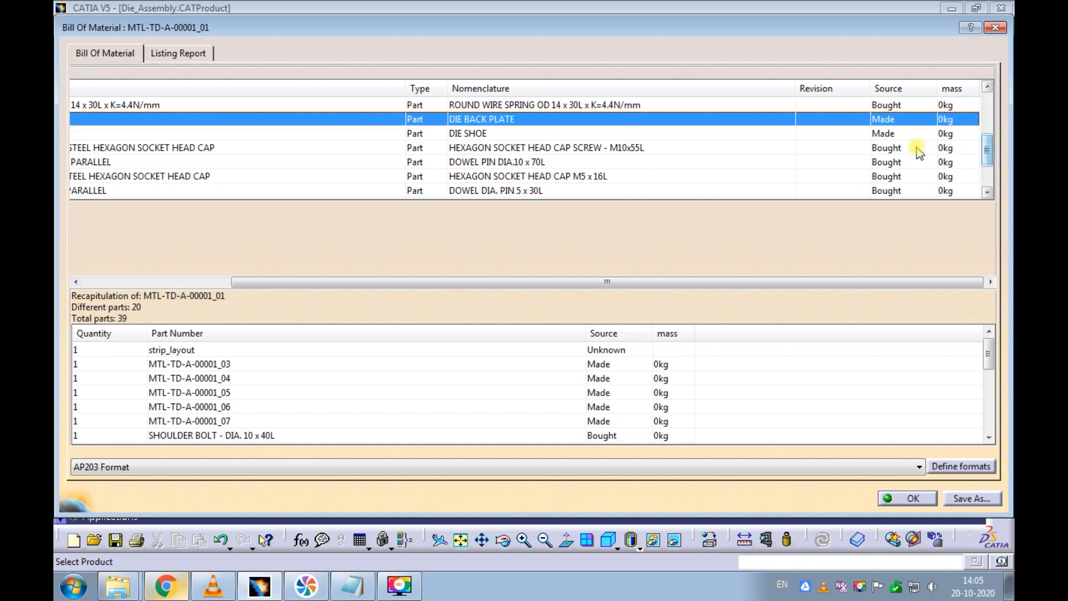
left_click(889, 135)
left_click(891, 149)
left_click(890, 162)
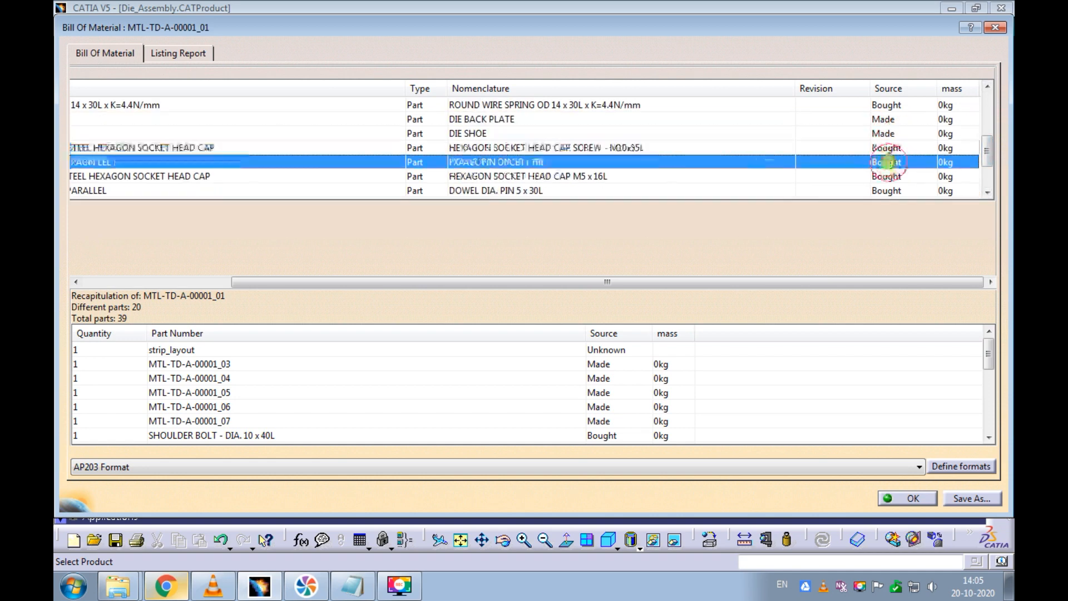
left_click(889, 176)
left_click(888, 190)
left_click_drag(979, 160, 986, 177)
left_click(662, 149)
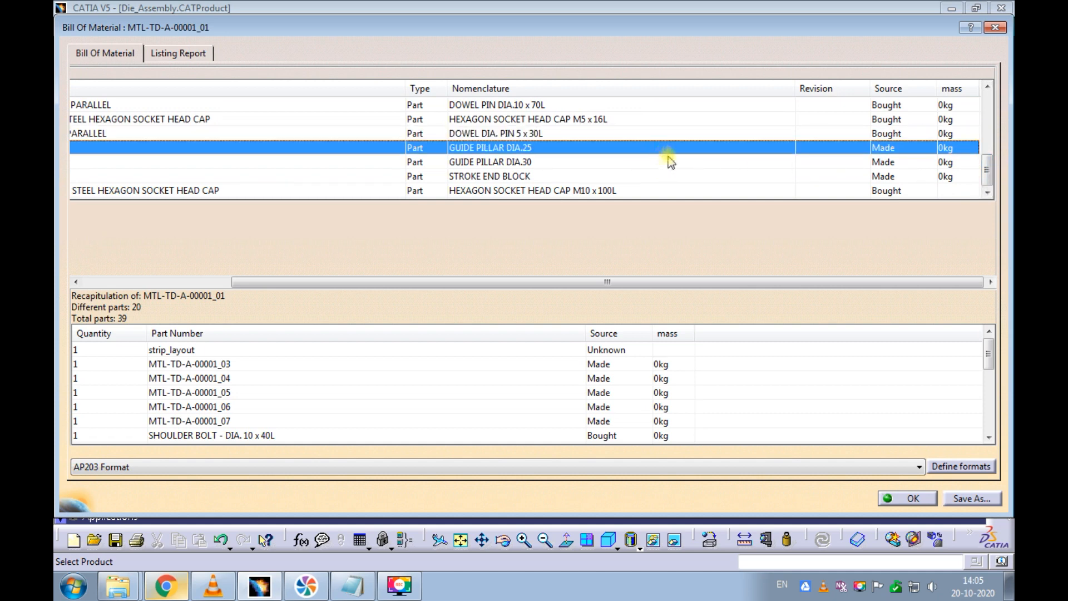
left_click(669, 161)
left_click(662, 177)
left_click(635, 190)
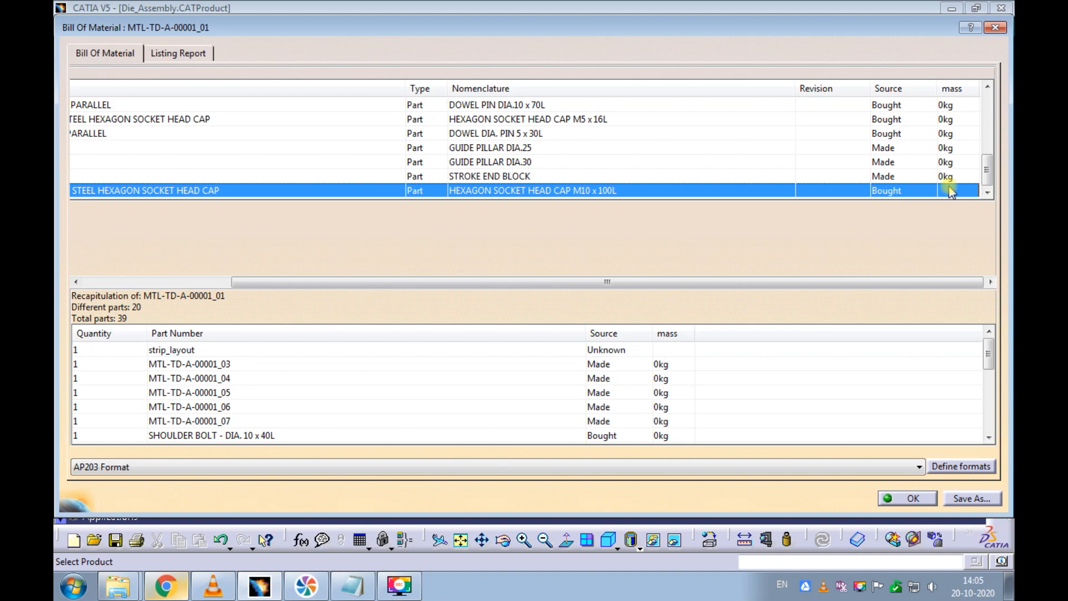
left_click(903, 499)
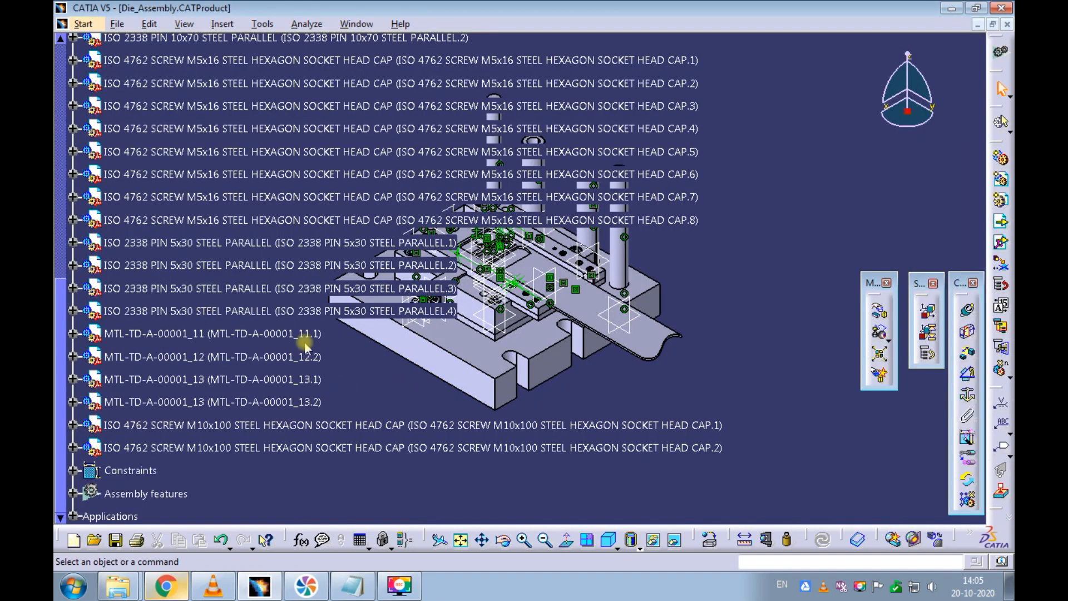
- Check the source and added mass property of the eighth ISO 4762 M5x16 screw in its properties
right_click(187, 223)
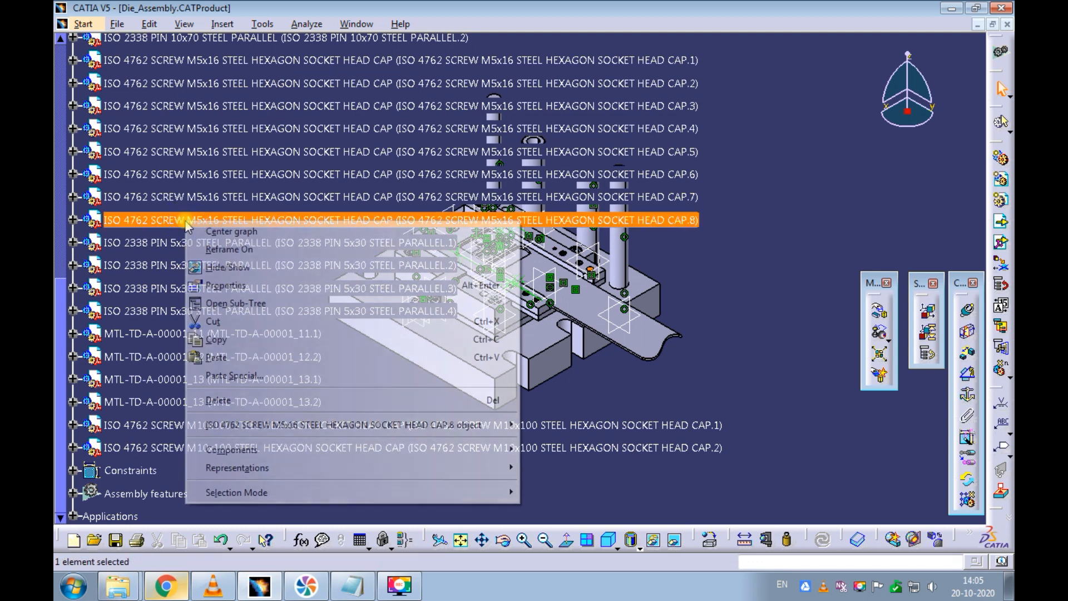
left_click(225, 285)
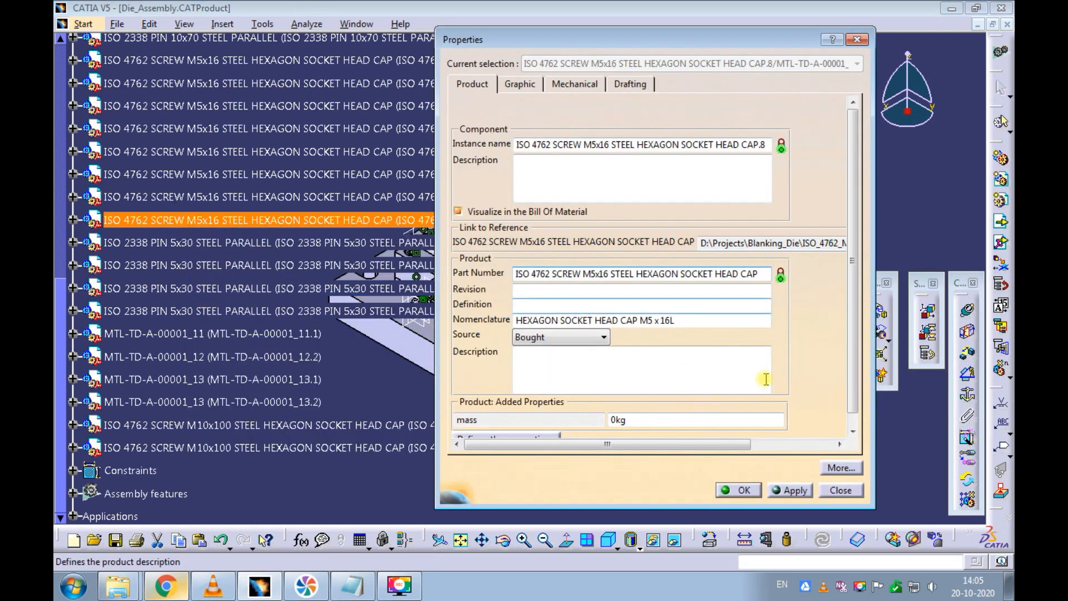
scroll(853, 385, "down", 1)
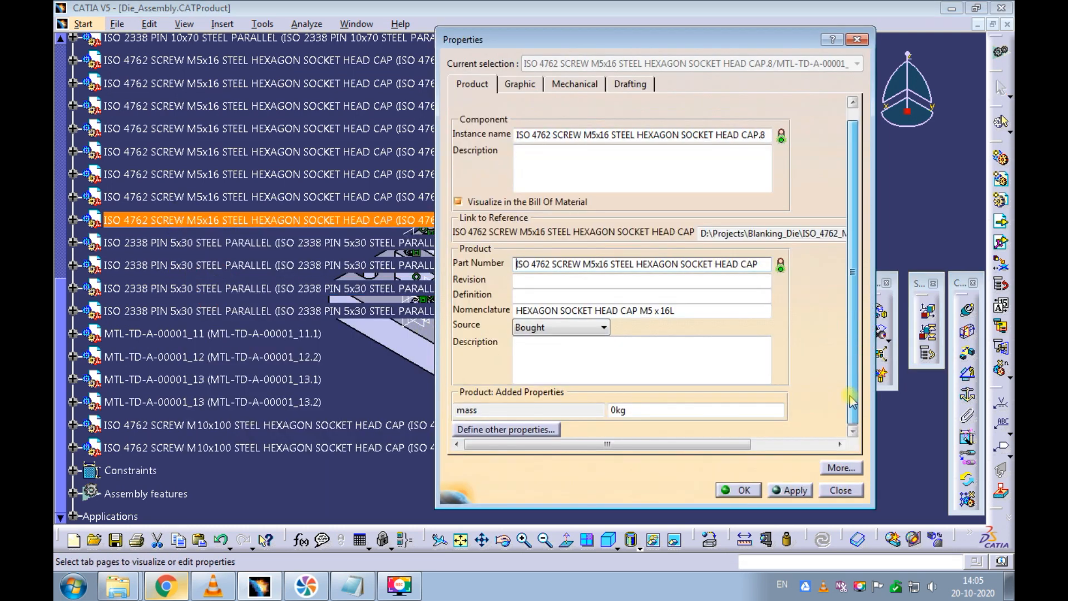
left_click(740, 489)
- Add a new Mass-type property named mass to the first ISO 4762 M10x100 screw and apply the properties
left_click(241, 427)
right_click(241, 427)
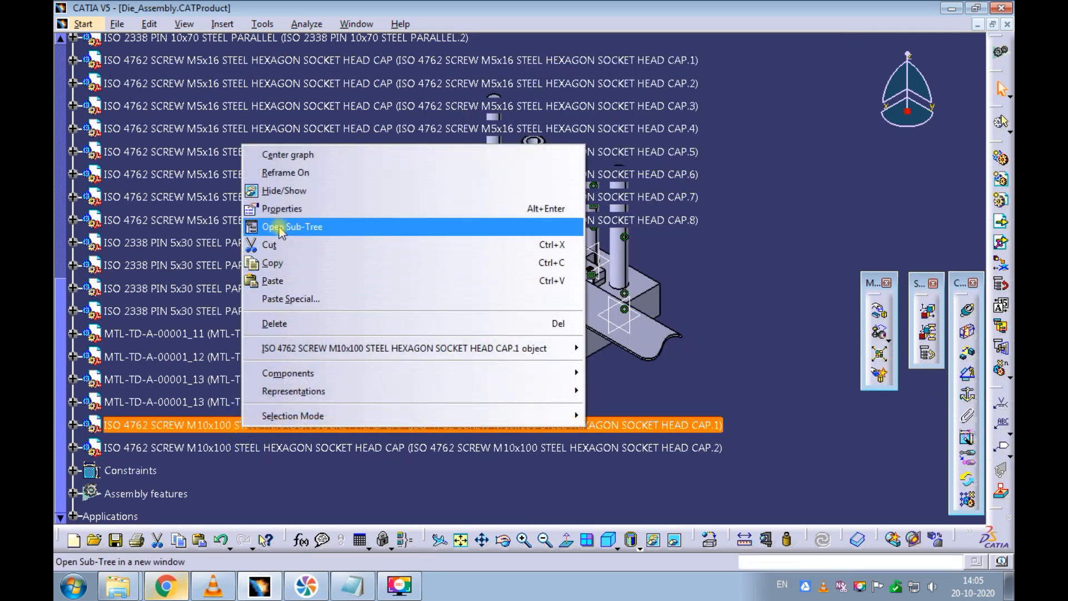
left_click(281, 209)
left_click_drag(852, 337, 853, 406)
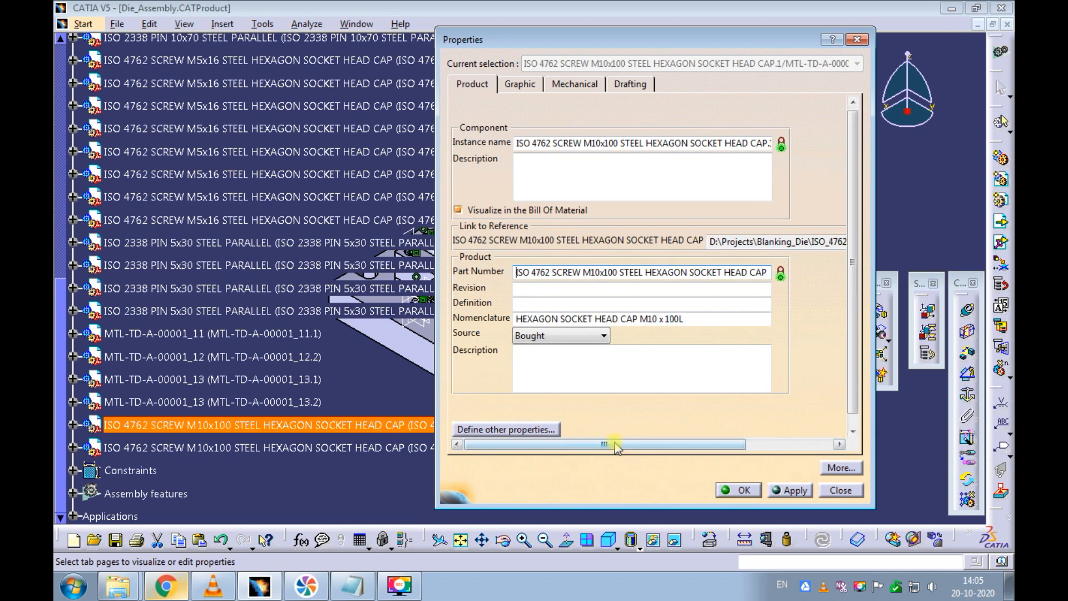
left_click(535, 429)
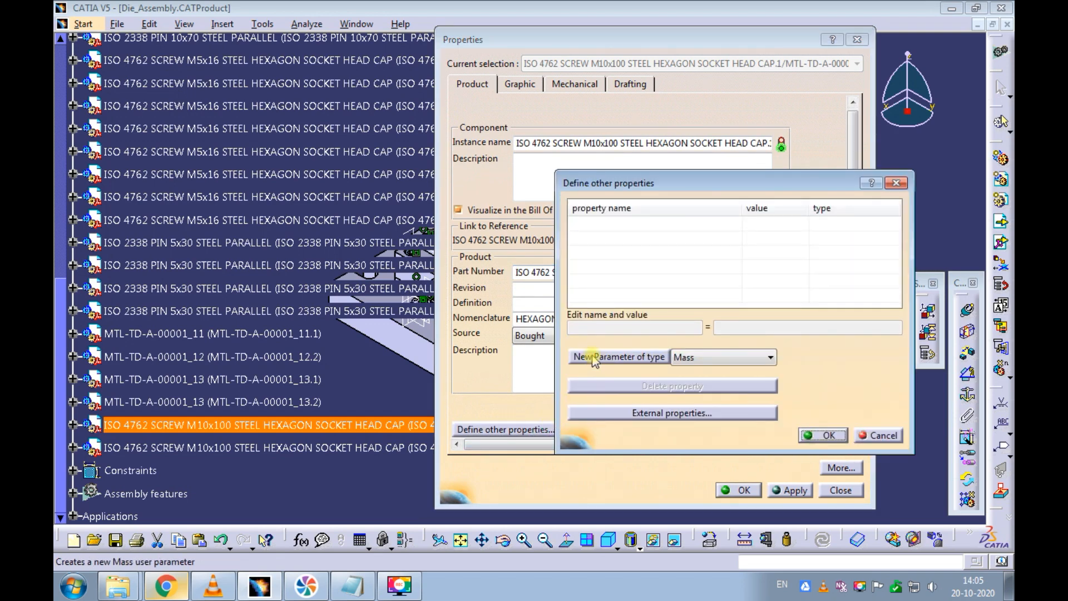
left_click(594, 357)
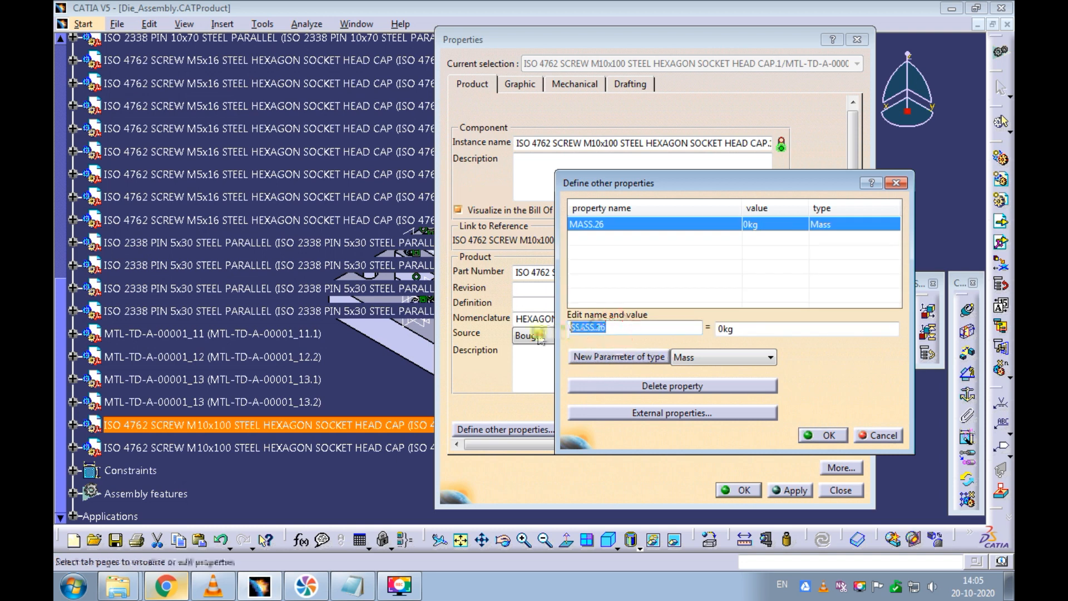
type("mass")
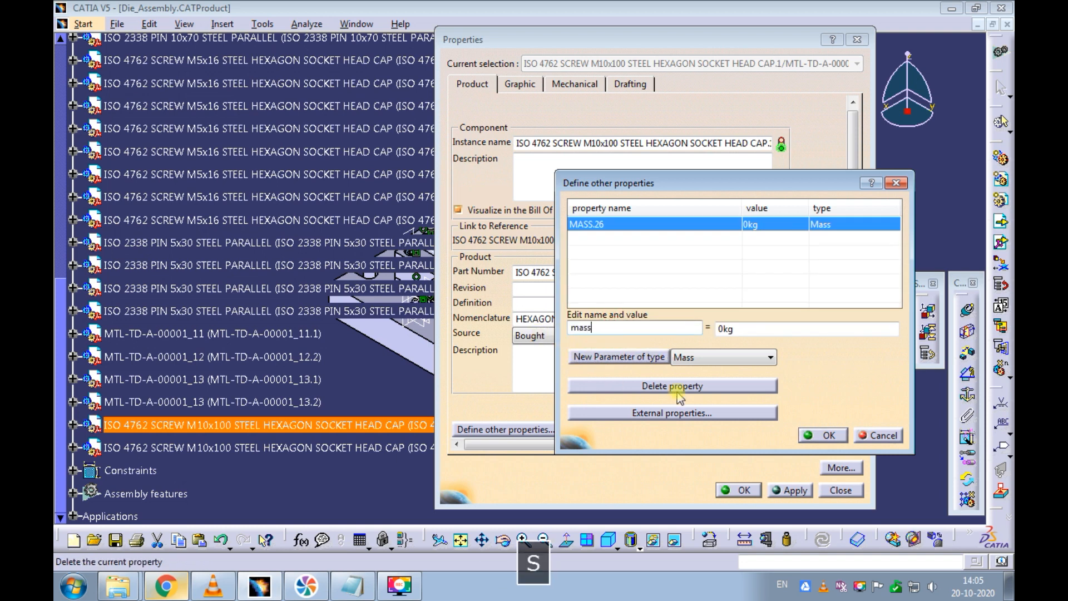
left_click(822, 435)
left_click(795, 490)
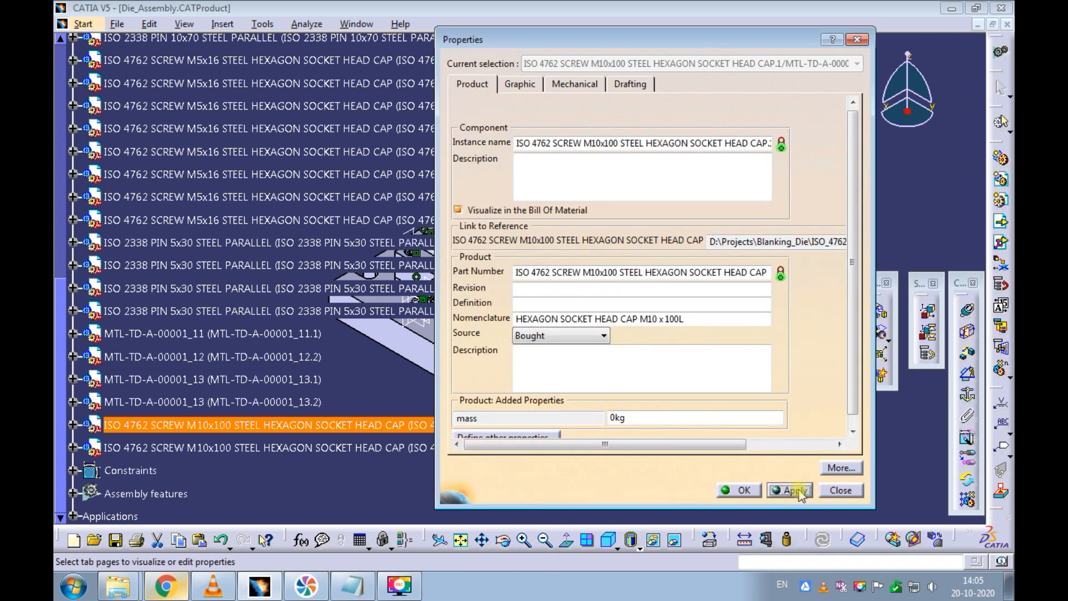
left_click(743, 491)
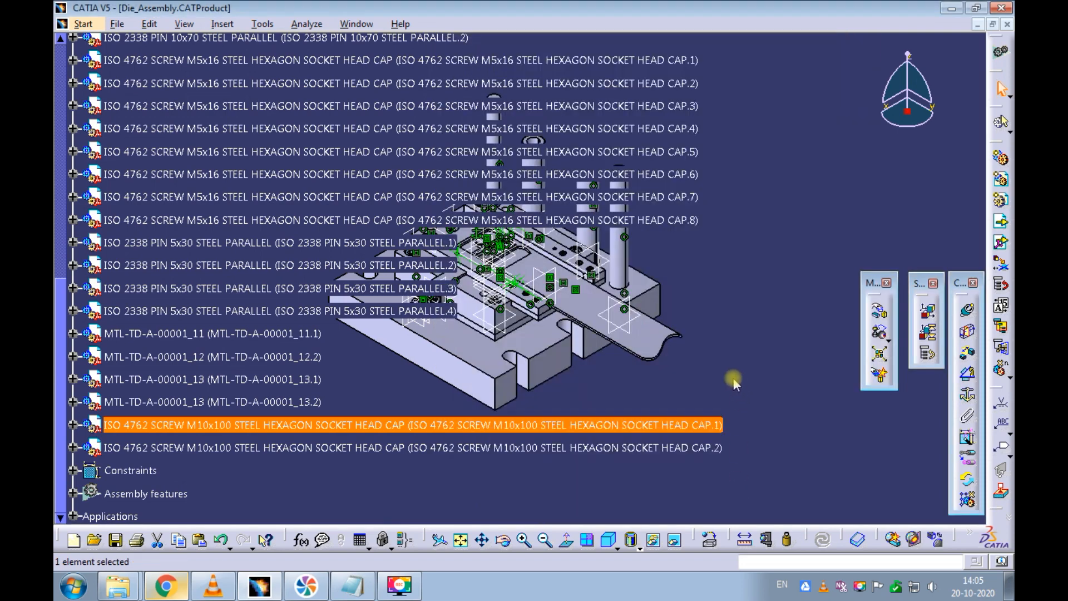
- Save all modified documents of the assembly
left_click(117, 24)
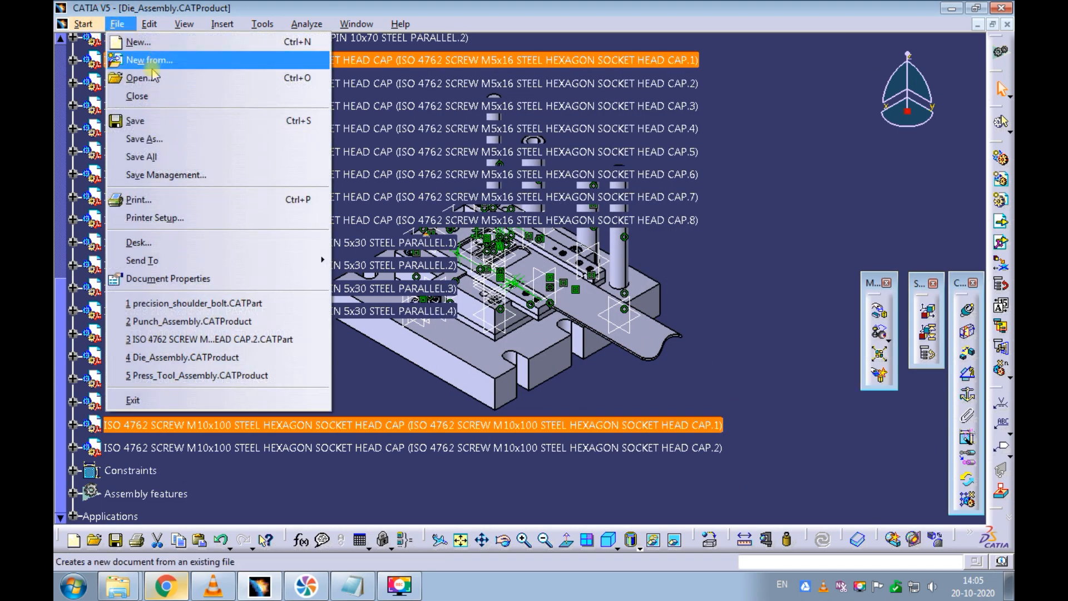
left_click(147, 158)
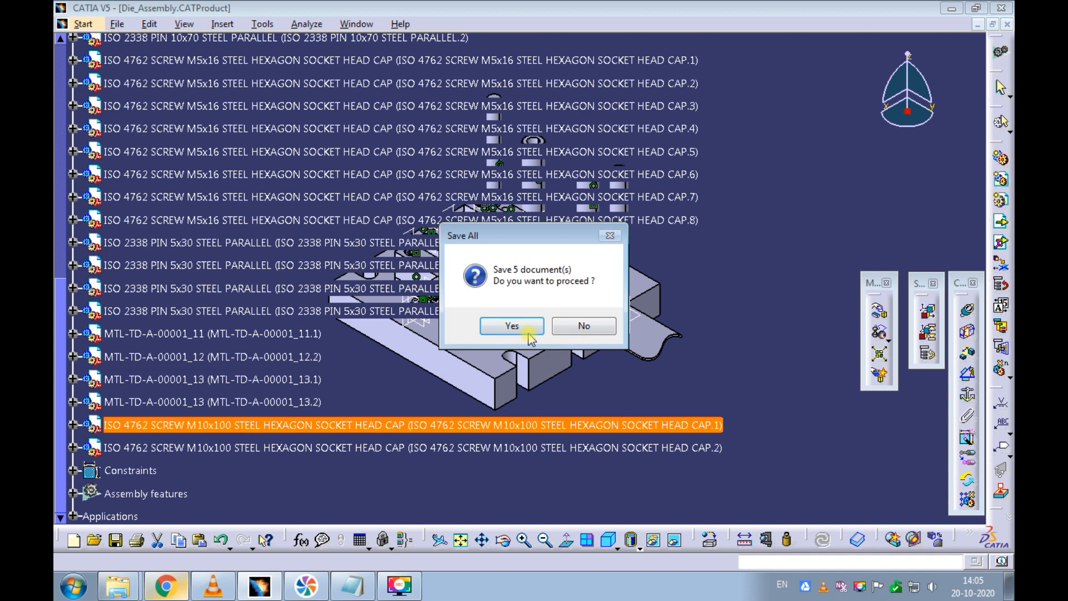
left_click(512, 326)
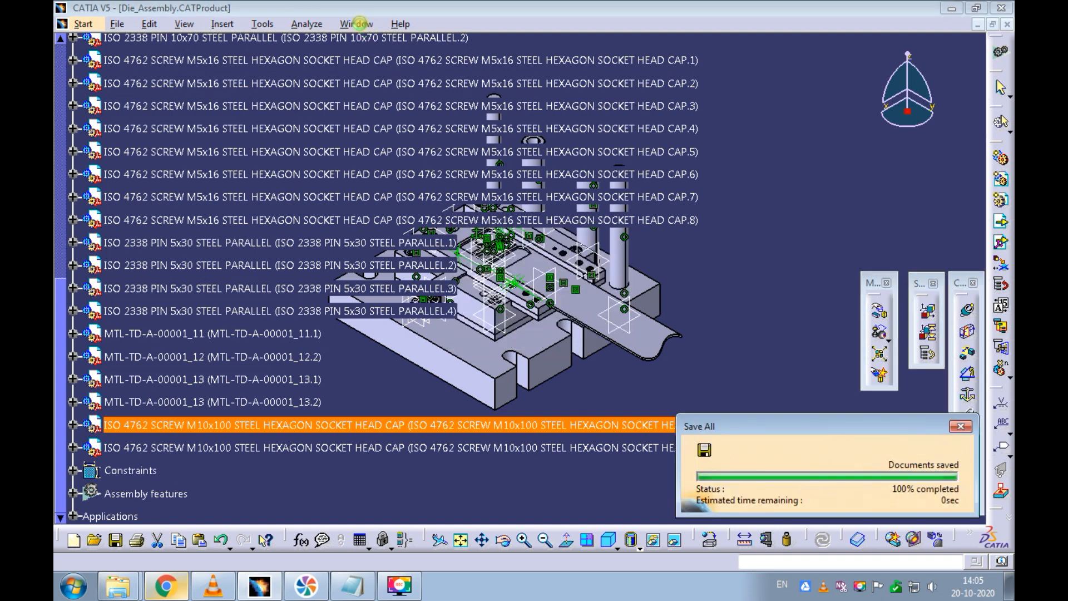
left_click(306, 24)
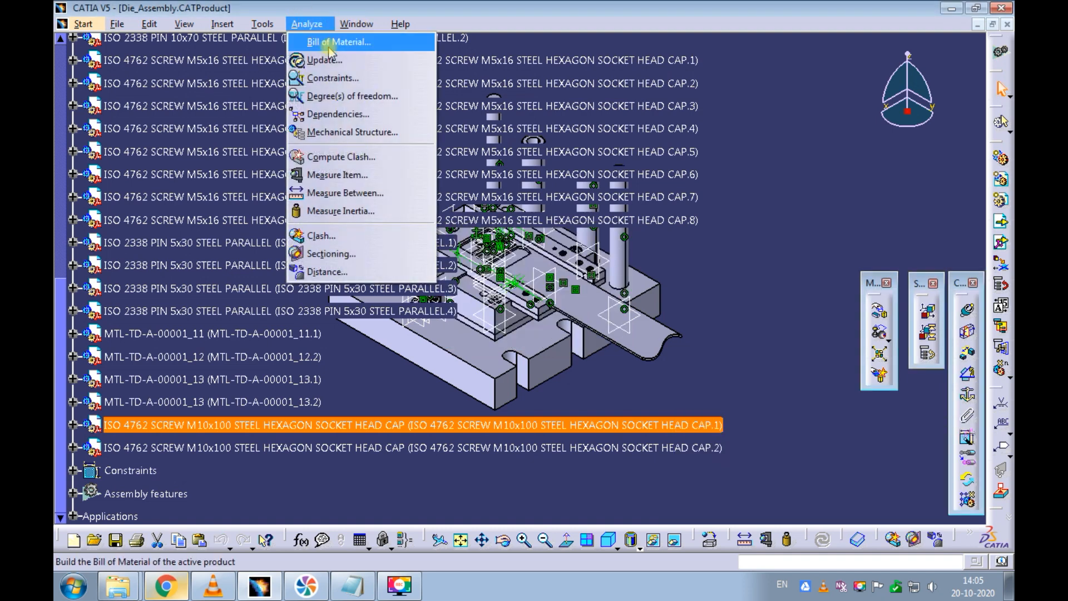
left_click(478, 38)
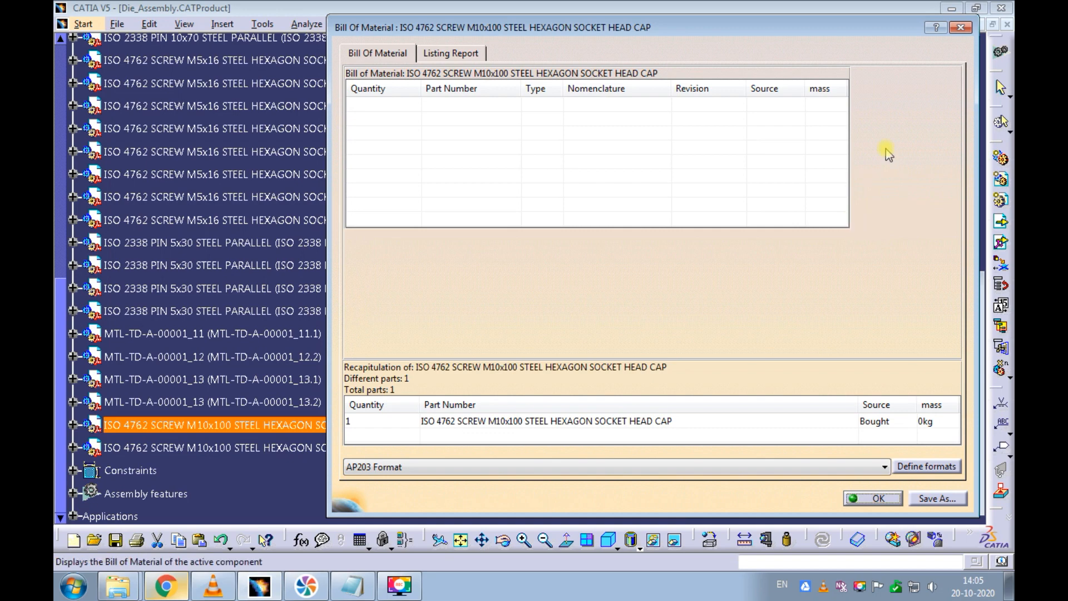
left_click(961, 27)
- Open the bill of material for the top-level die assembly product MTL-TD-A-00001_01
left_click(60, 51)
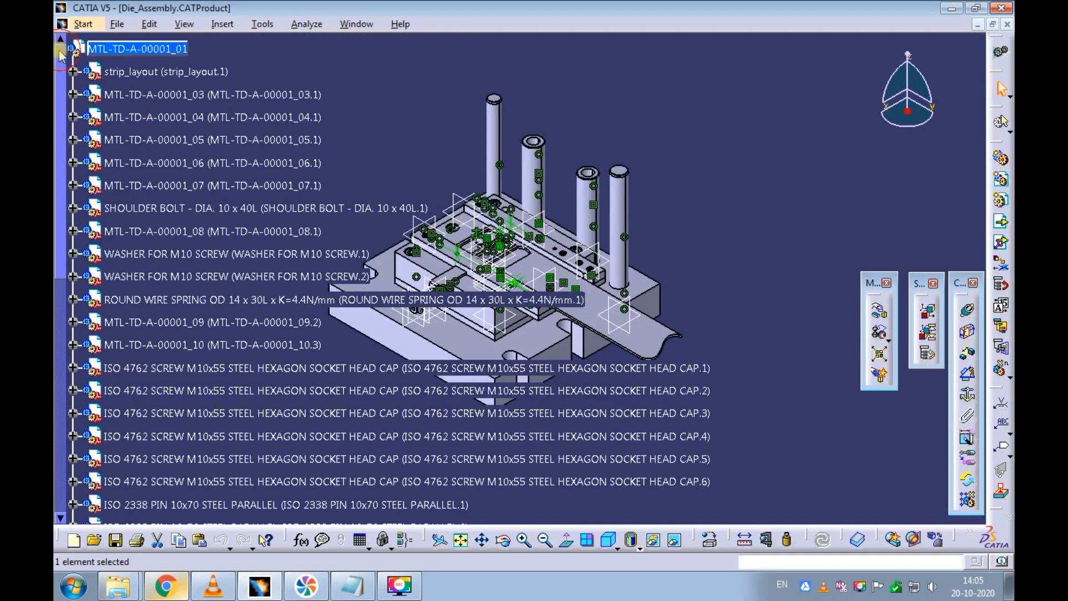
left_click(107, 49)
left_click(308, 25)
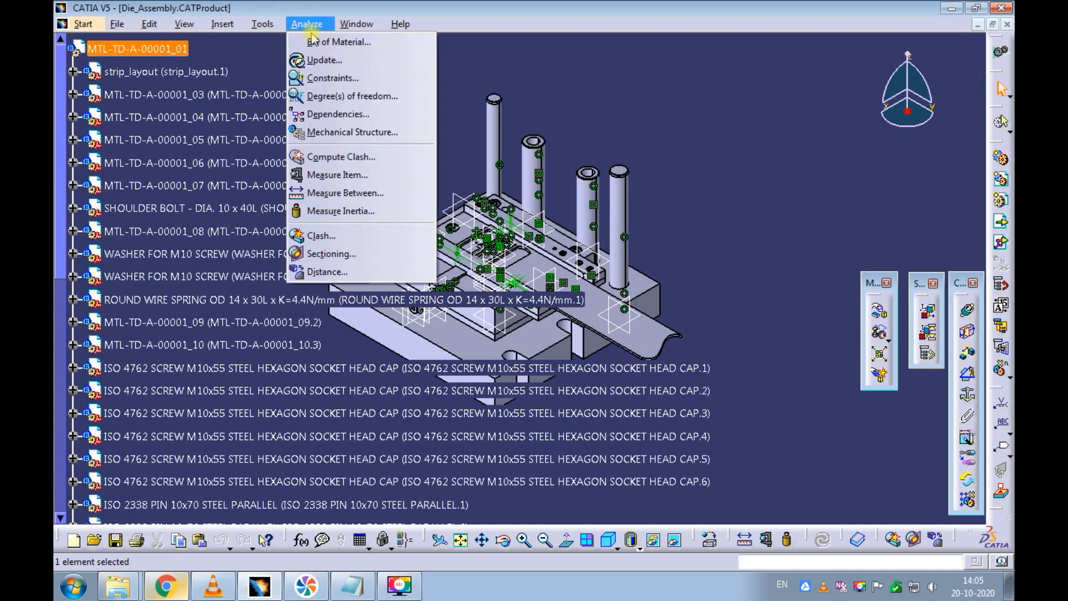
left_click(328, 40)
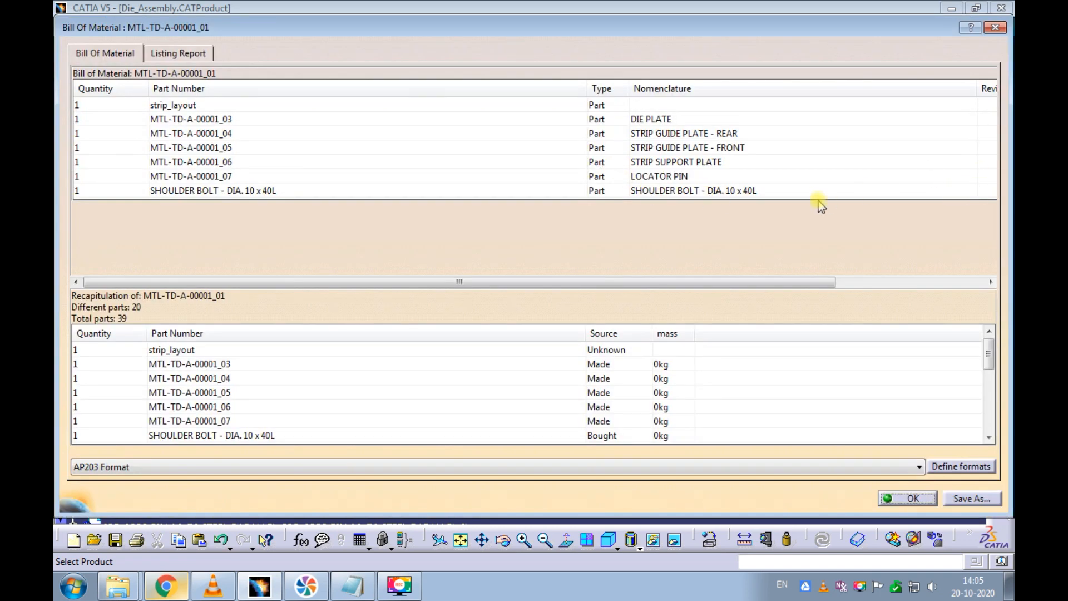
- Check the source and mass entries down to the M10 x 100L hexagon socket head cap screw, and close the bill of material
left_click_drag(759, 281, 946, 283)
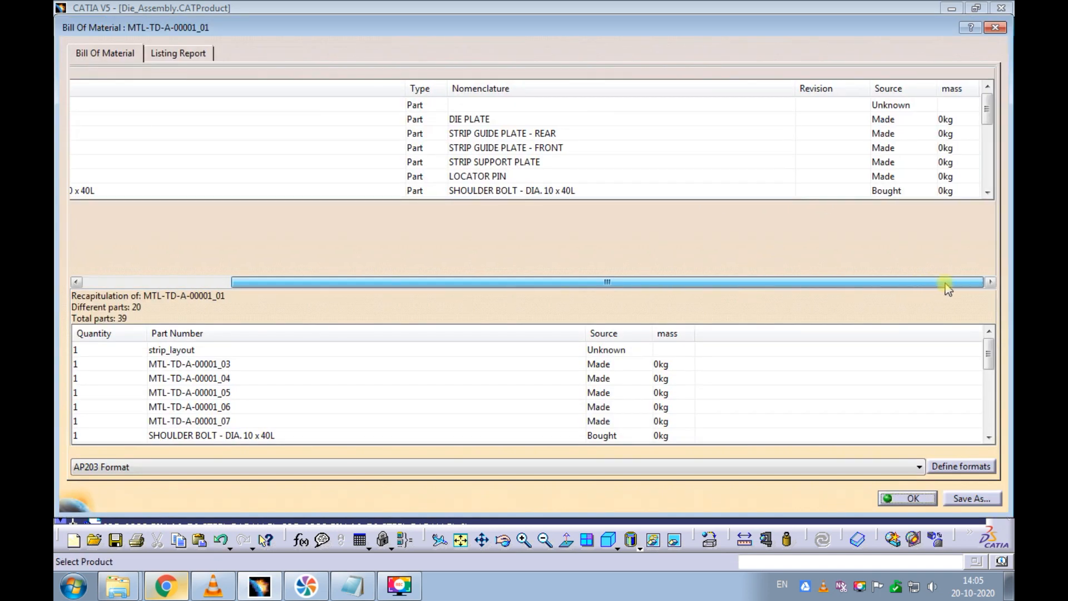
left_click(987, 194)
left_click(987, 194)
left_click(987, 194)
left_click(987, 193)
left_click(987, 193)
left_click(986, 193)
left_click(987, 194)
left_click(987, 193)
left_click(987, 194)
left_click(988, 193)
left_click(987, 194)
left_click(988, 194)
left_click(987, 194)
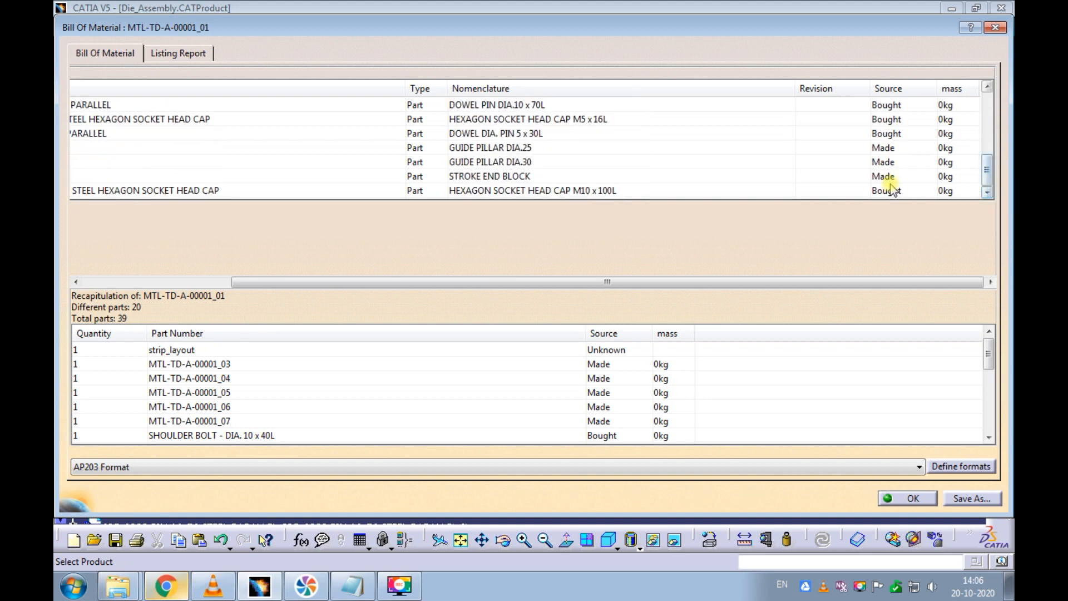
left_click(497, 177)
left_click(501, 191)
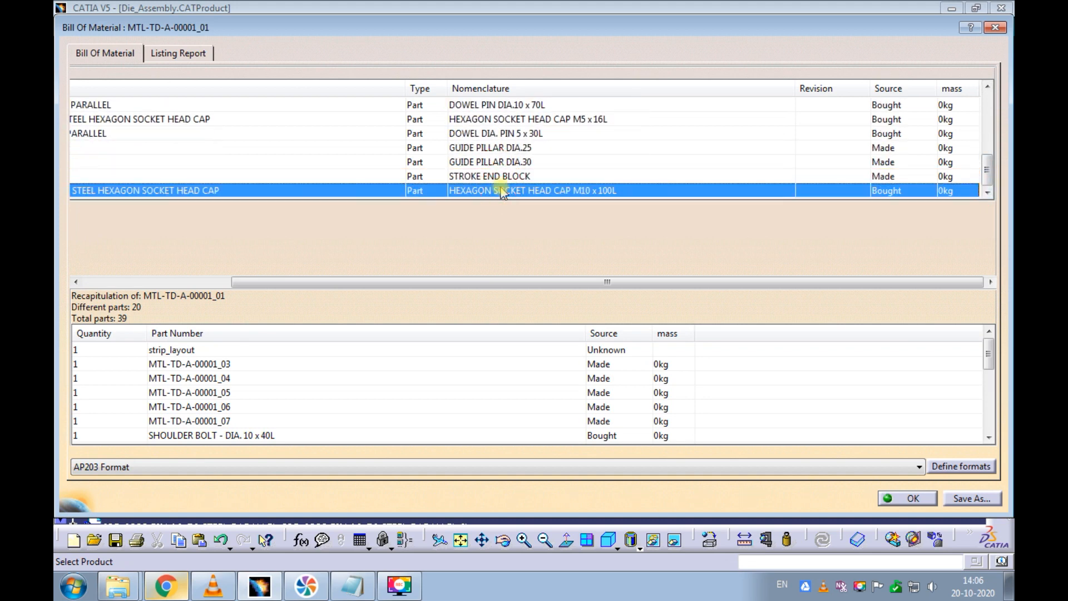
left_click(907, 499)
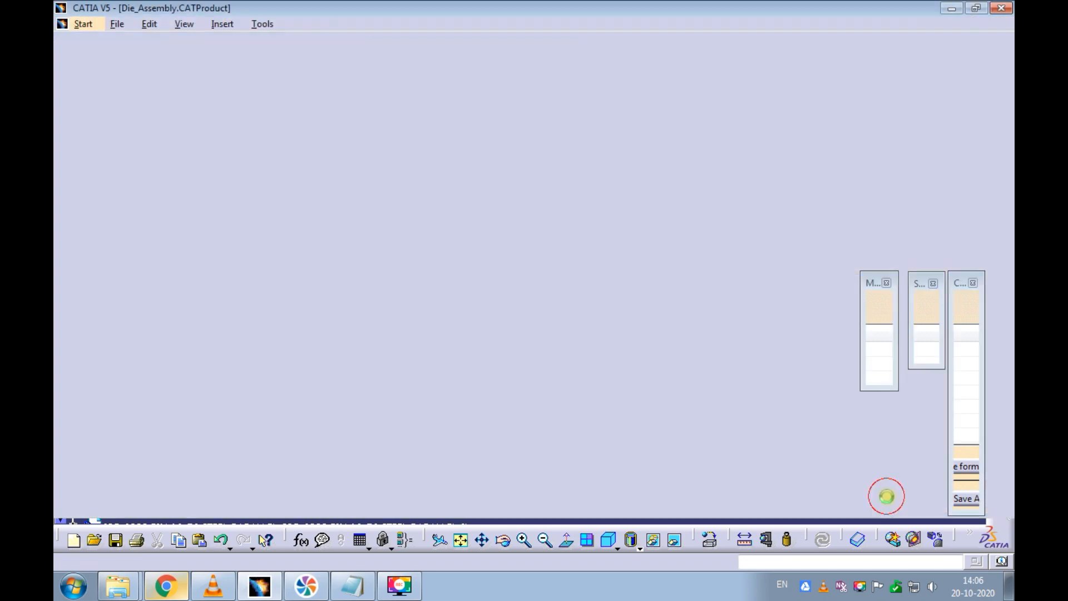
- Switch to the Press_Tool_Assembly.CATProduct window and select its top-level product MTL-TD-A-00001
left_click(357, 23)
left_click(389, 120)
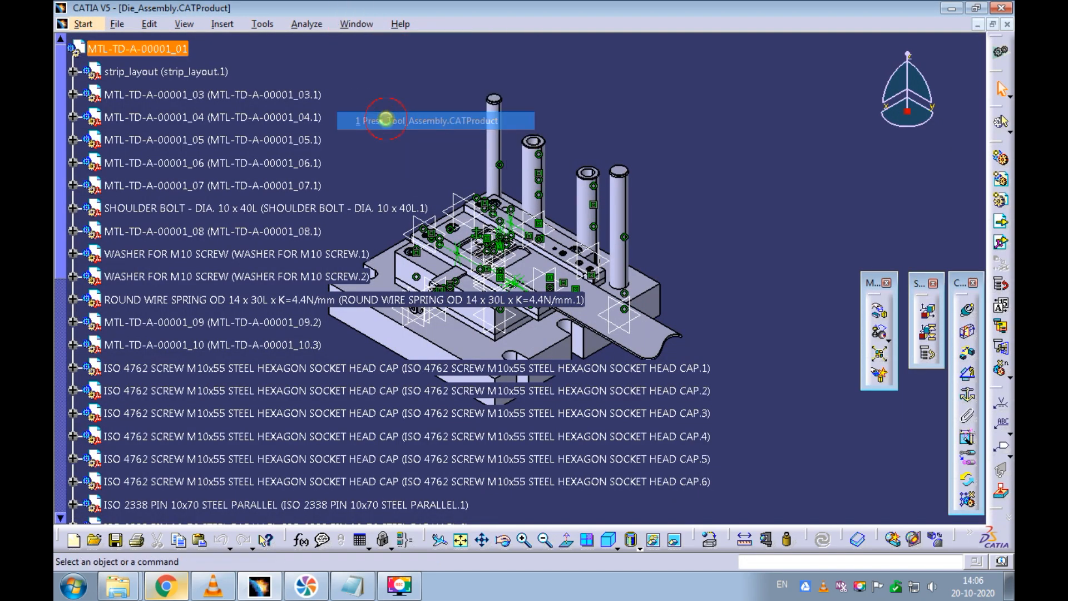
left_click(112, 94)
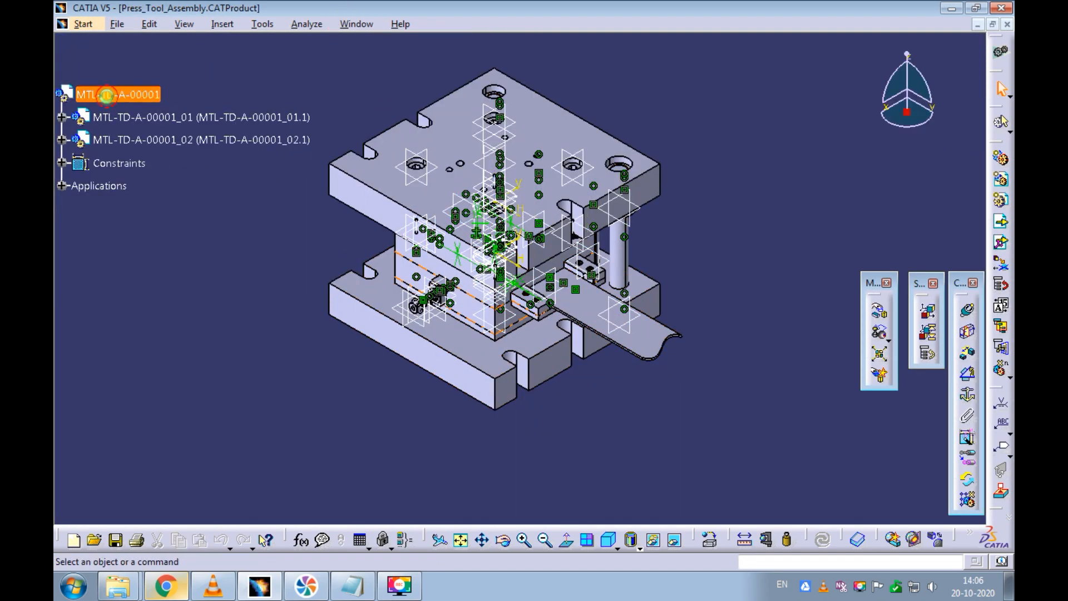
- Open the bill of material for the top-level product MTL-TD-A-00001 and bring the source and mass columns of its subassemblies into view
left_click(306, 24)
left_click(308, 42)
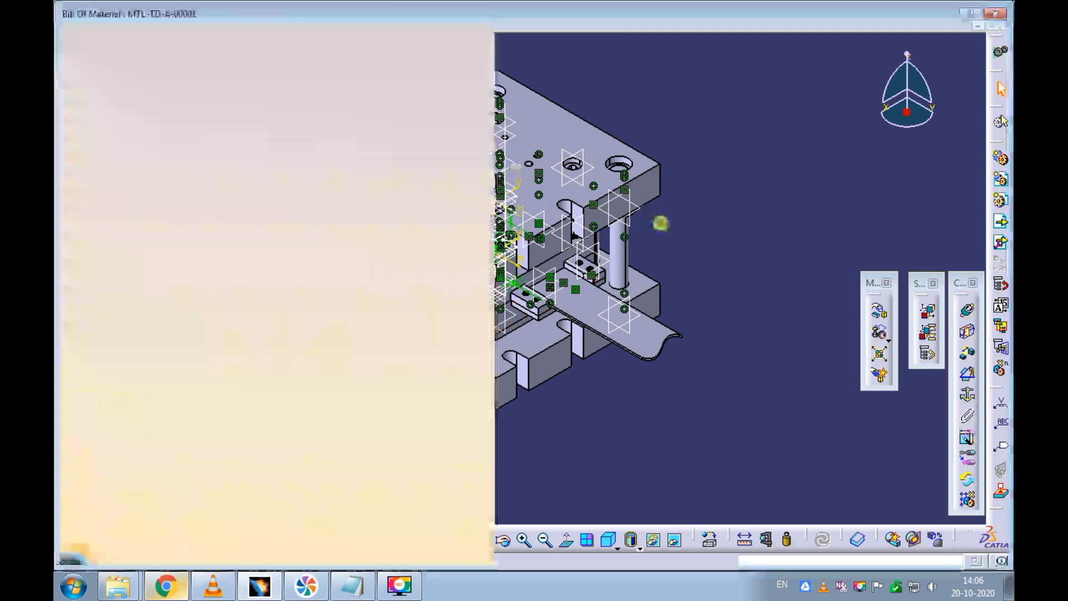
left_click(990, 251)
left_click_drag(780, 333, 971, 336)
left_click_drag(975, 248, 971, 220)
- Check the source and mass entries of the punch subassembly from the blanking punch down to the guide bushes, and close the bill of material
left_click(527, 231)
left_click(520, 245)
left_click(496, 273)
left_click(493, 283)
left_click(482, 305)
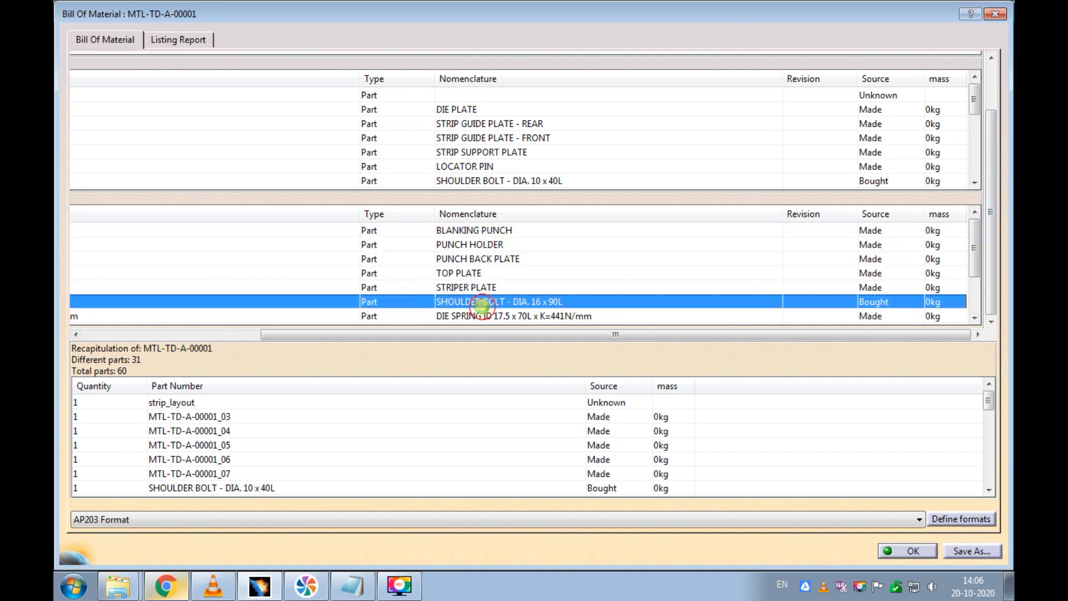
left_click(479, 318)
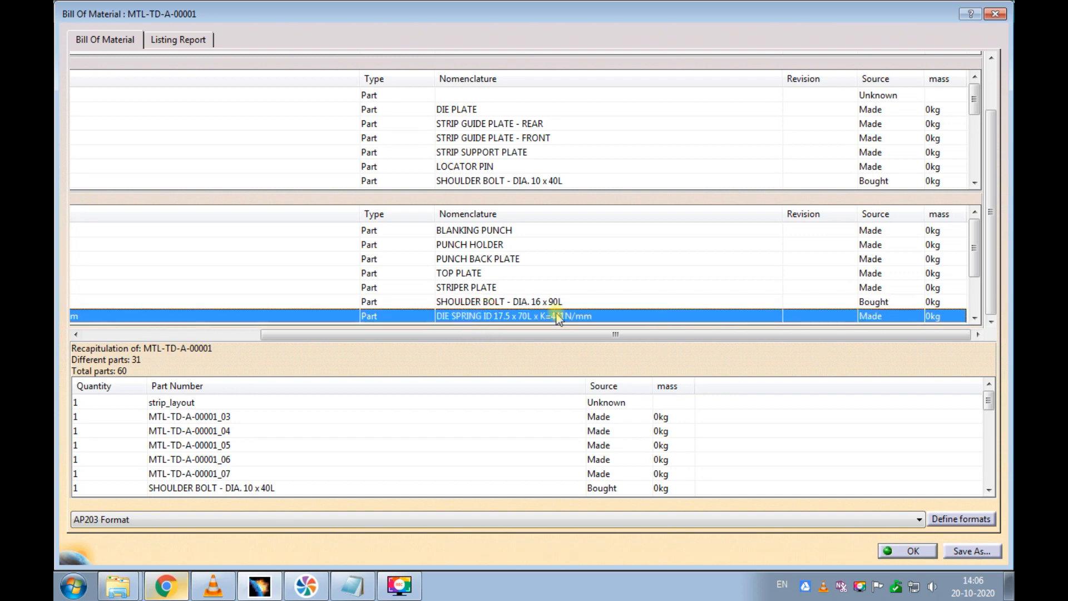
scroll(967, 272, "down", 2)
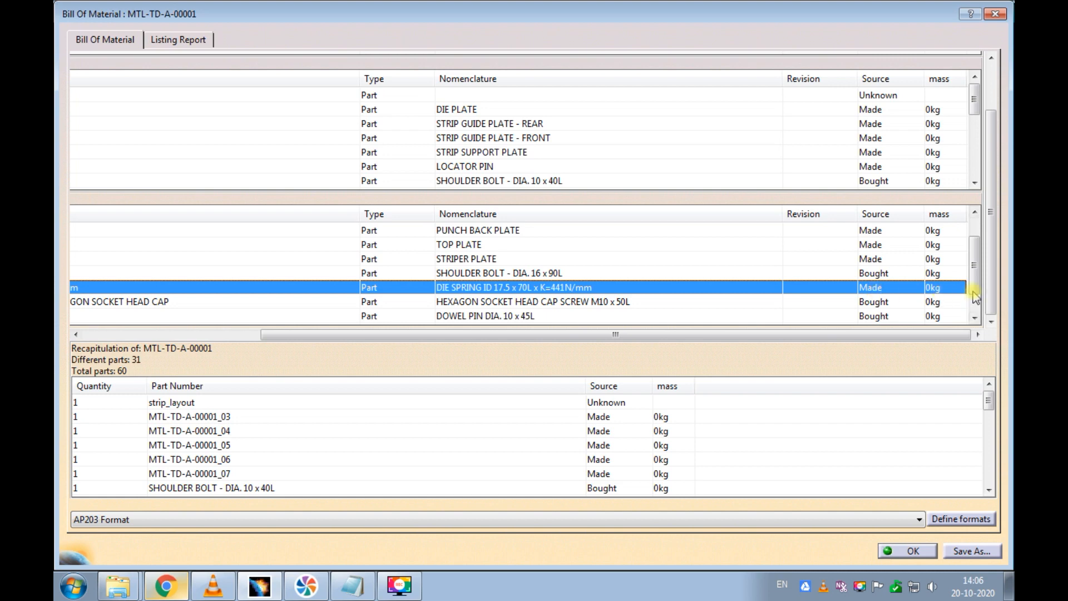
left_click_drag(978, 276, 978, 302)
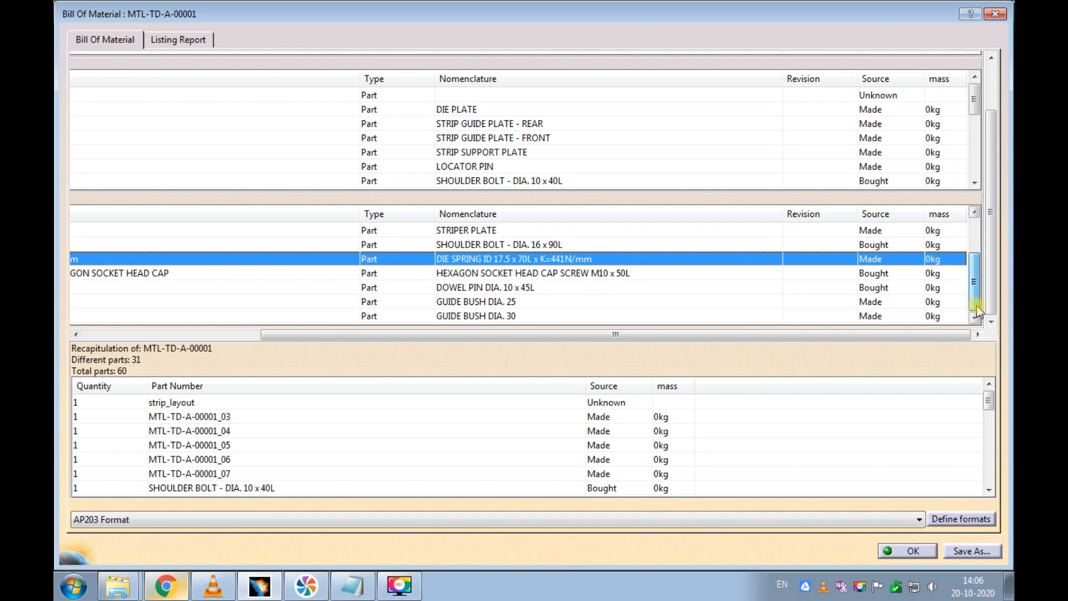
left_click(905, 549)
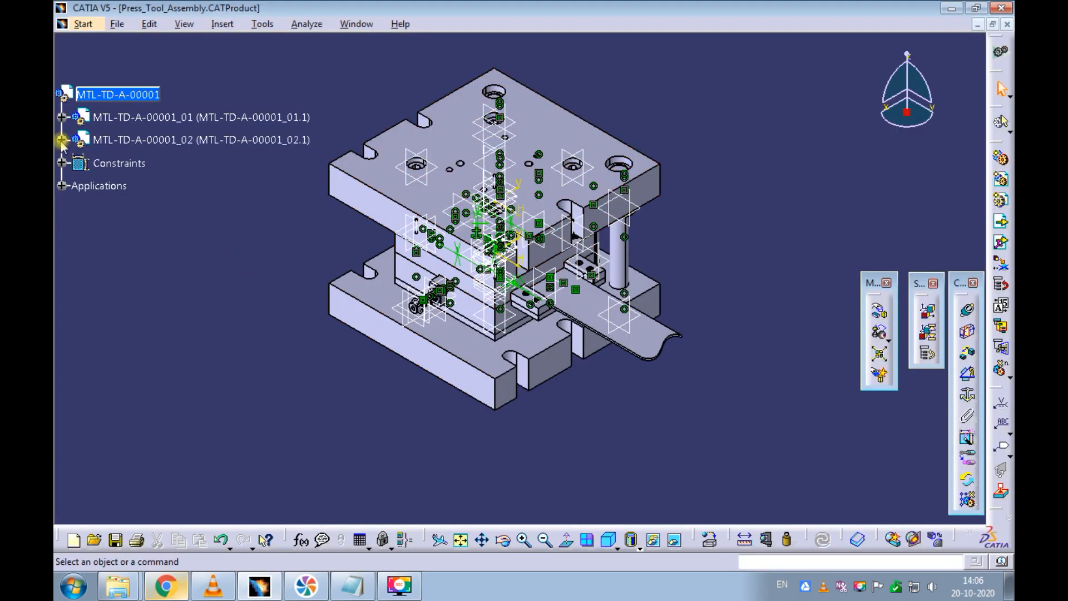
- In the Punch_Assembly.CATProduct window, set the source of the DIE SPRING ID 17.5 x 70L x K=441N/mm part to Bought
left_click(357, 24)
left_click(372, 155)
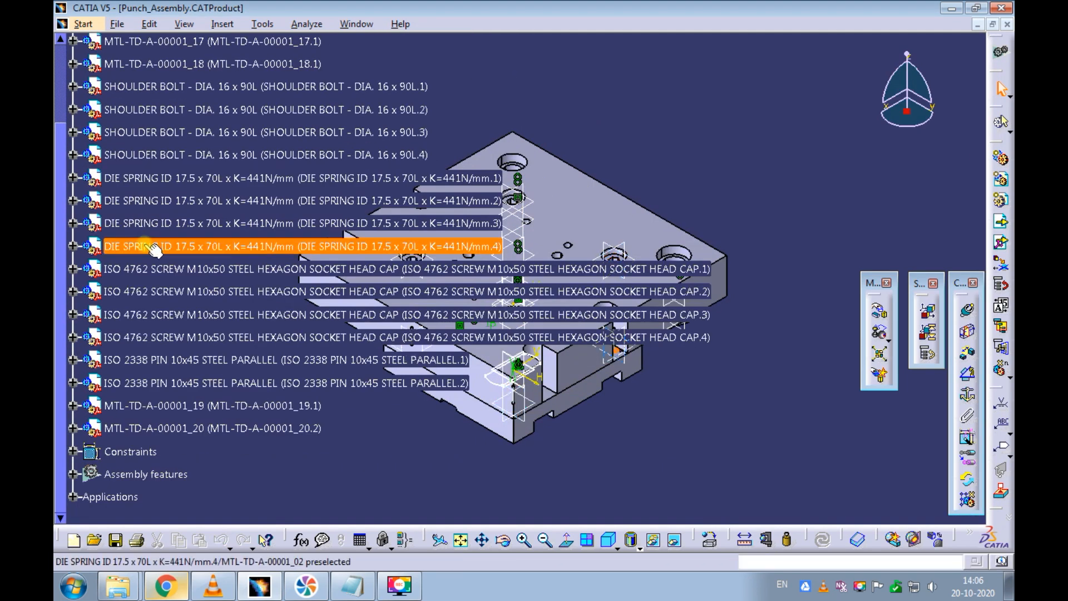
right_click(145, 245)
left_click(211, 307)
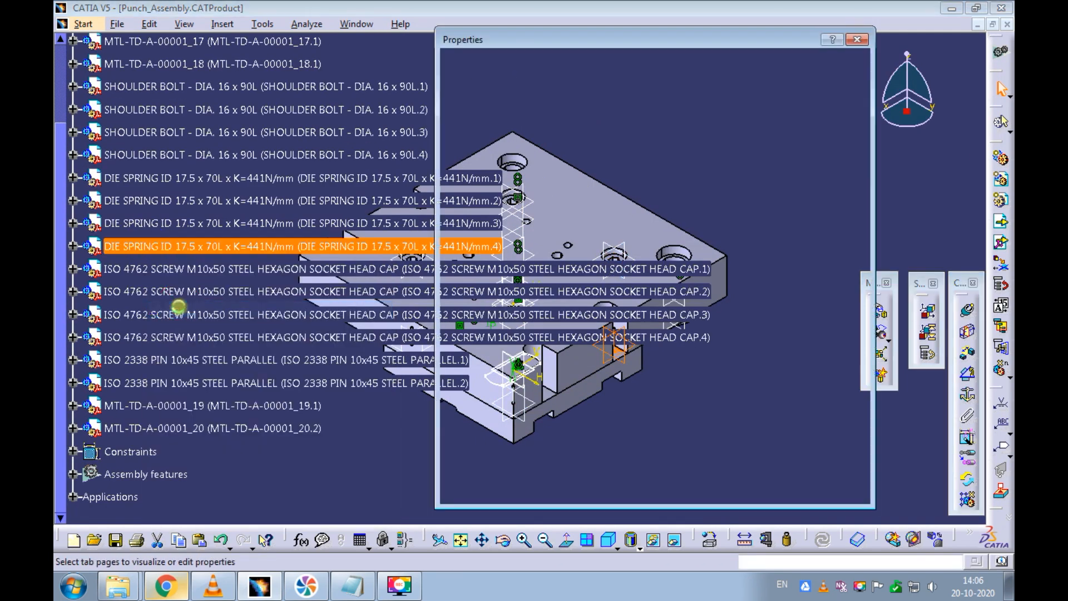
left_click(556, 338)
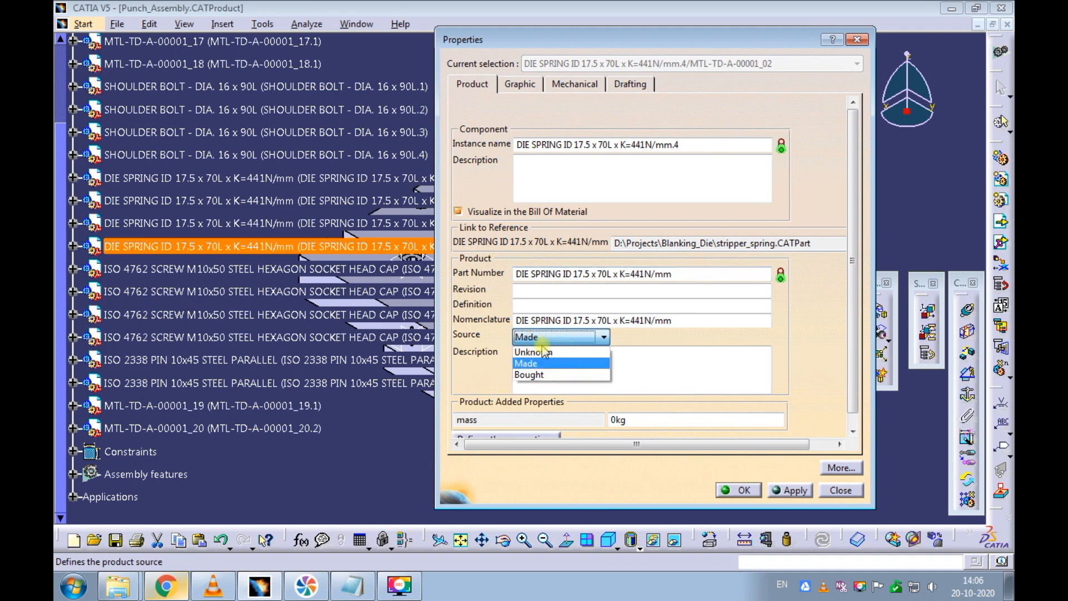
left_click(556, 374)
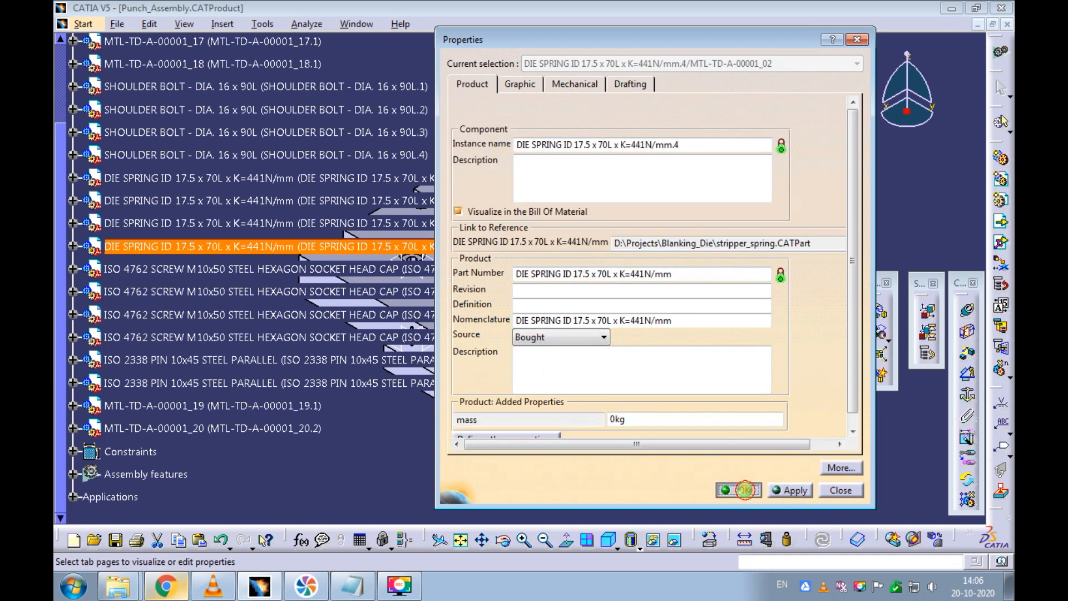
left_click(738, 490)
left_click(567, 479)
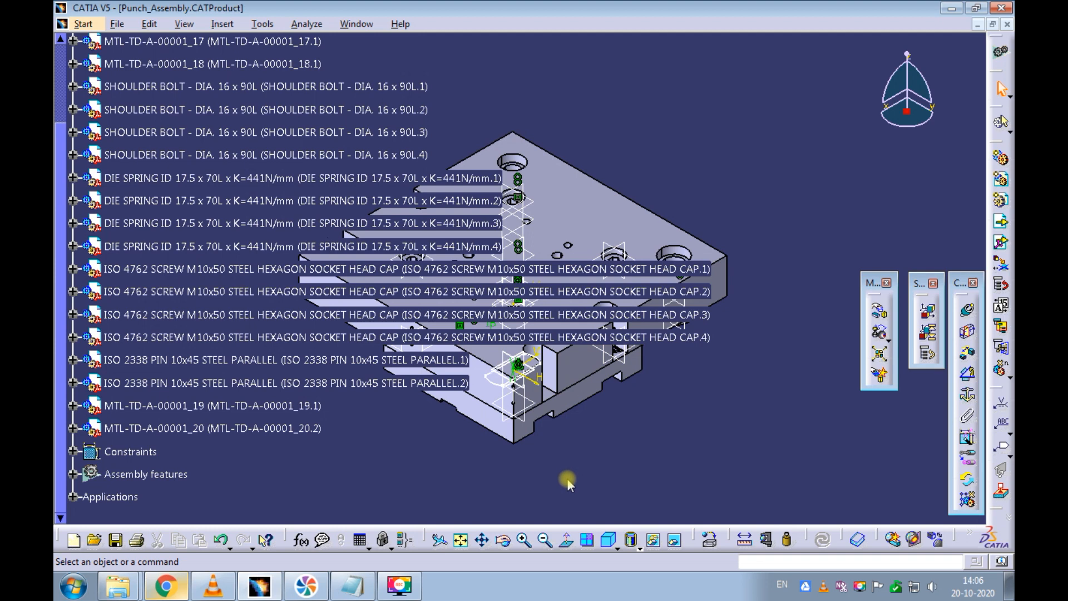
- Save all modified documents, accepting the save confirmation
left_click(116, 24)
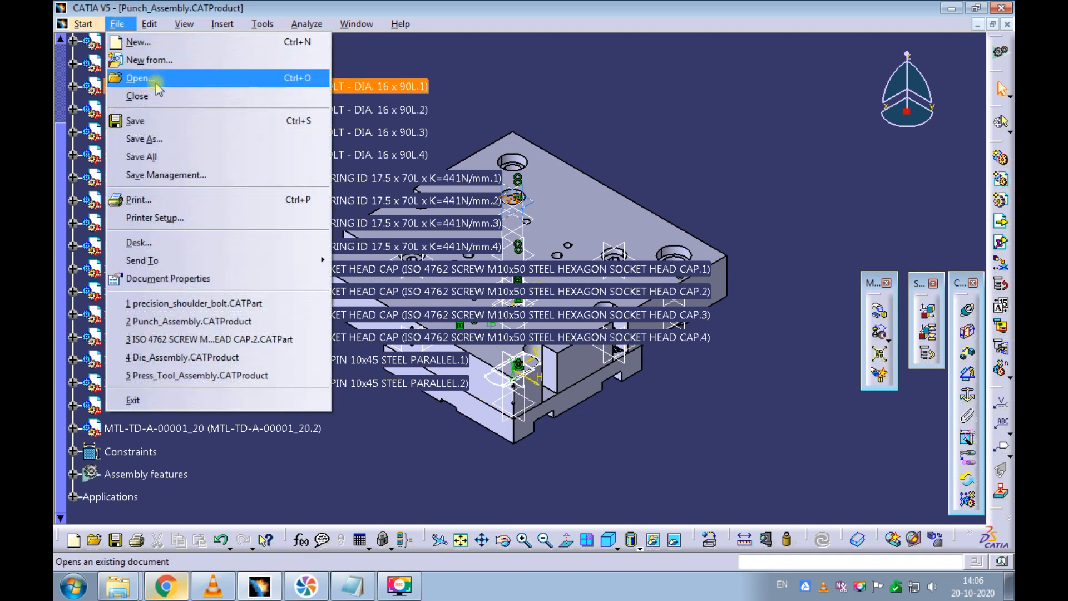
left_click(143, 157)
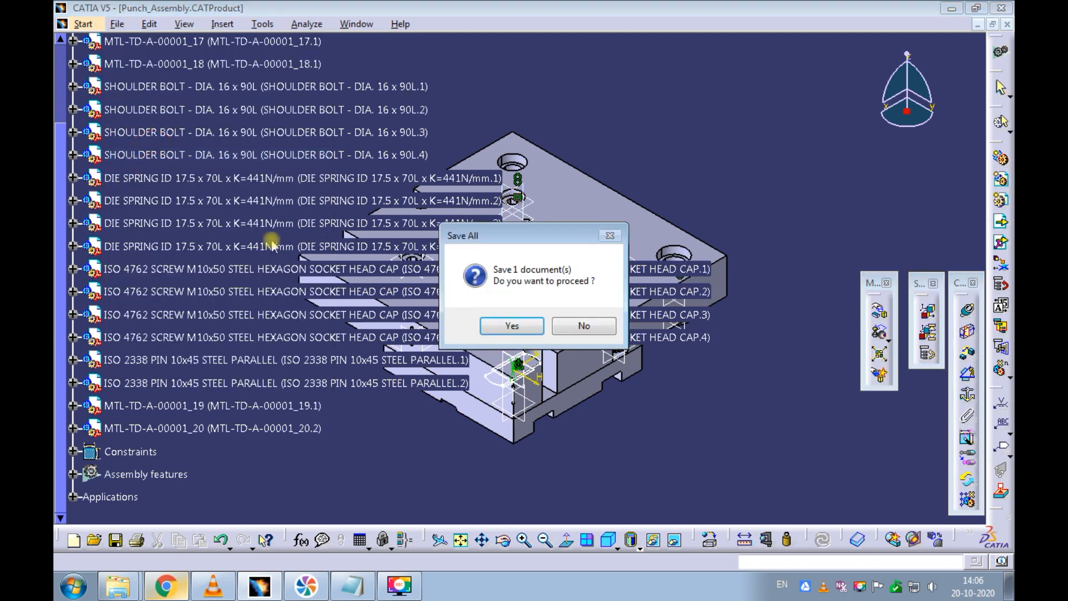
left_click(488, 322)
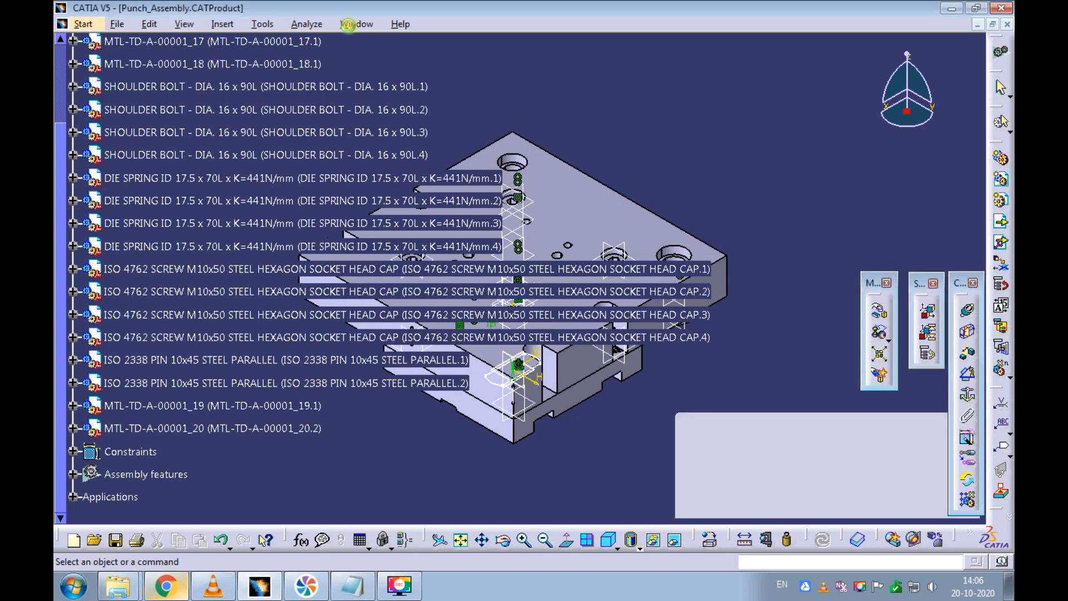
- Open the bill of material for the punch assembly product MTL-TD-A-00001_02, check its source and mass columns, and close it
left_click(63, 55)
left_click(137, 49)
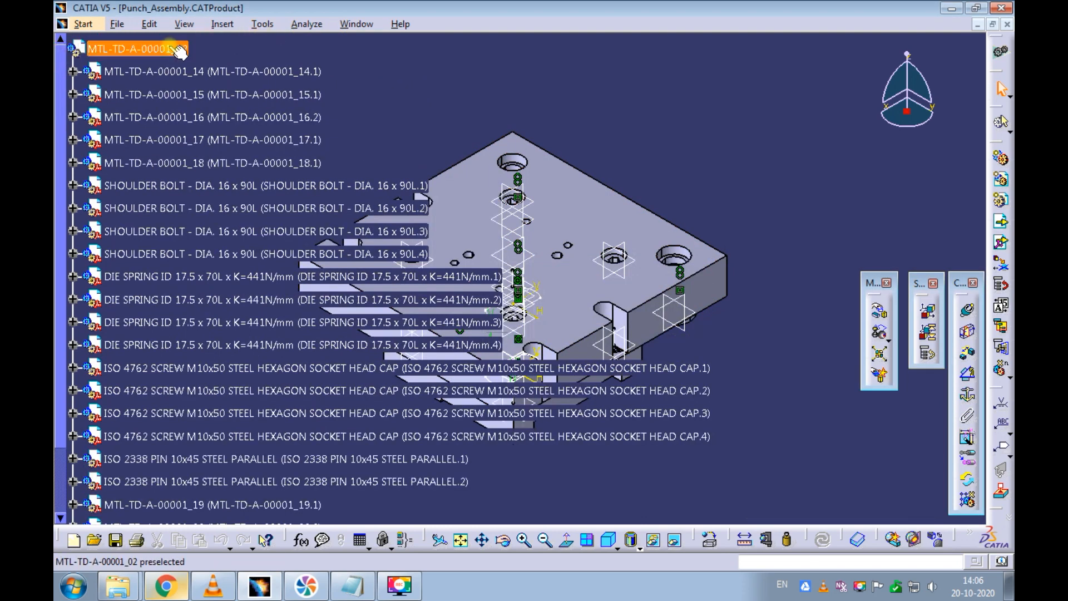
left_click(307, 24)
left_click(323, 42)
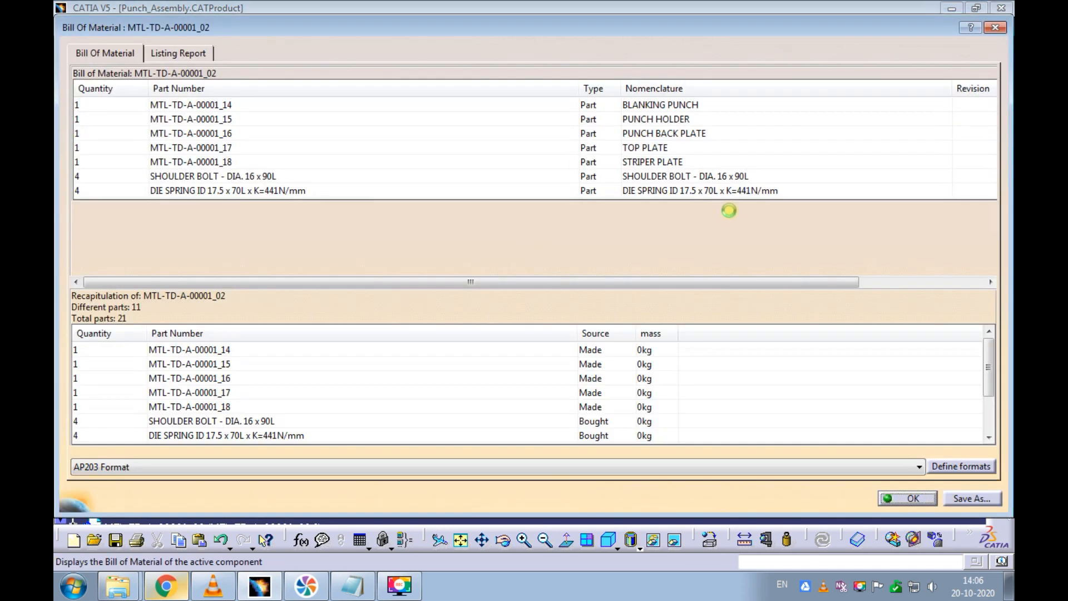
left_click_drag(748, 276, 946, 282)
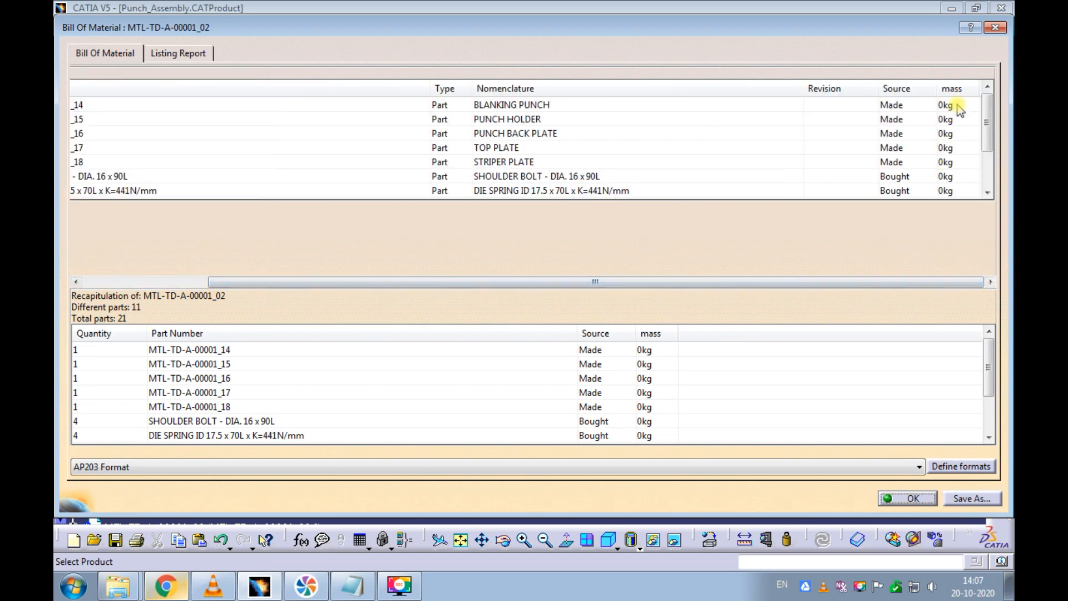
left_click(956, 104)
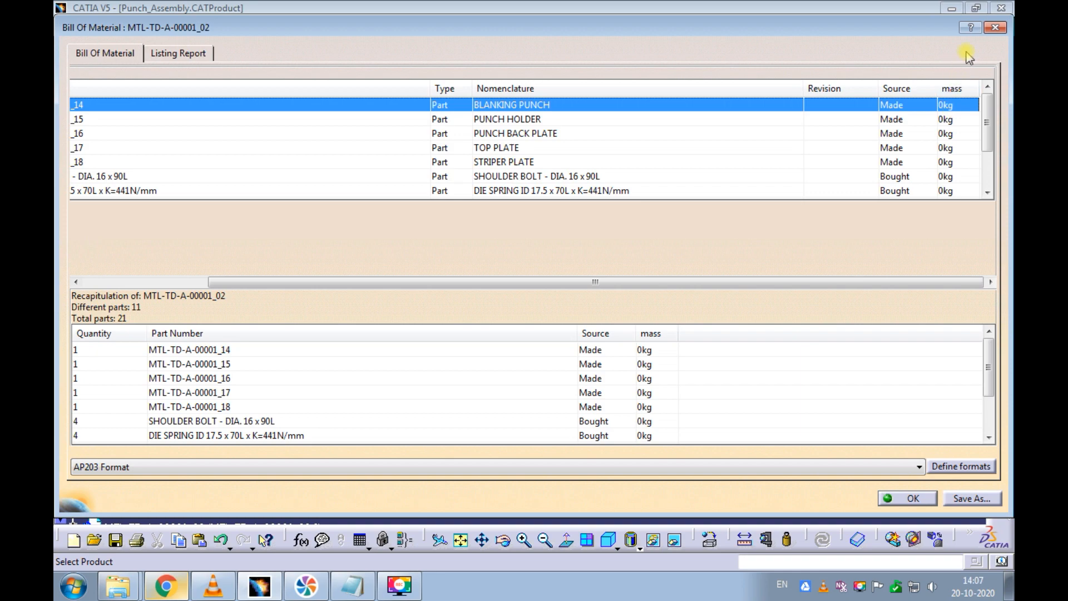
left_click(994, 27)
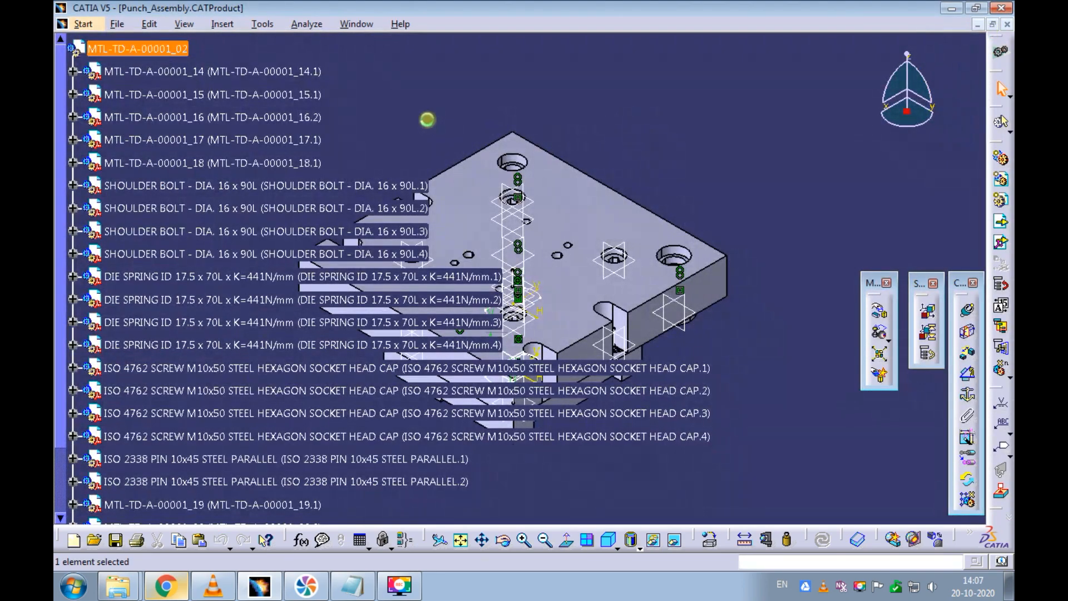
- Open the blanking punch part MTL-TD-A-00001_14 from the punch assembly in its own window
right_click(220, 75)
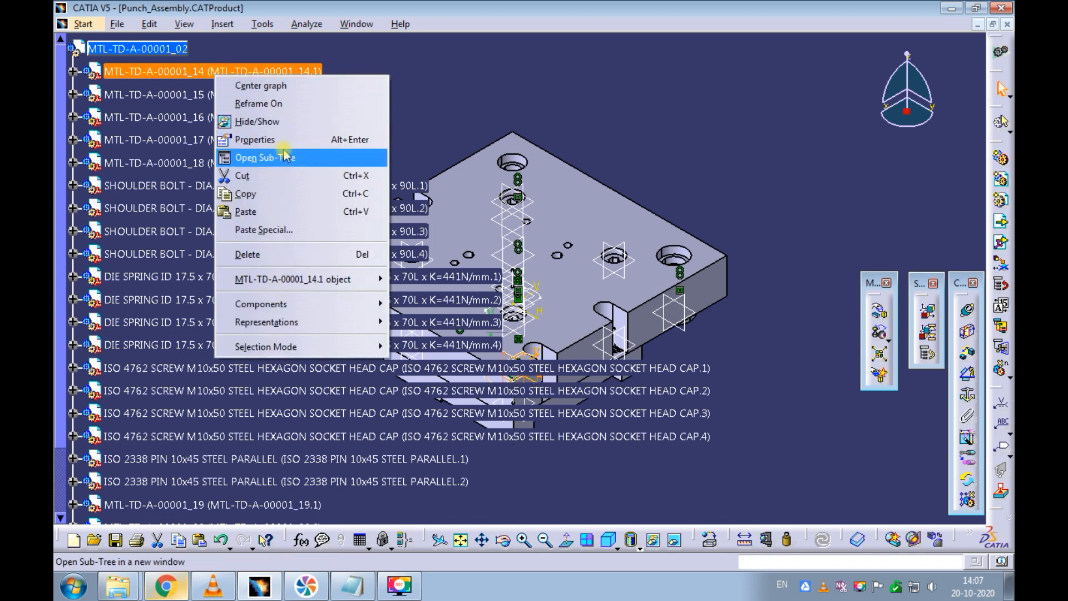
mouse_move(382, 279)
left_click(411, 296)
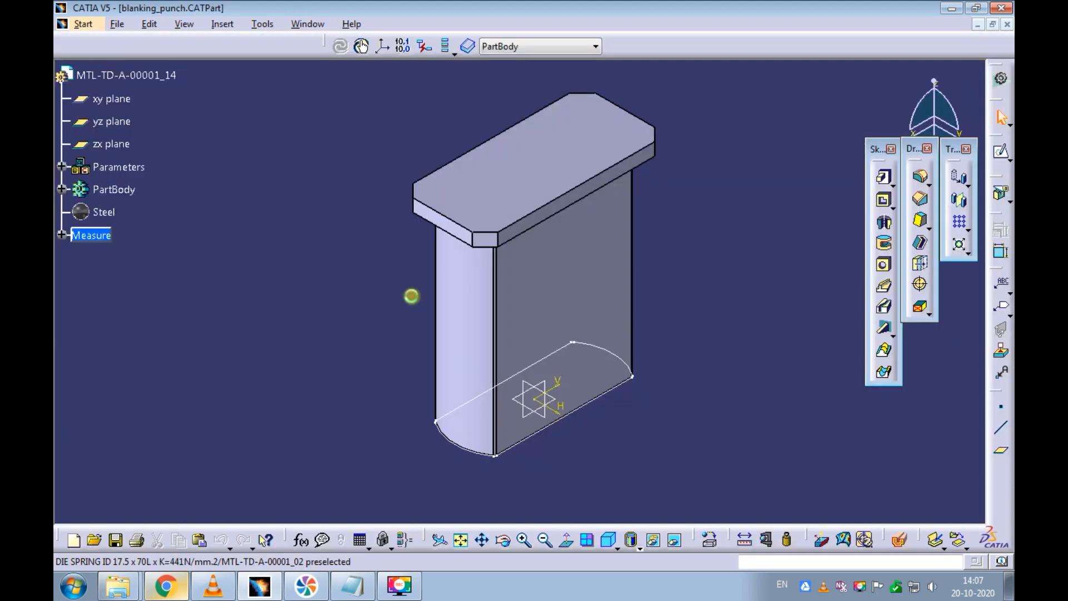
left_click(305, 245)
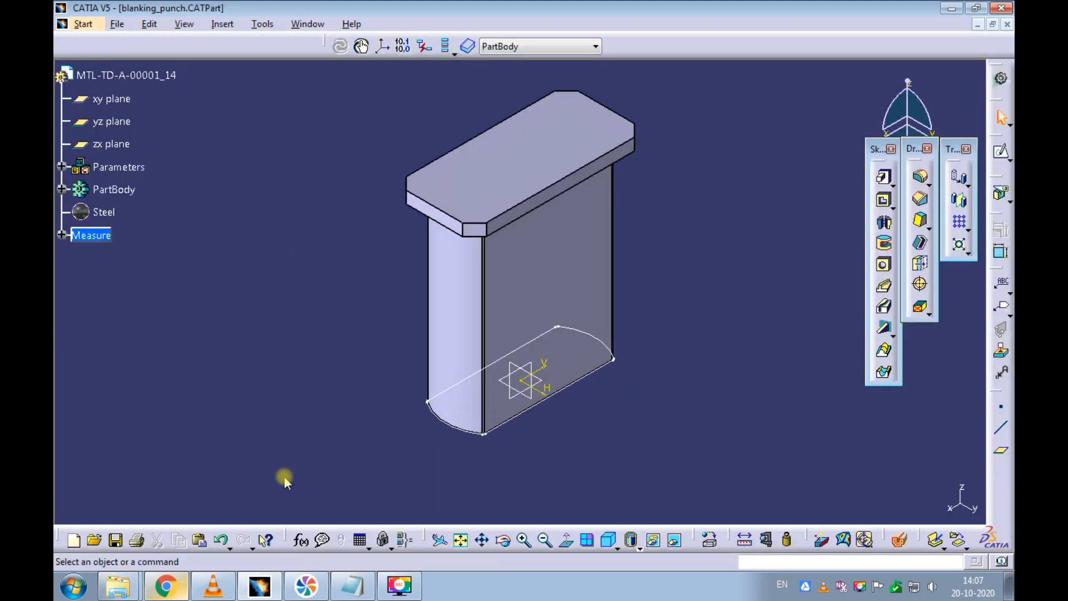
- Filter the blanking punch's formula parameters by "mass", inspect the mass parameters of both inertia measurements, and cancel the formula editor
left_click(299, 538)
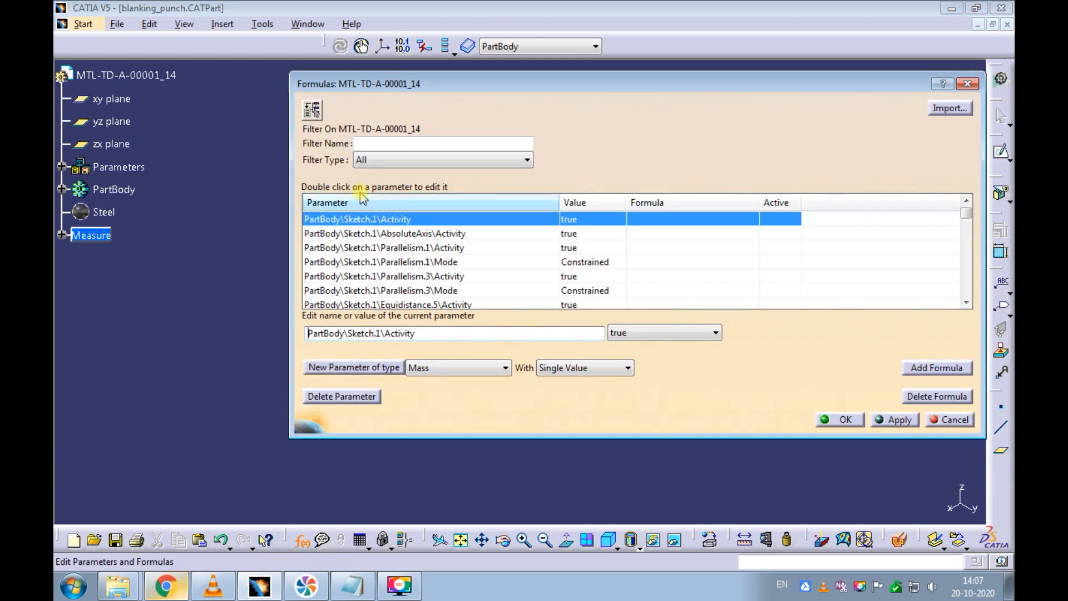
left_click(368, 145)
type("mass")
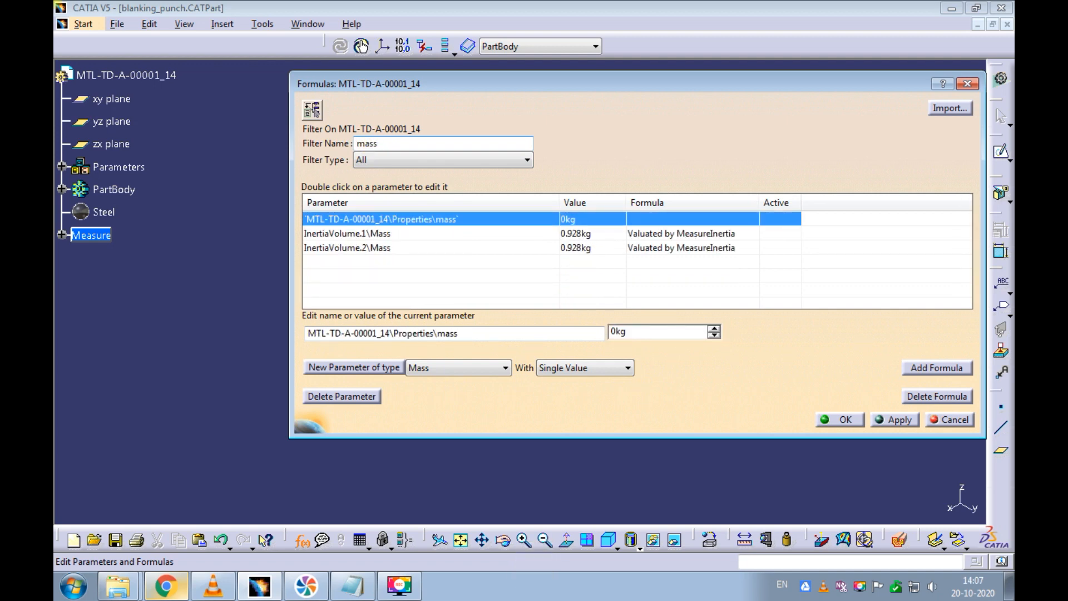
left_click(373, 233)
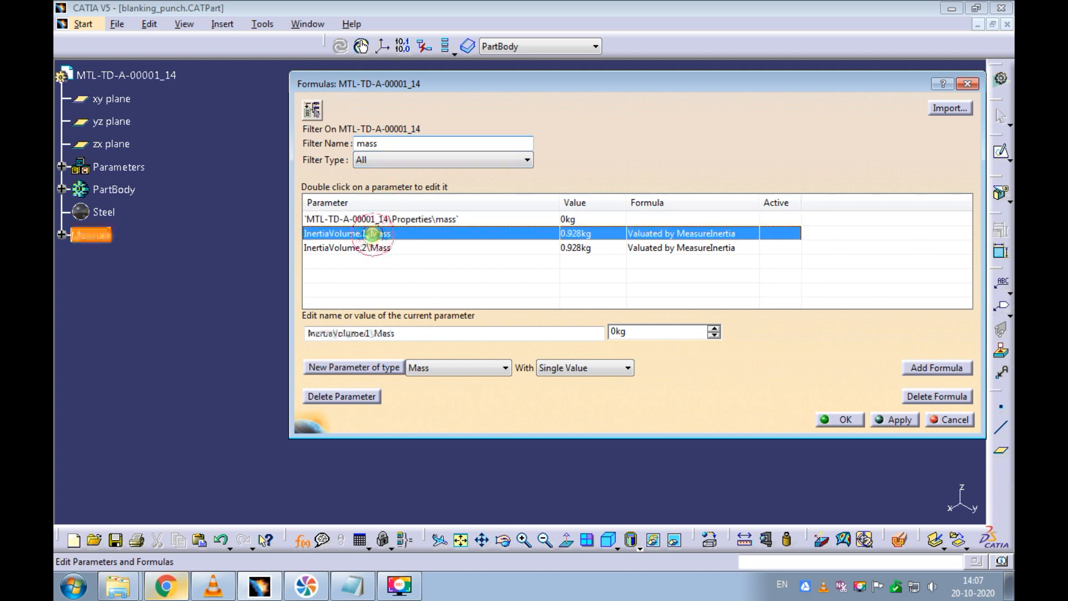
left_click(61, 236)
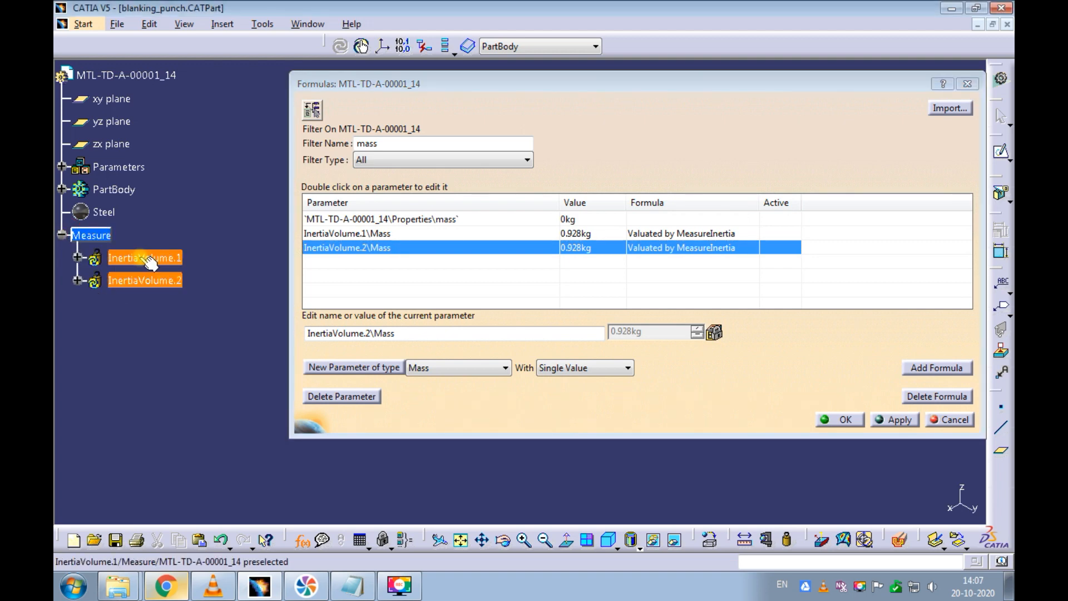
right_click(150, 284)
left_click(83, 292)
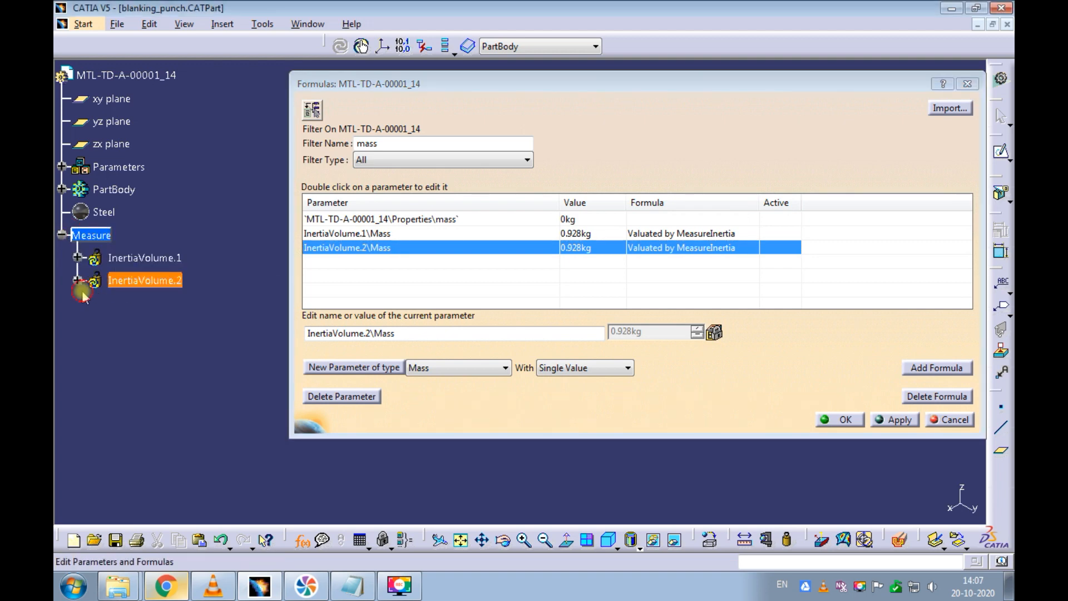
left_click(940, 422)
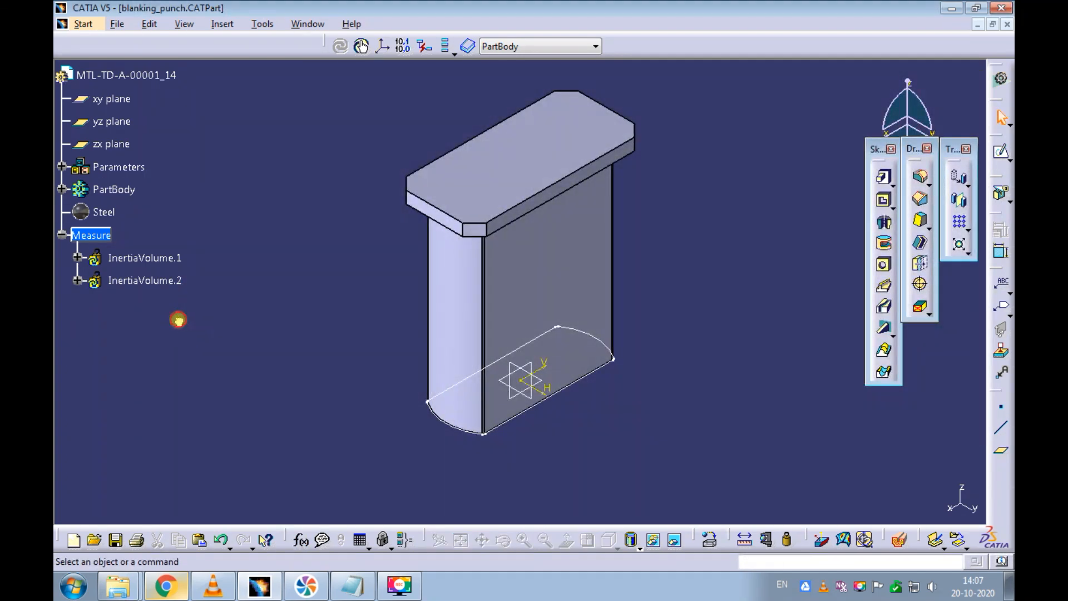
- Delete the duplicate measurement InertiaVolume.2 from the blanking punch and locally update InertiaVolume.1
right_click(157, 286)
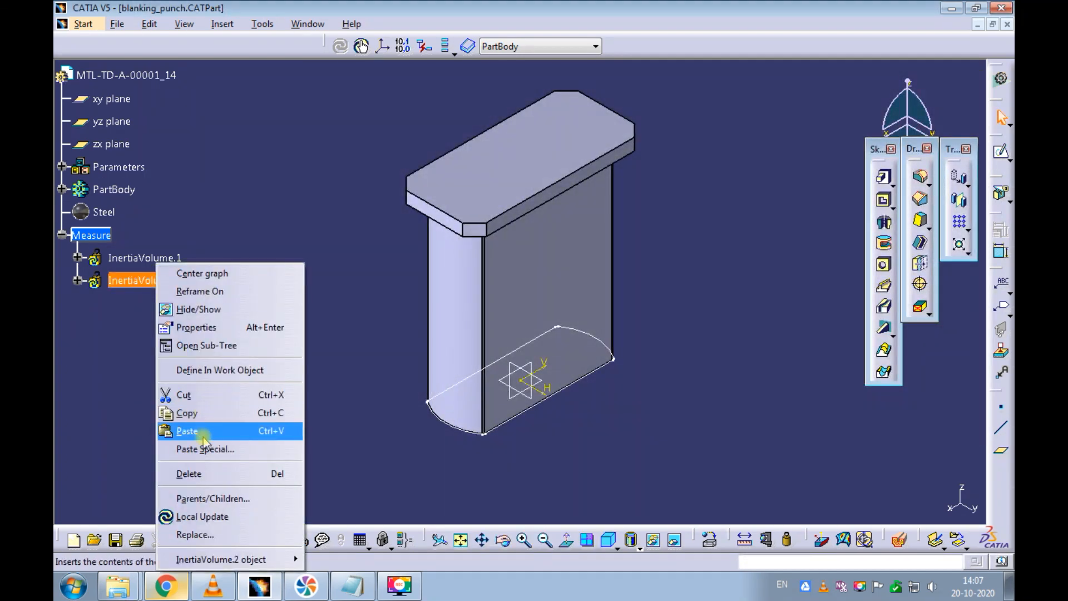
left_click(190, 474)
left_click(884, 498)
right_click(139, 263)
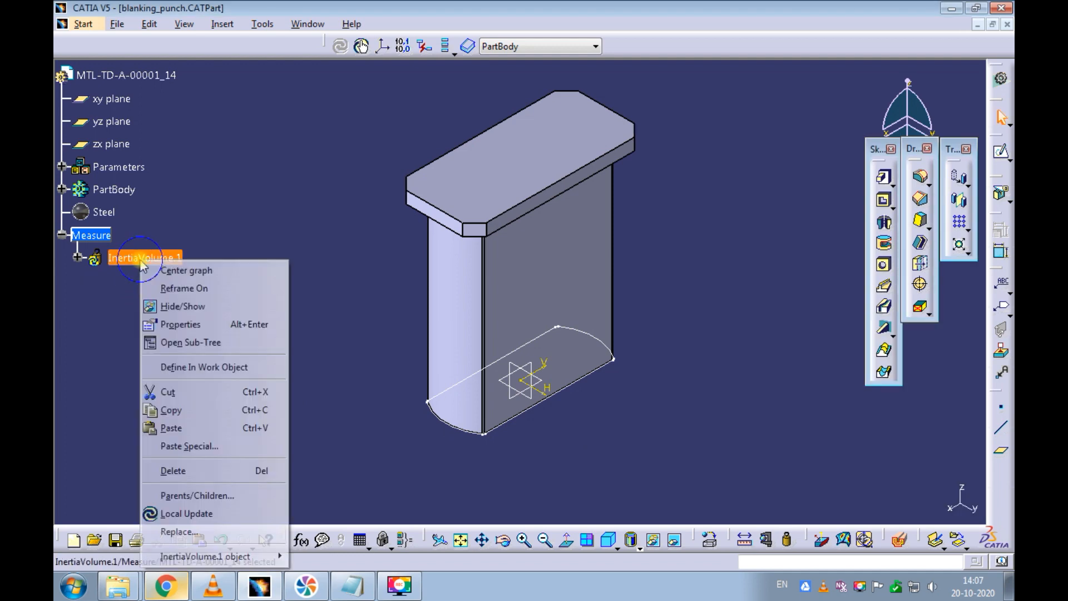
left_click(211, 510)
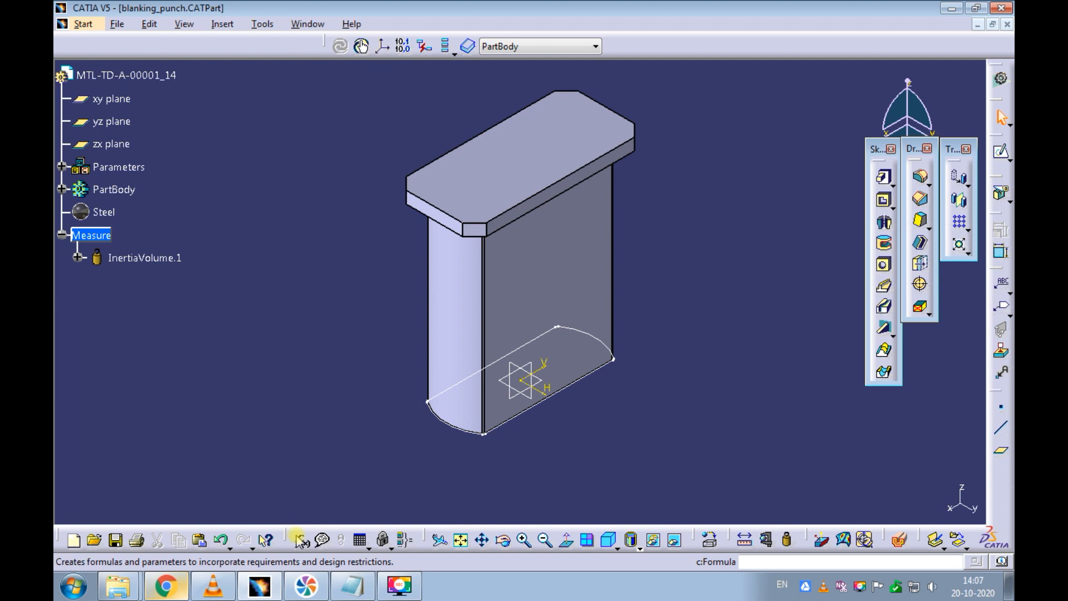
- Filter the blanking punch's parameters by "mass" and add a formula setting MTL-TD-A-00001_14\Properties\mass equal to InertiaVolume.1\Mass
left_click(301, 540)
left_click(377, 143)
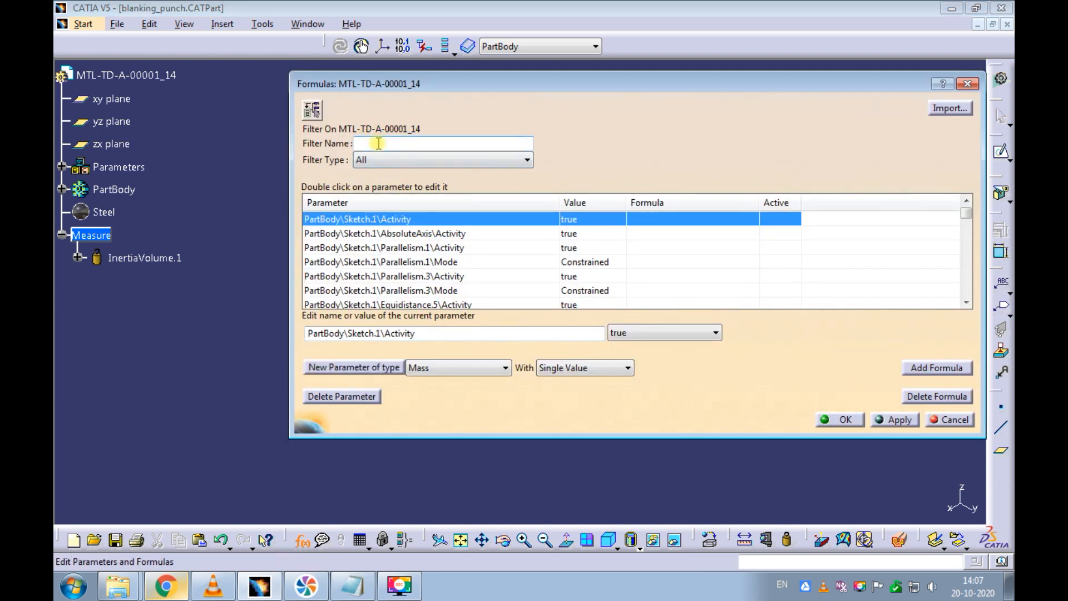
type("mass")
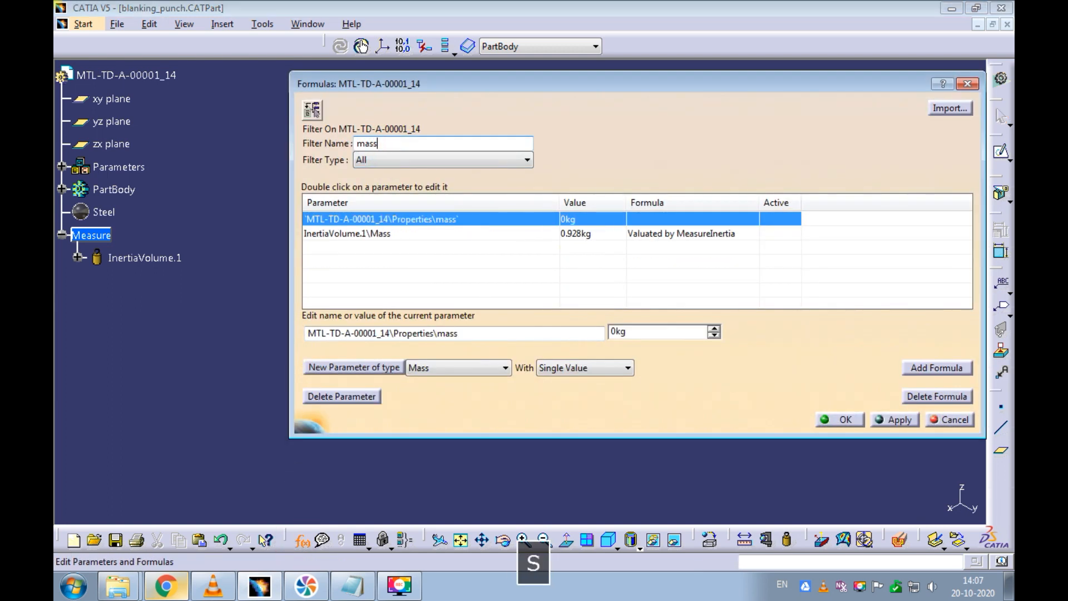
left_click(406, 233)
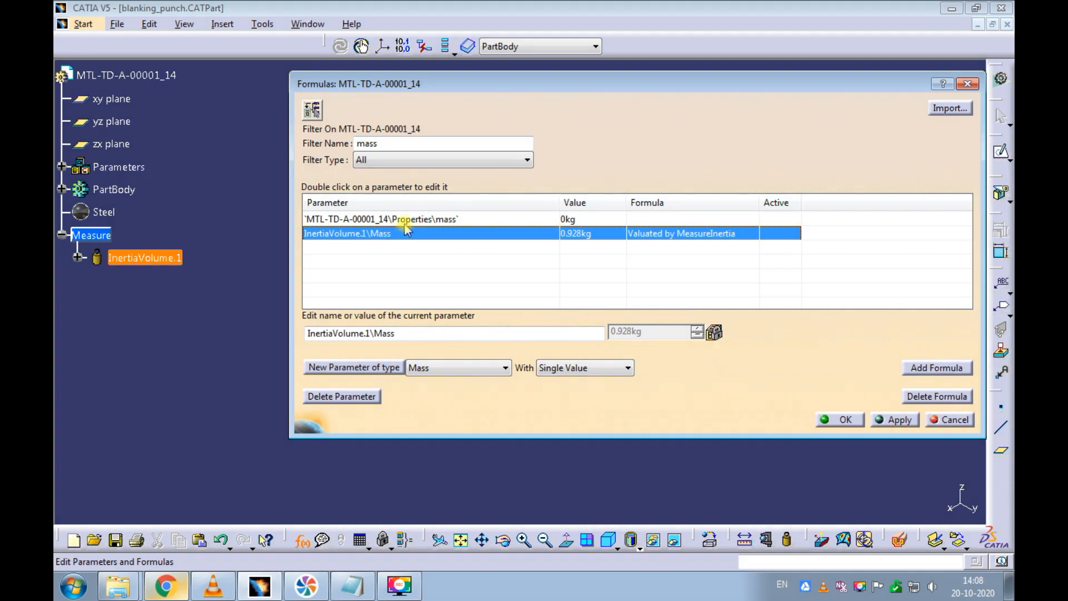
left_click(407, 220)
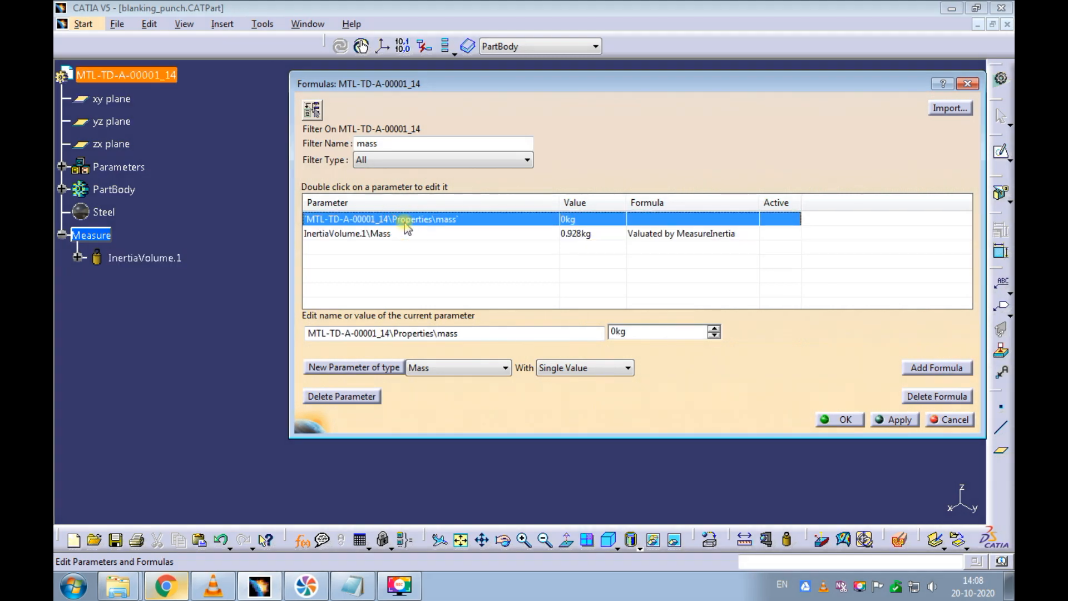
left_click(913, 366)
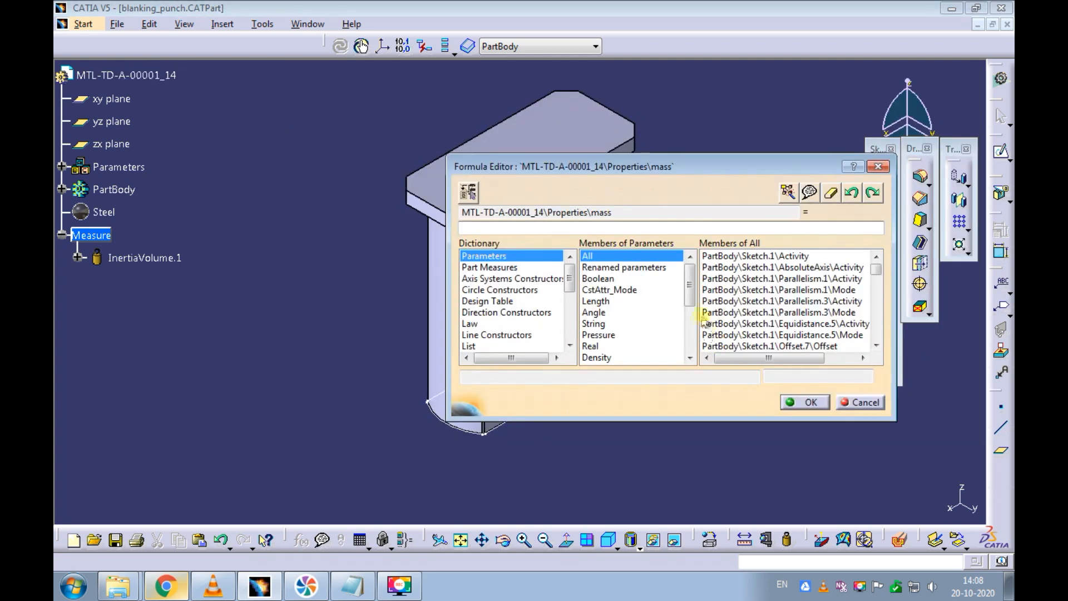
left_click_drag(693, 299, 690, 319)
left_click(612, 336)
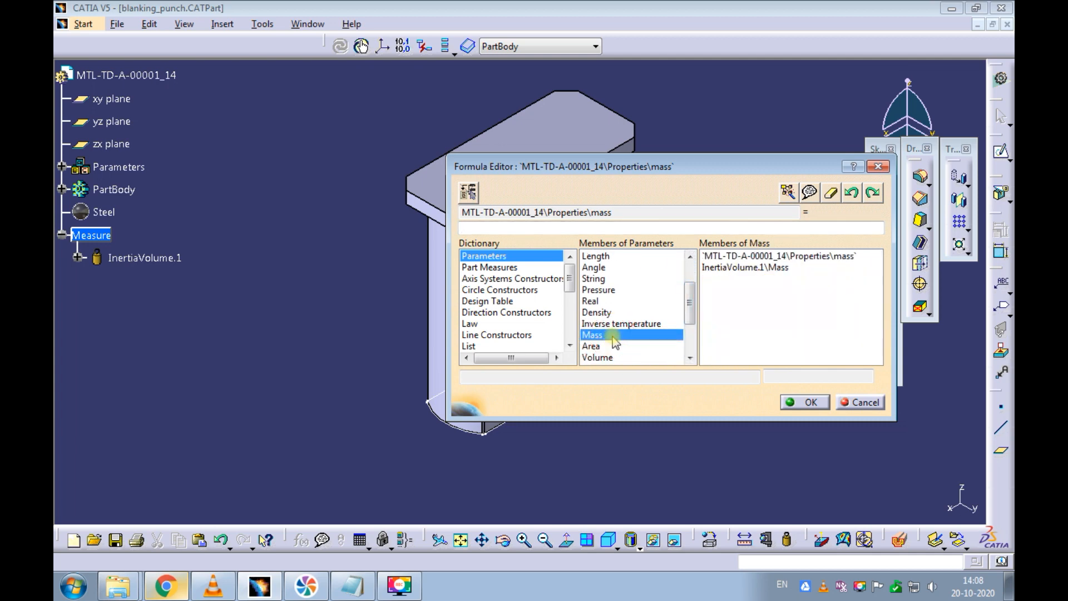
left_click(743, 269)
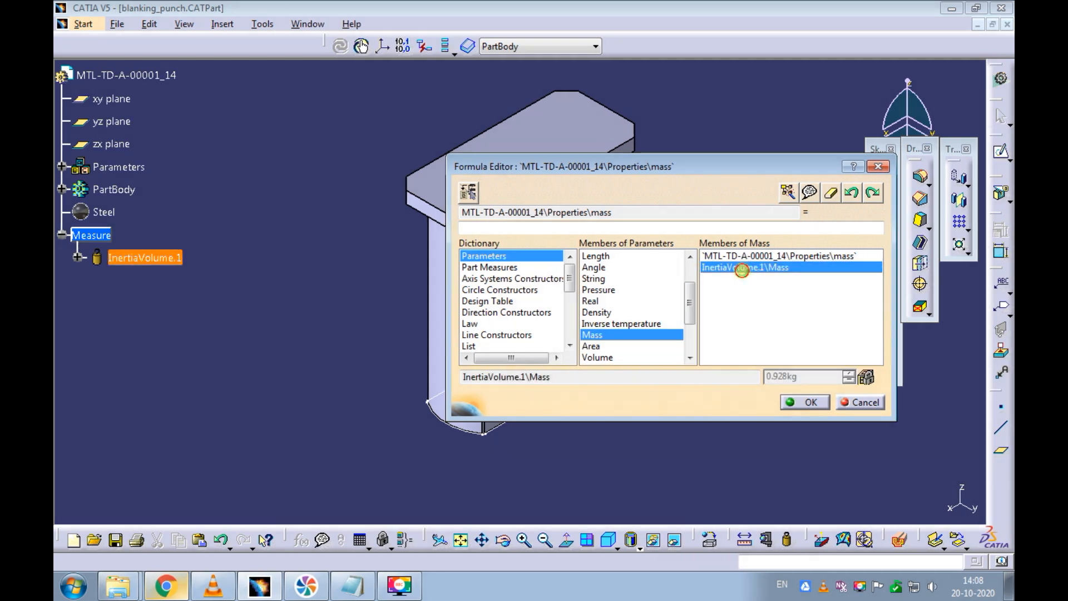
double_click(741, 269)
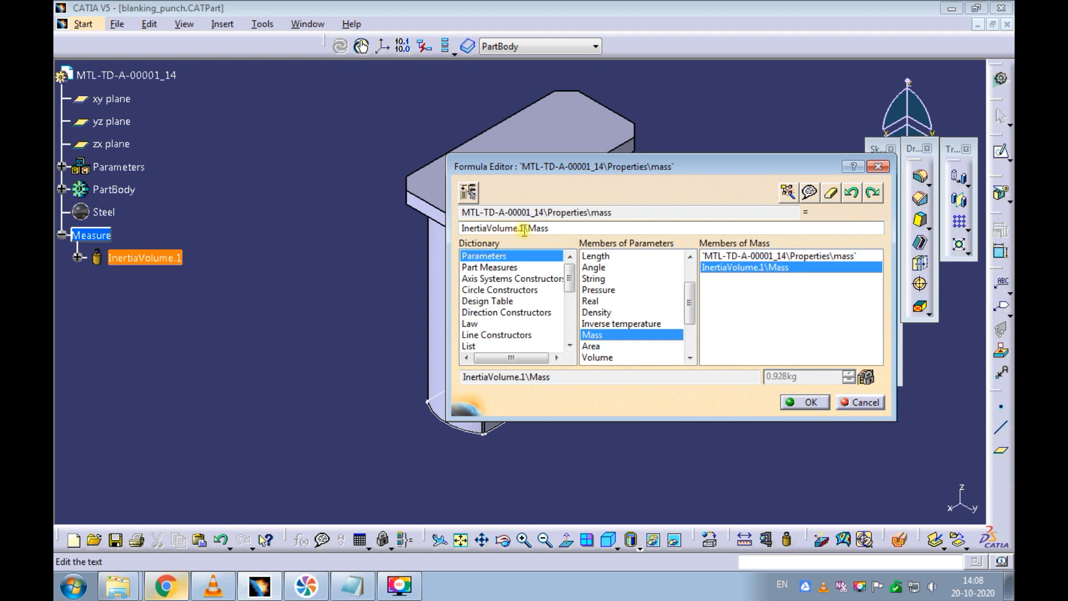
left_click(805, 401)
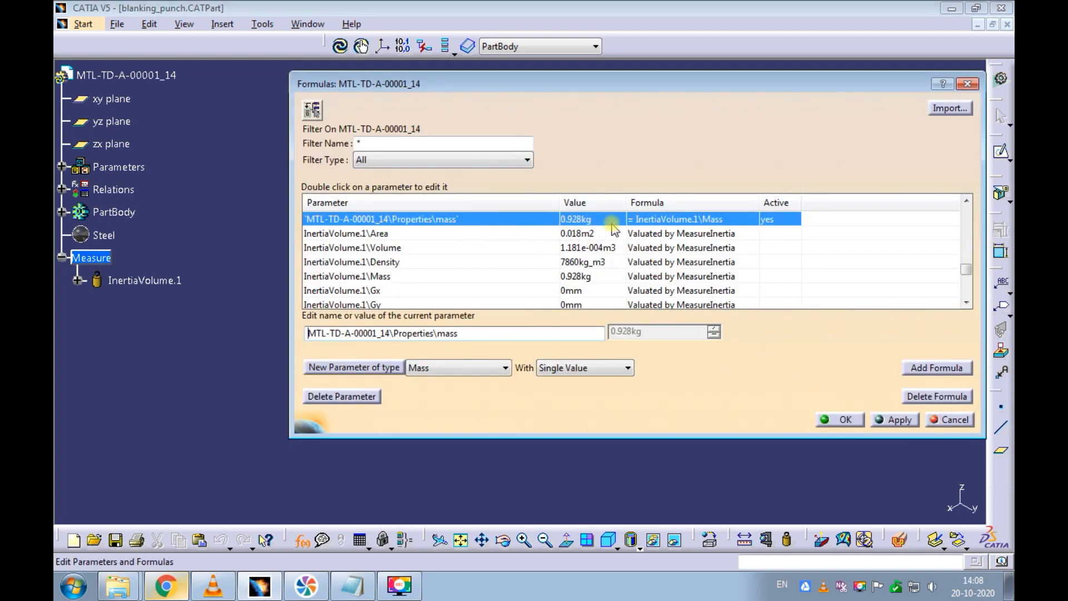
- Recheck the blanking punch's parameters filtered by "mass", apply the formula changes, then save and close the part
double_click(529, 143)
type("mass")
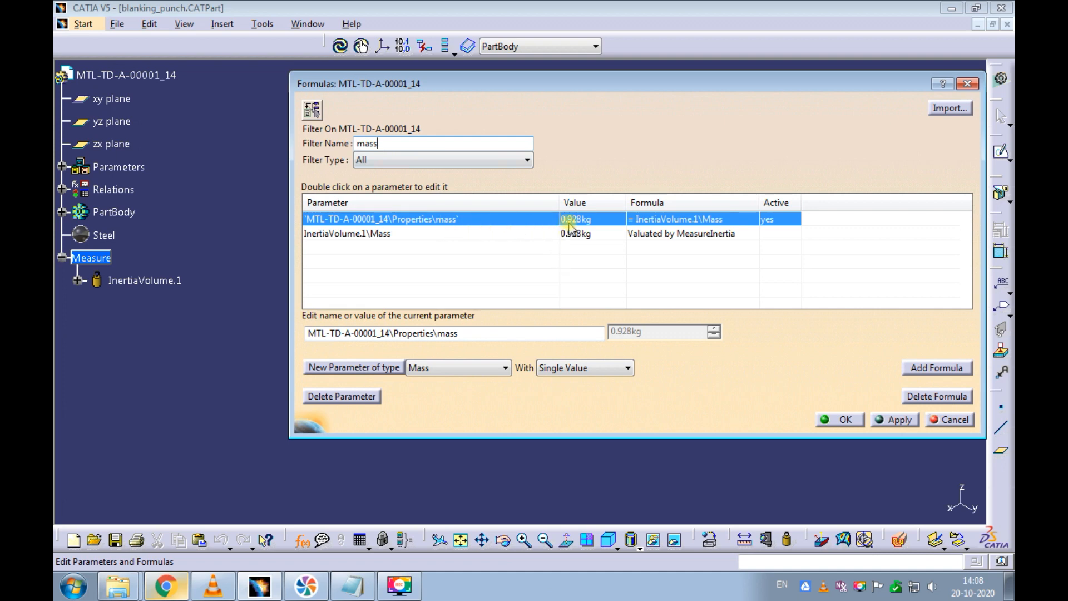
left_click(440, 233)
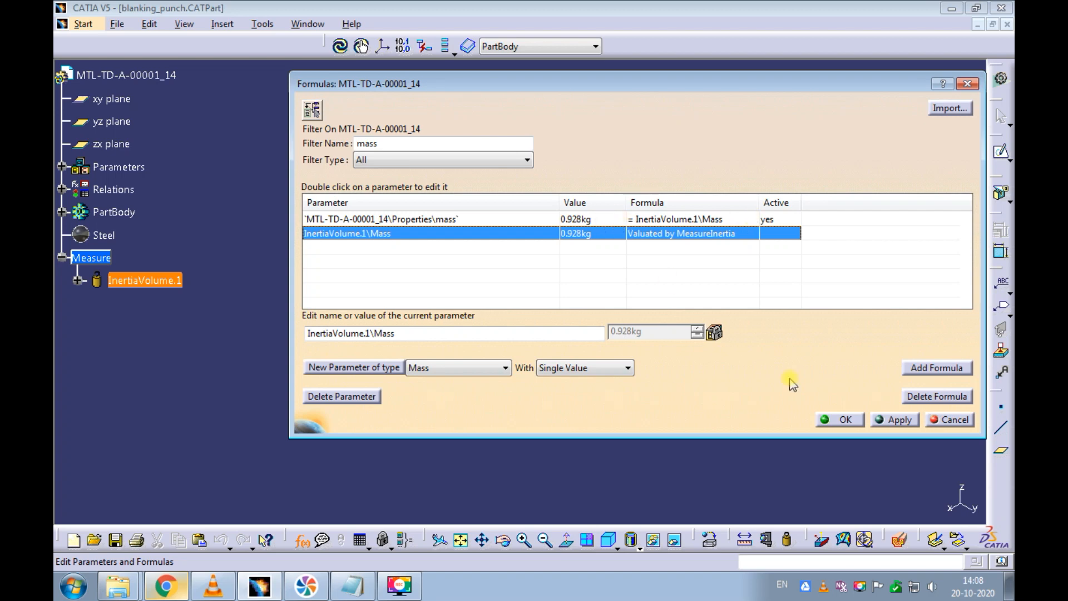
left_click(890, 421)
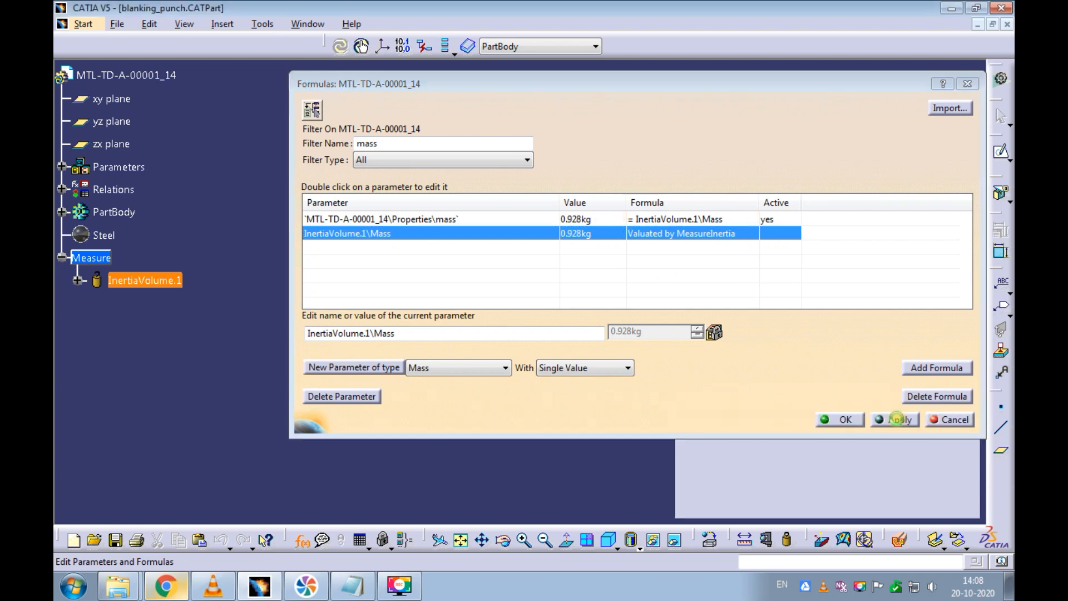
left_click(846, 420)
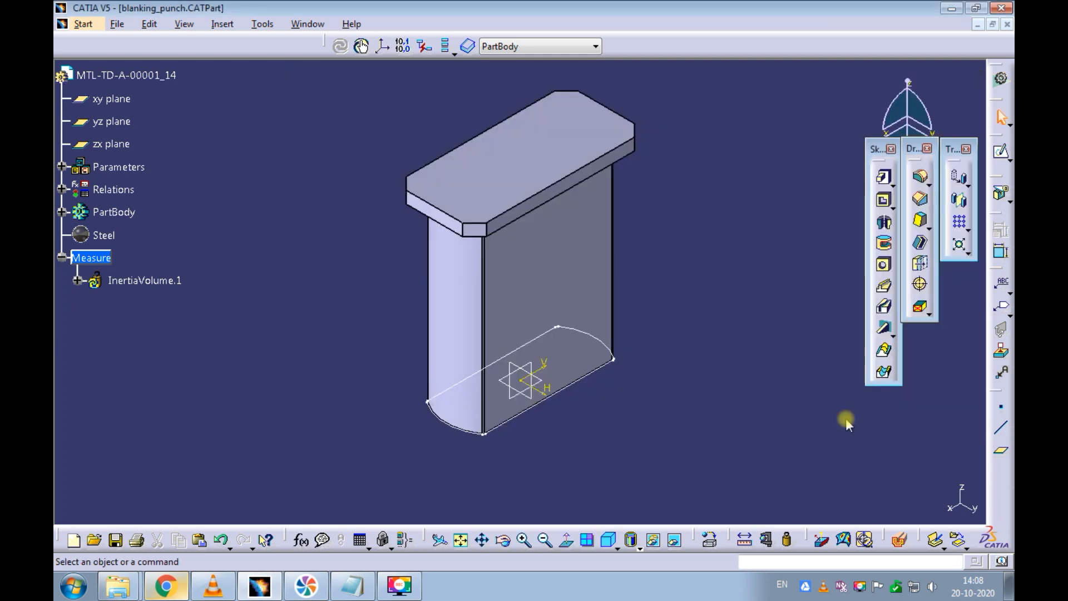
key("ctrl+s")
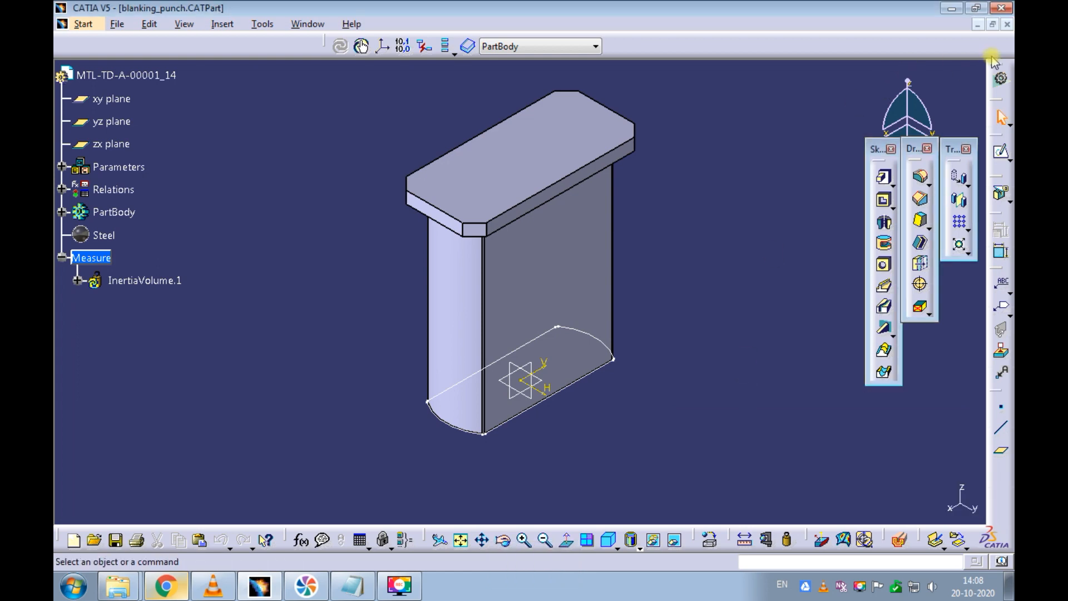
left_click(1007, 24)
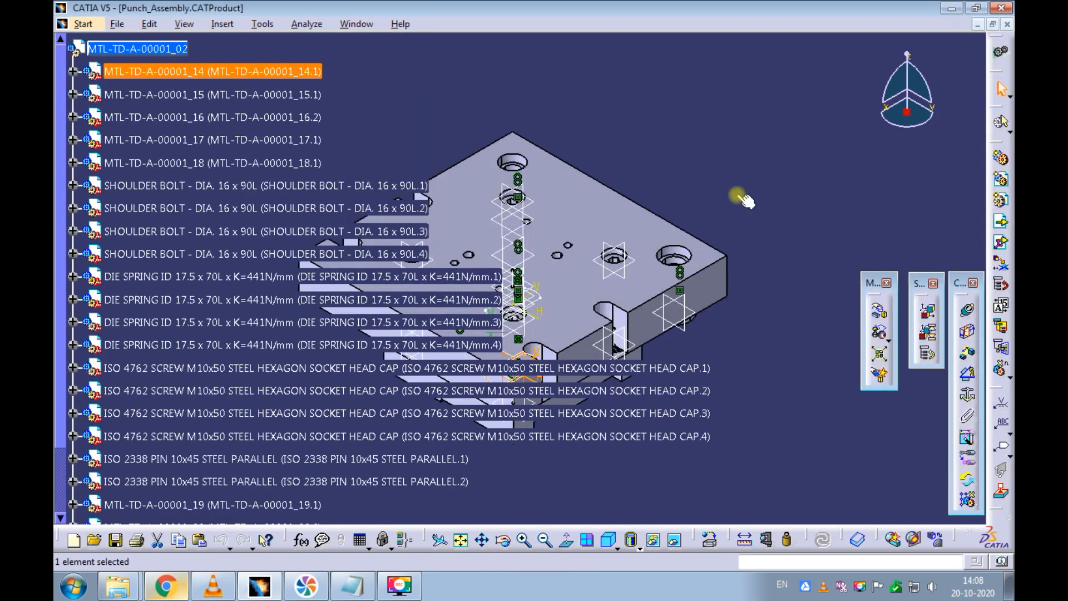
- Open the punch holder part MTL-TD-A-00001_15 in its own window and locally update its InertiaVolume.1 measurement
right_click(280, 98)
mouse_move(361, 302)
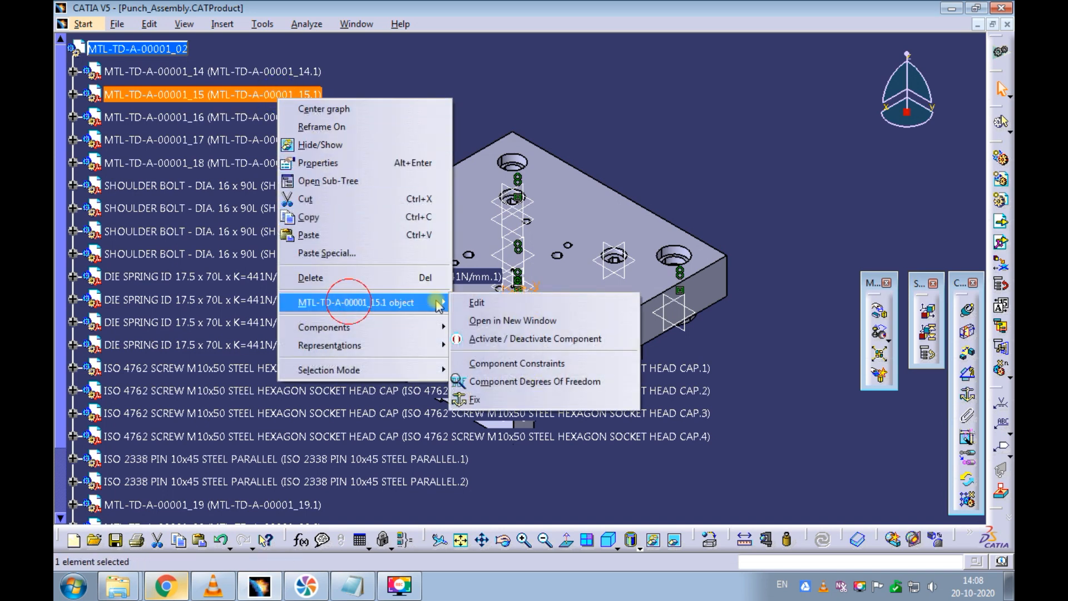
left_click(481, 315)
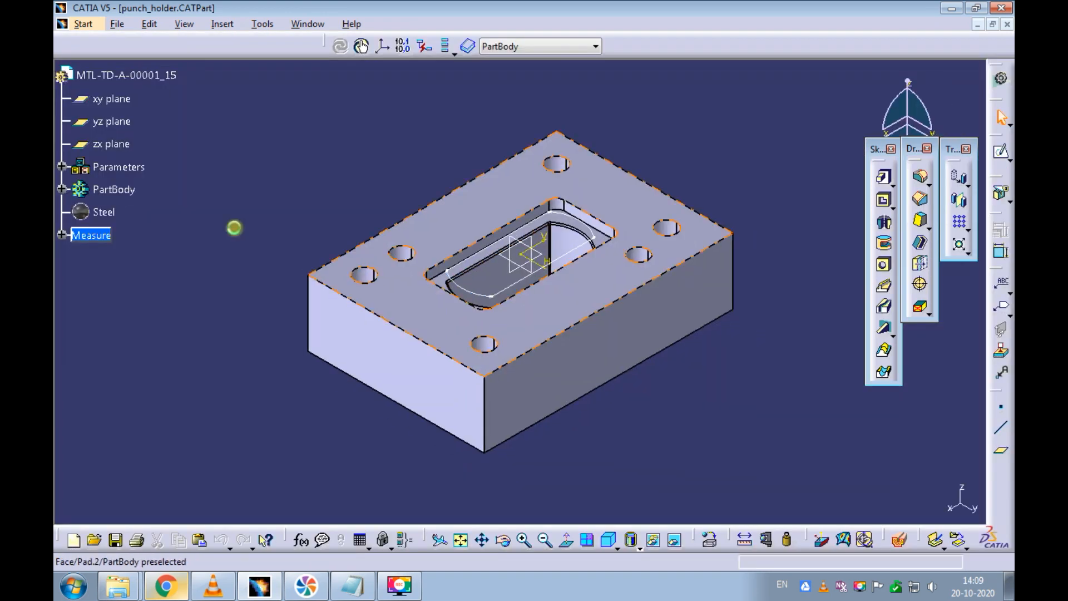
left_click(62, 234)
right_click(121, 262)
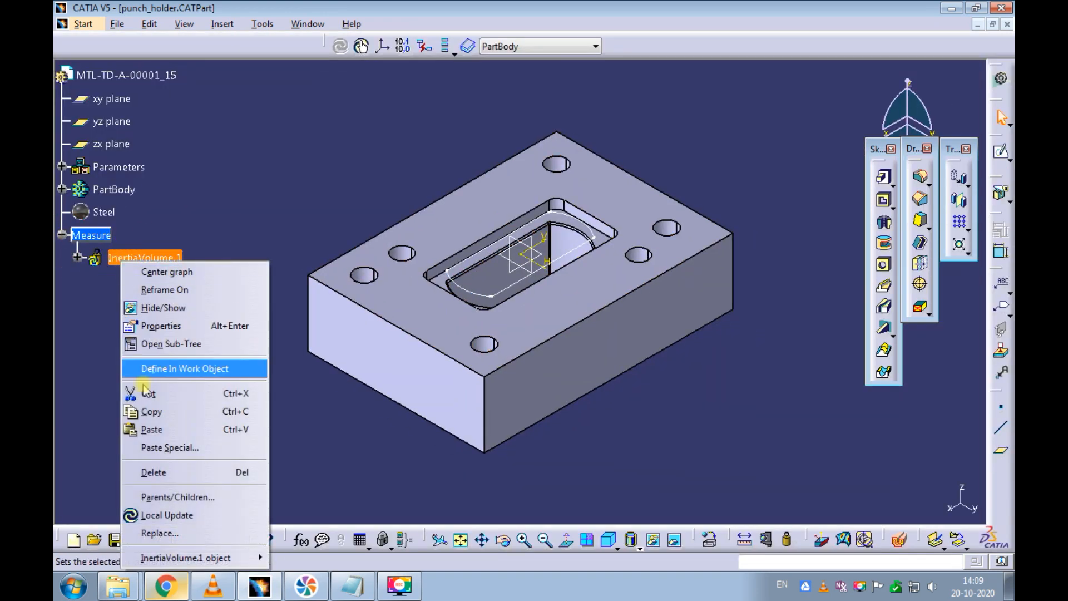
left_click(167, 514)
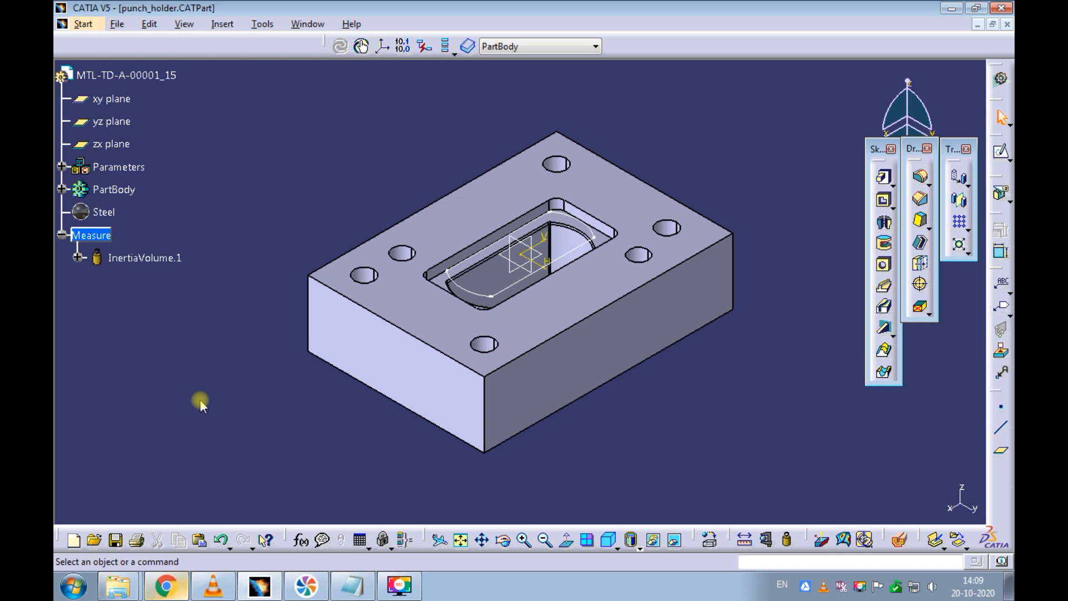
- Filter the punch holder's parameters by "mass" and add a formula setting MTL-TD-A-00001_15\Properties\mass equal to InertiaVolume.1\Mass
left_click(301, 539)
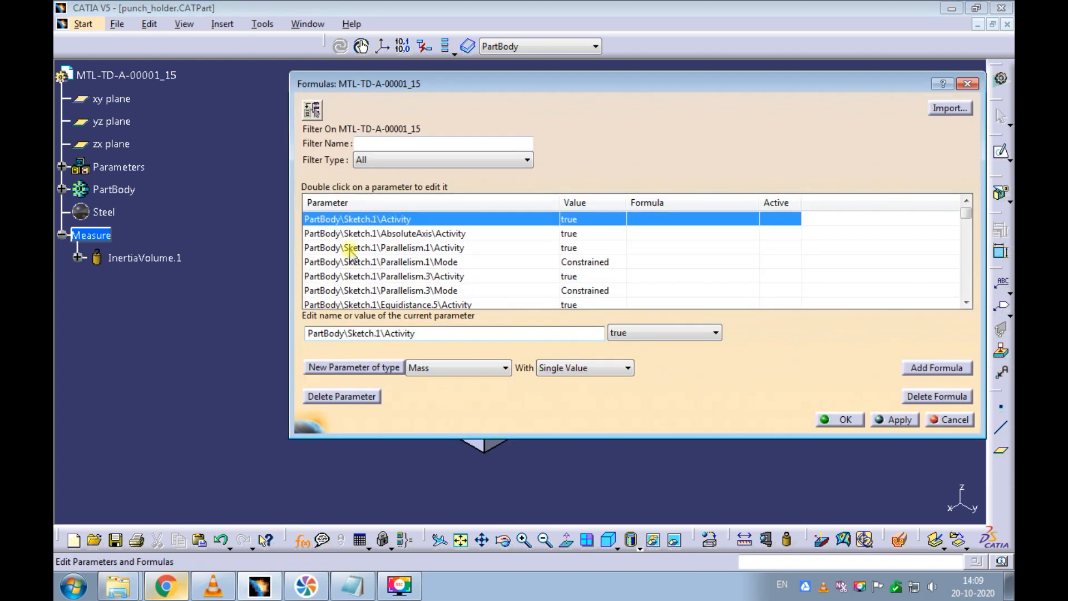
left_click(367, 144)
type("mass")
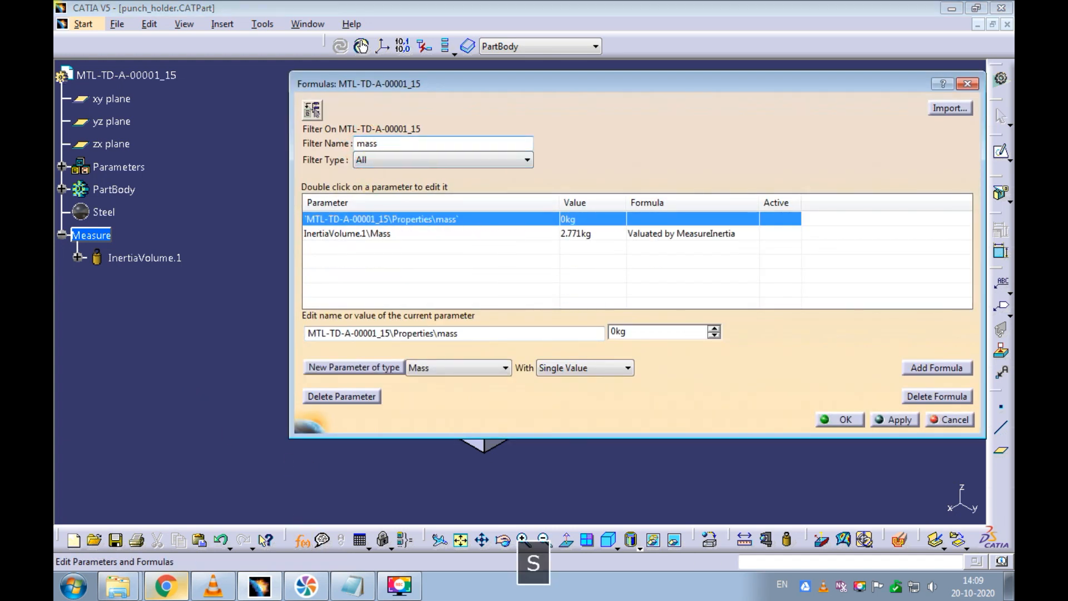
left_click(409, 220)
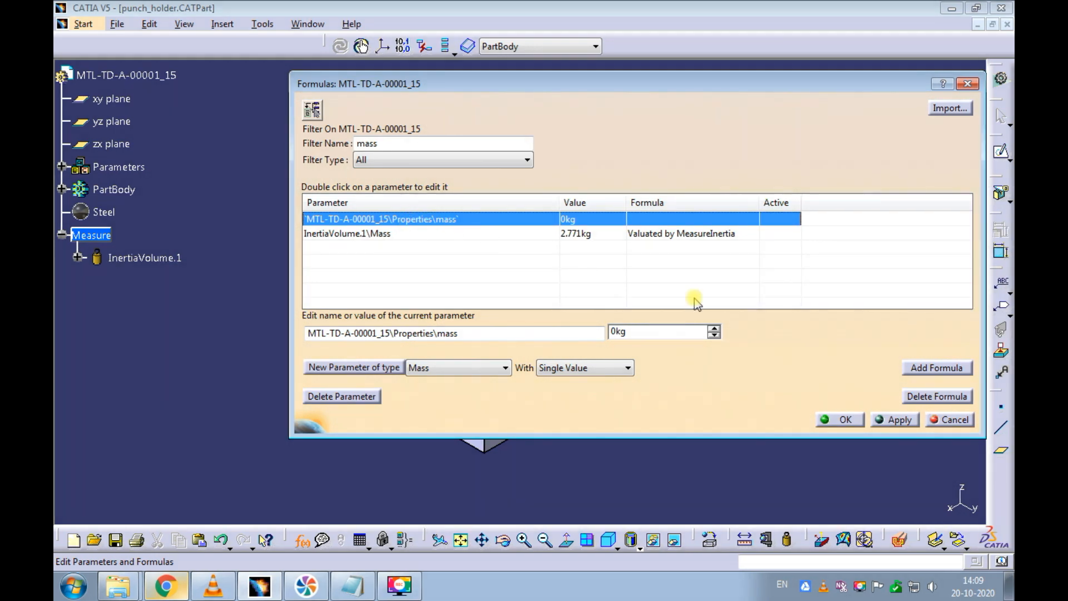
left_click(916, 369)
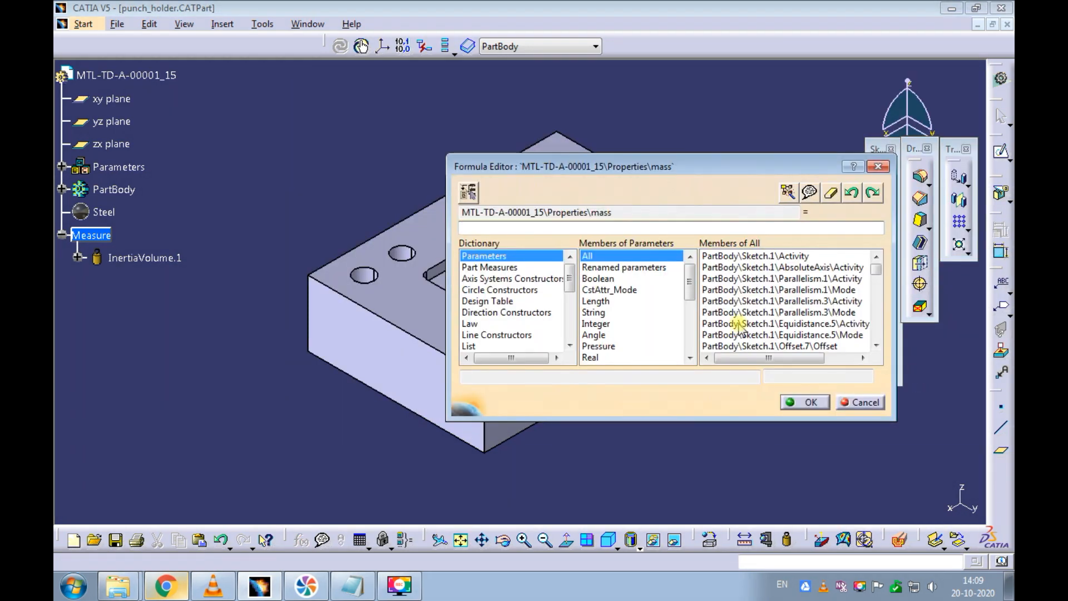
scroll(688, 359, "down", 6)
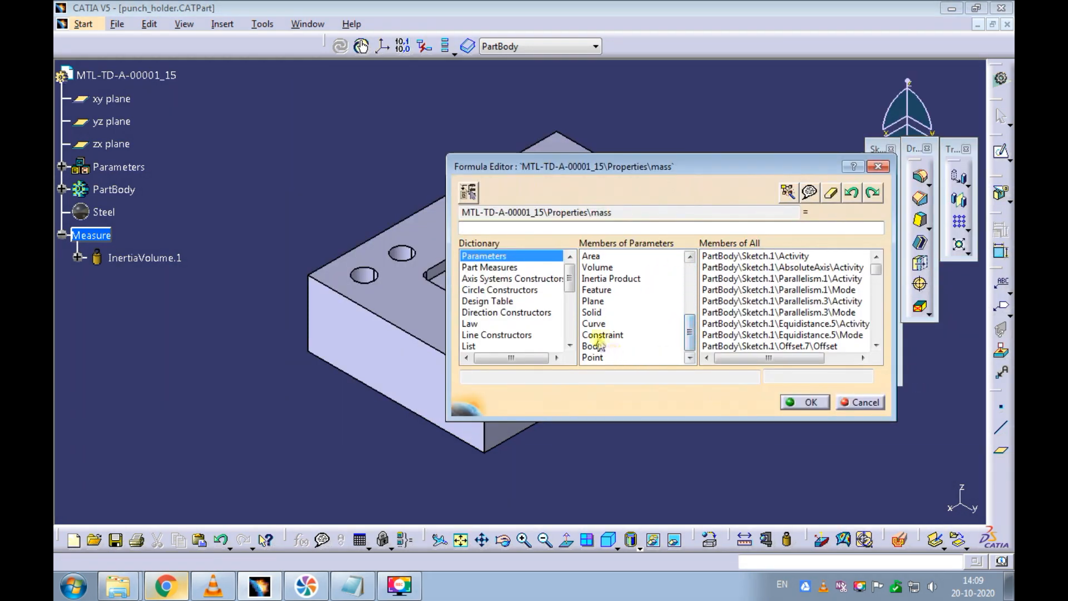
scroll(690, 332, "up", 3)
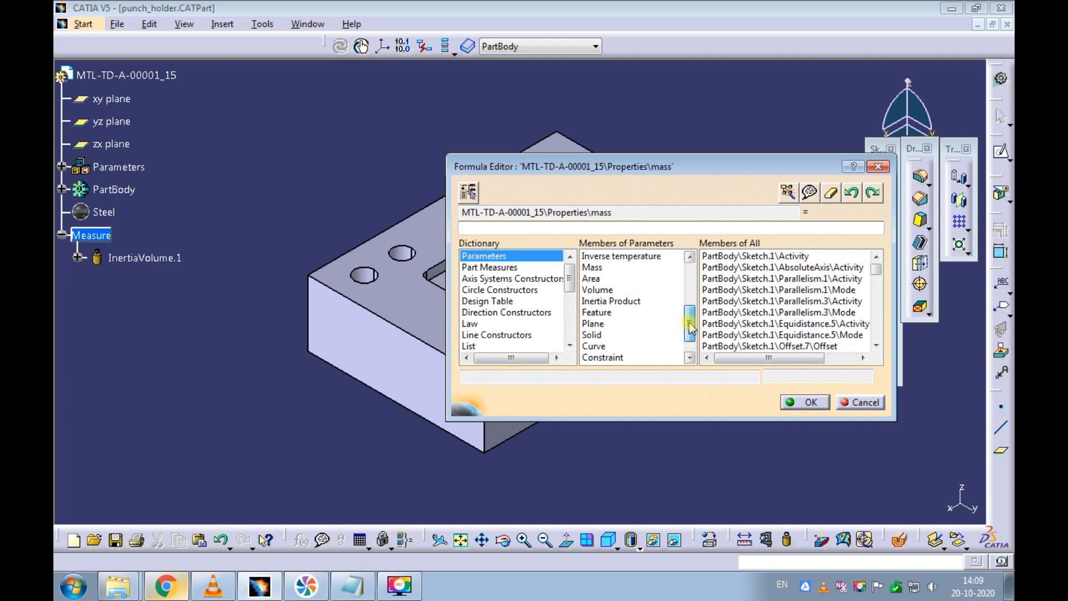
left_click(593, 279)
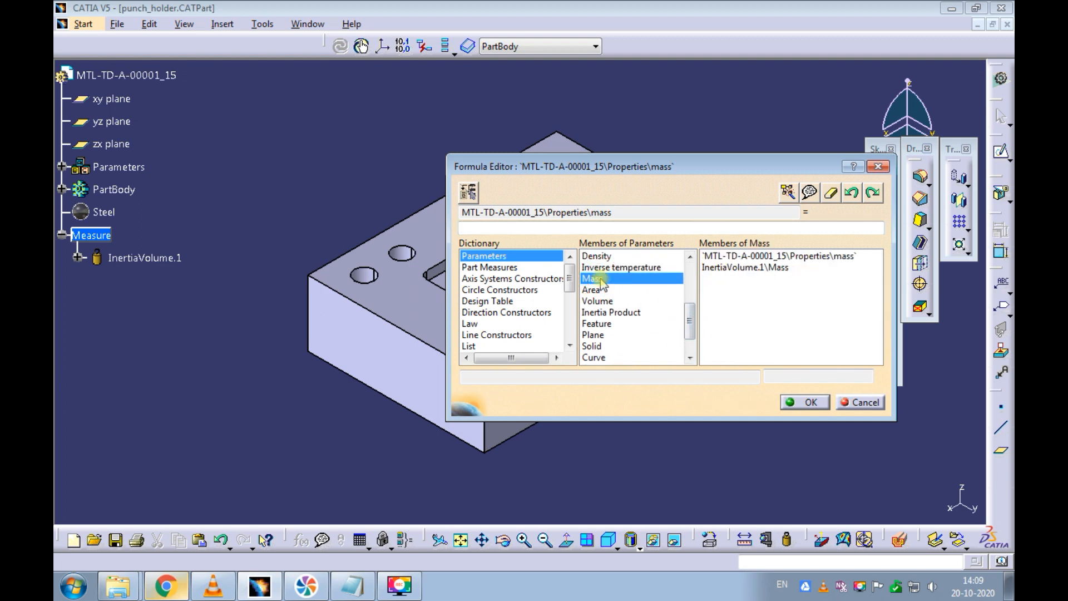
double_click(710, 269)
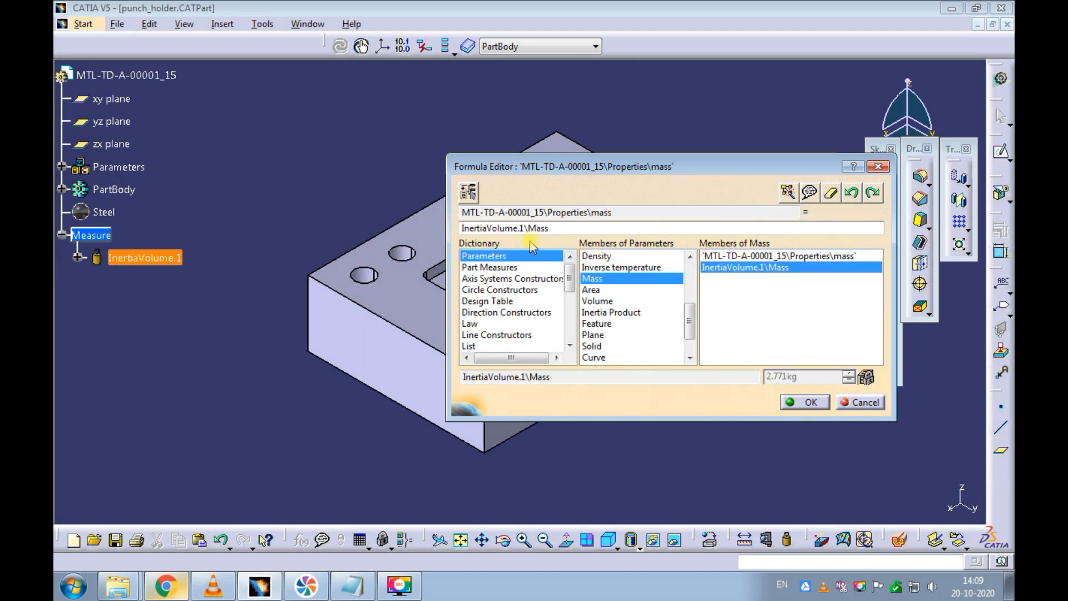
left_click(801, 401)
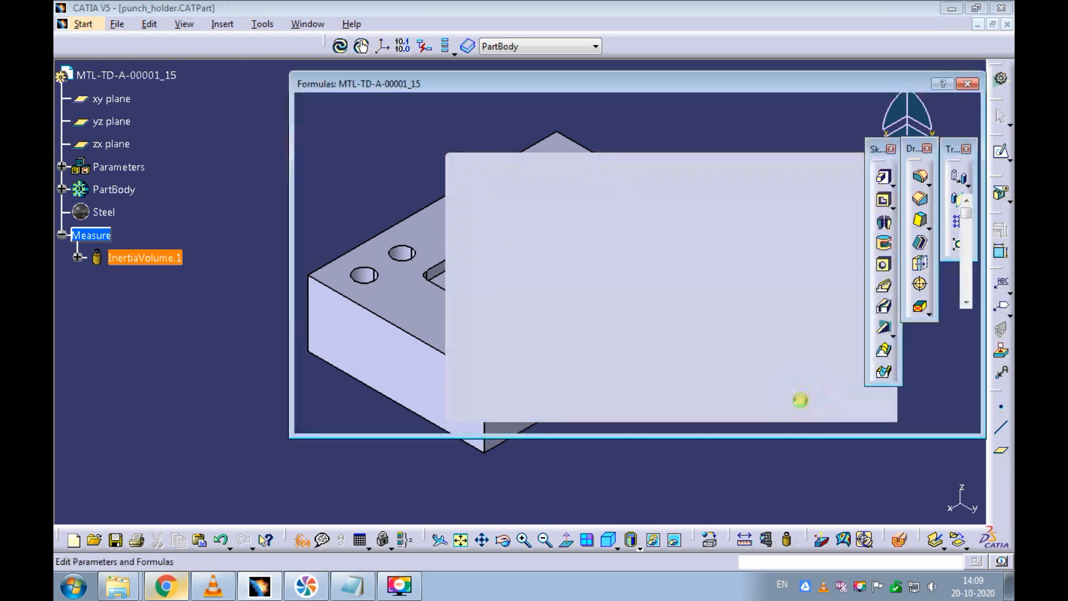
- Recheck the punch holder's parameters filtered by "mass", apply the formula changes, then save and close the part
double_click(371, 144)
type("mass")
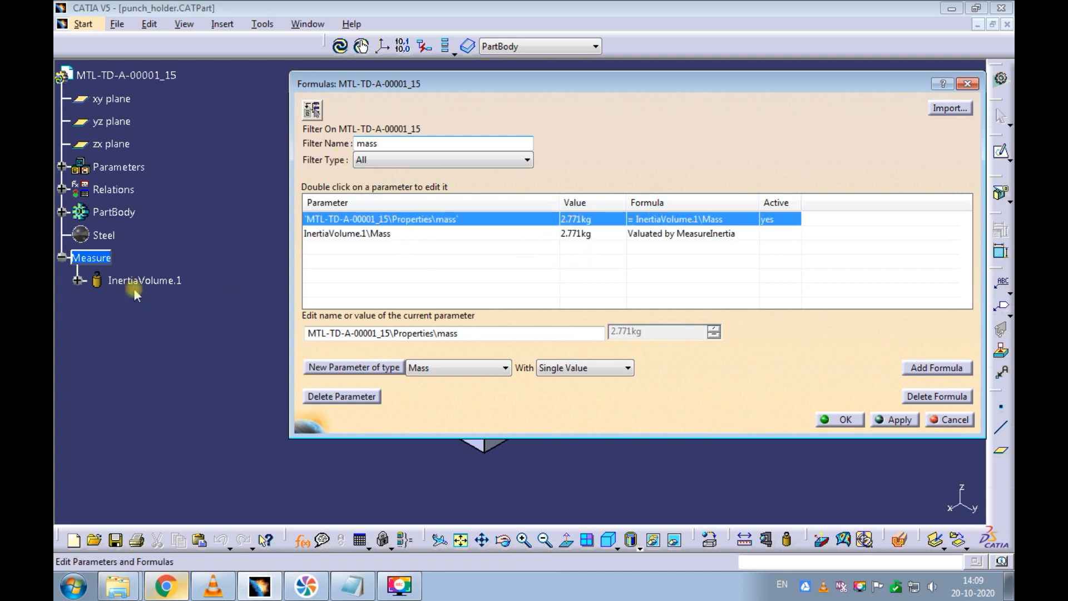
left_click(877, 418)
left_click(839, 420)
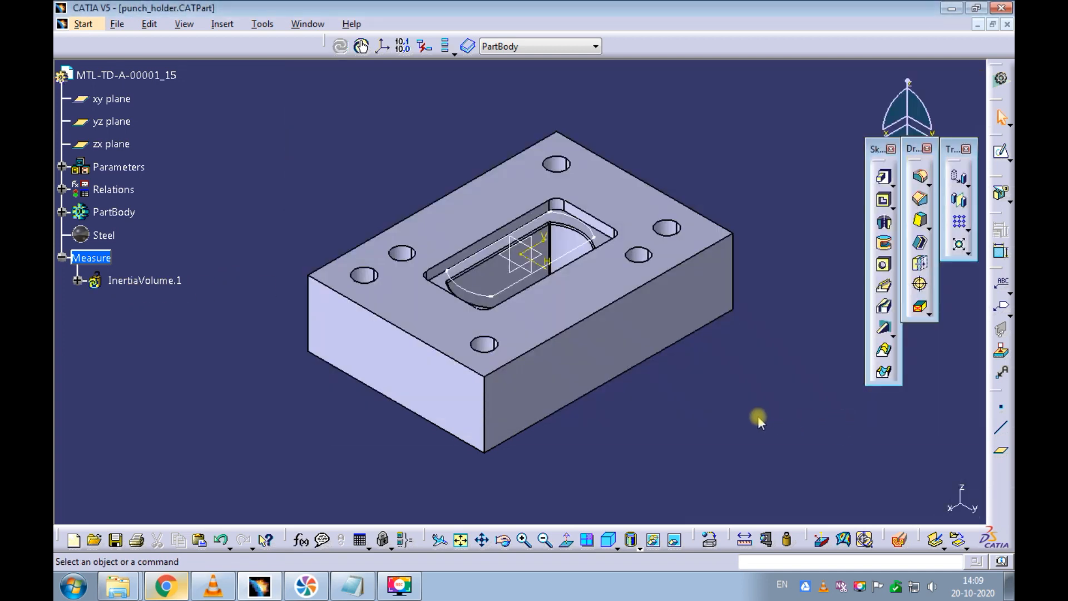
key("ctrl+s")
left_click(1007, 24)
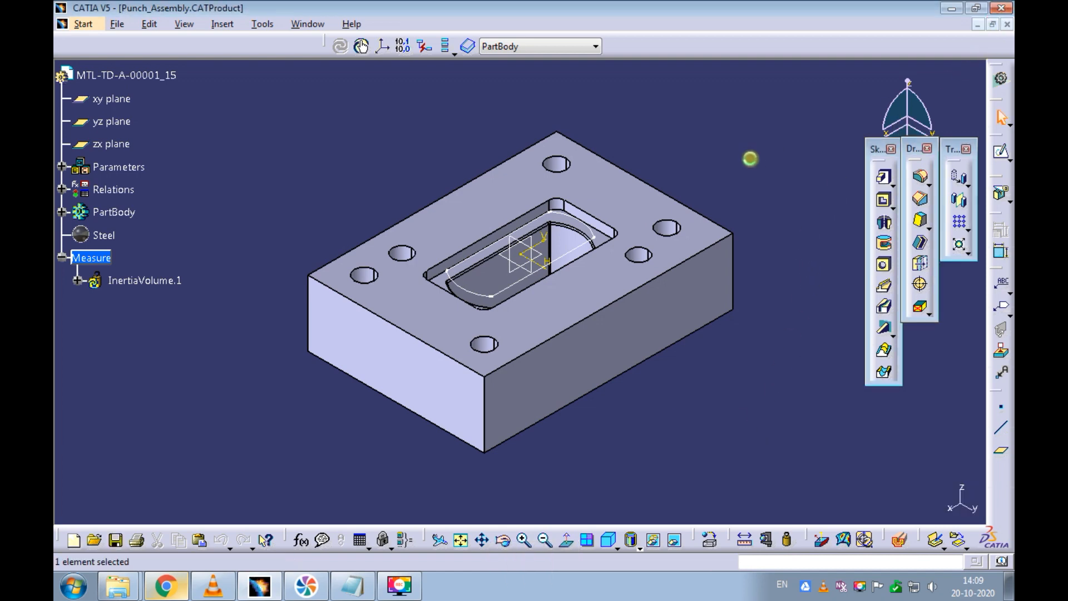
- Open the bill of material for MTL-TD-A-00001_02, check the mass values of the made and bought parts, and close it
left_click(178, 53)
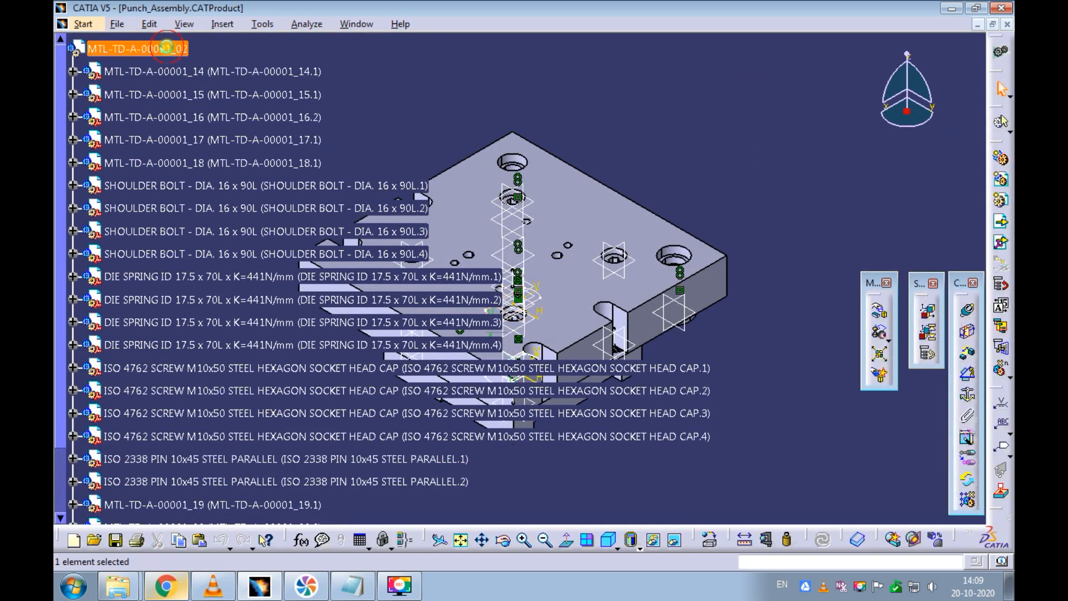
left_click(308, 25)
left_click(333, 42)
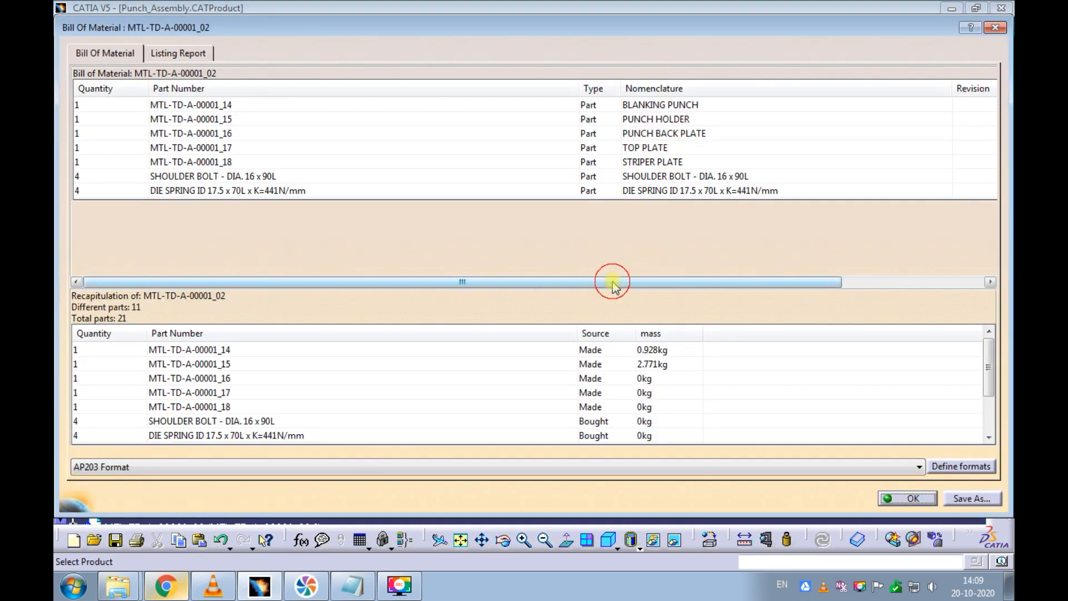
left_click_drag(616, 284, 812, 285)
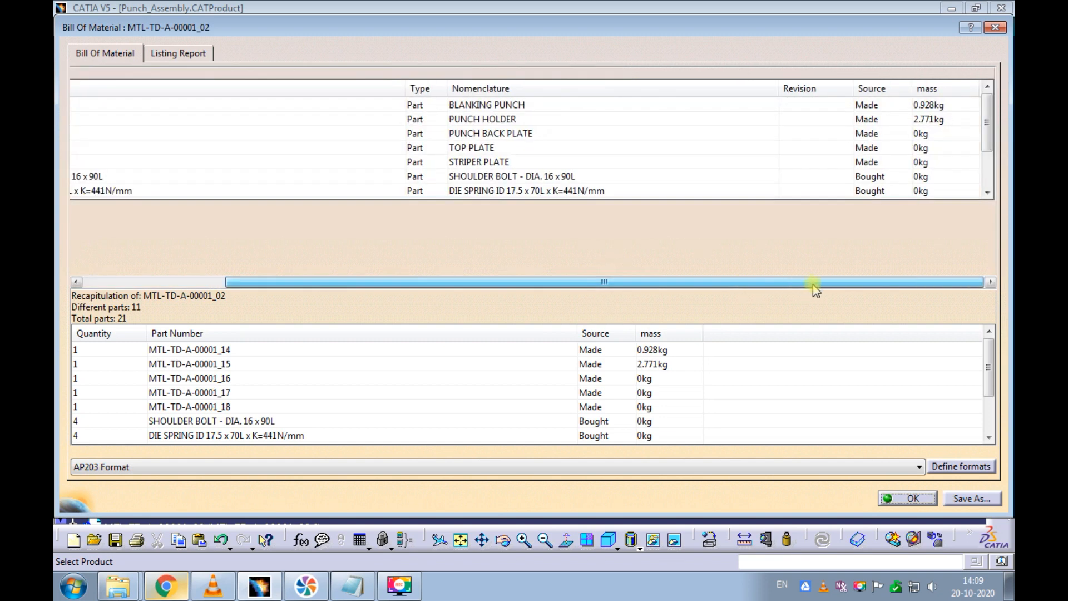
left_click(932, 105)
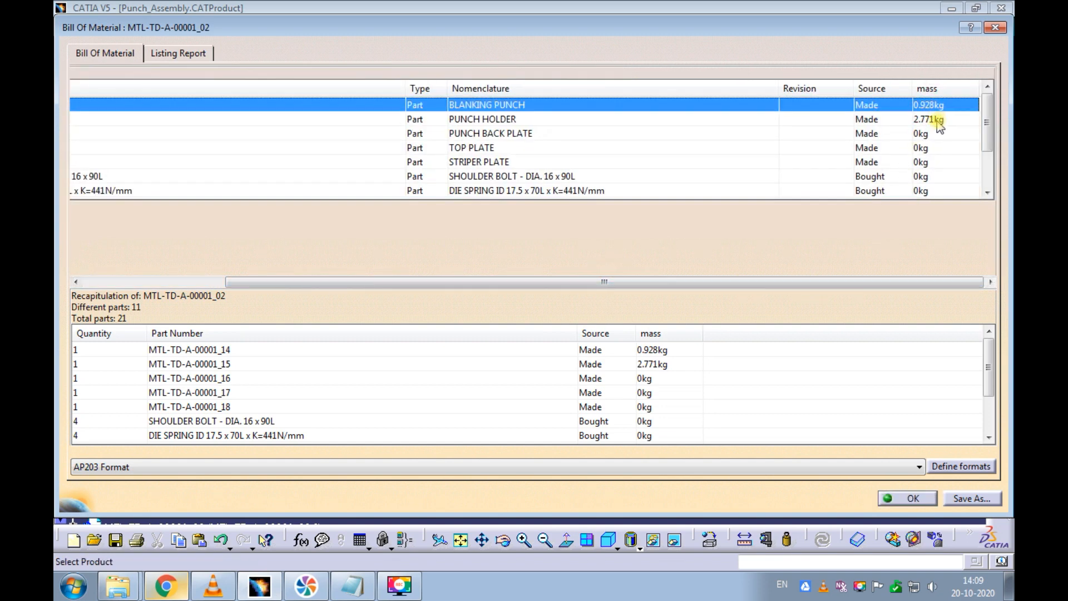
left_click(937, 120)
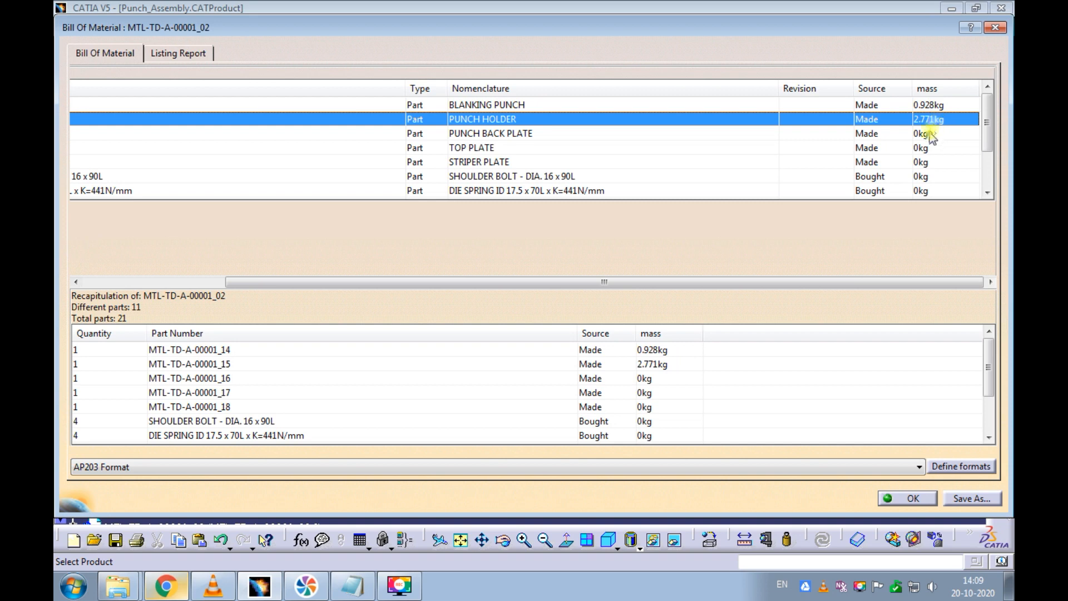
left_click(928, 134)
left_click(929, 147)
left_click(928, 162)
left_click(928, 177)
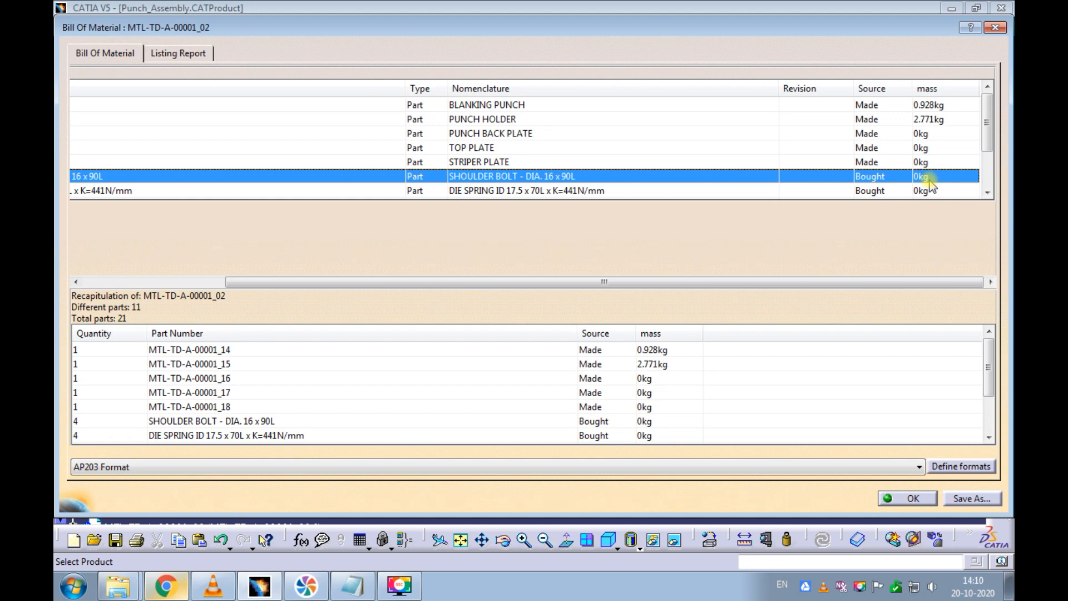
left_click(897, 496)
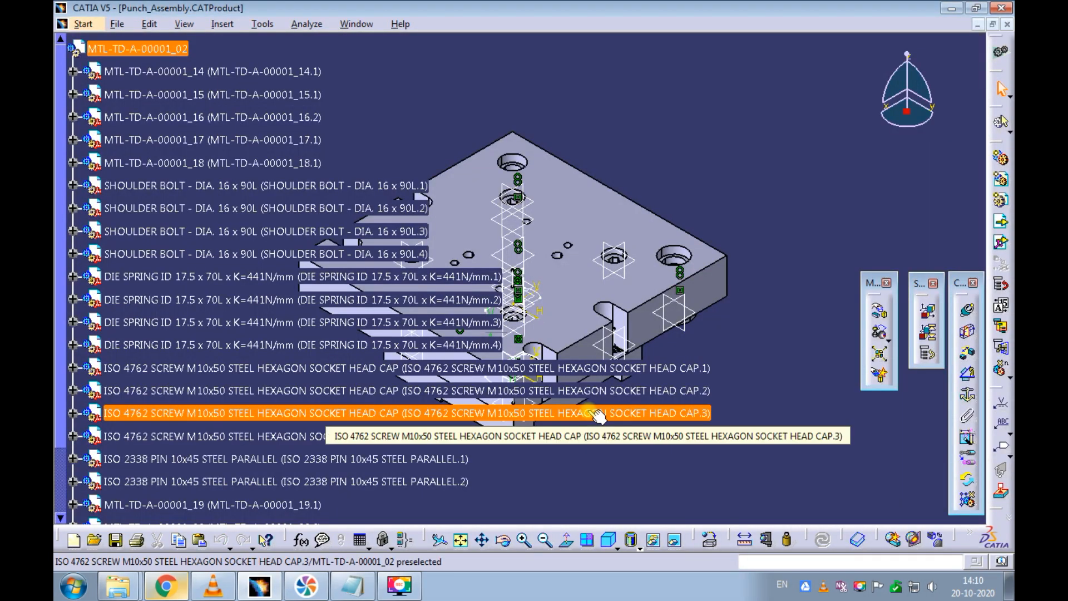